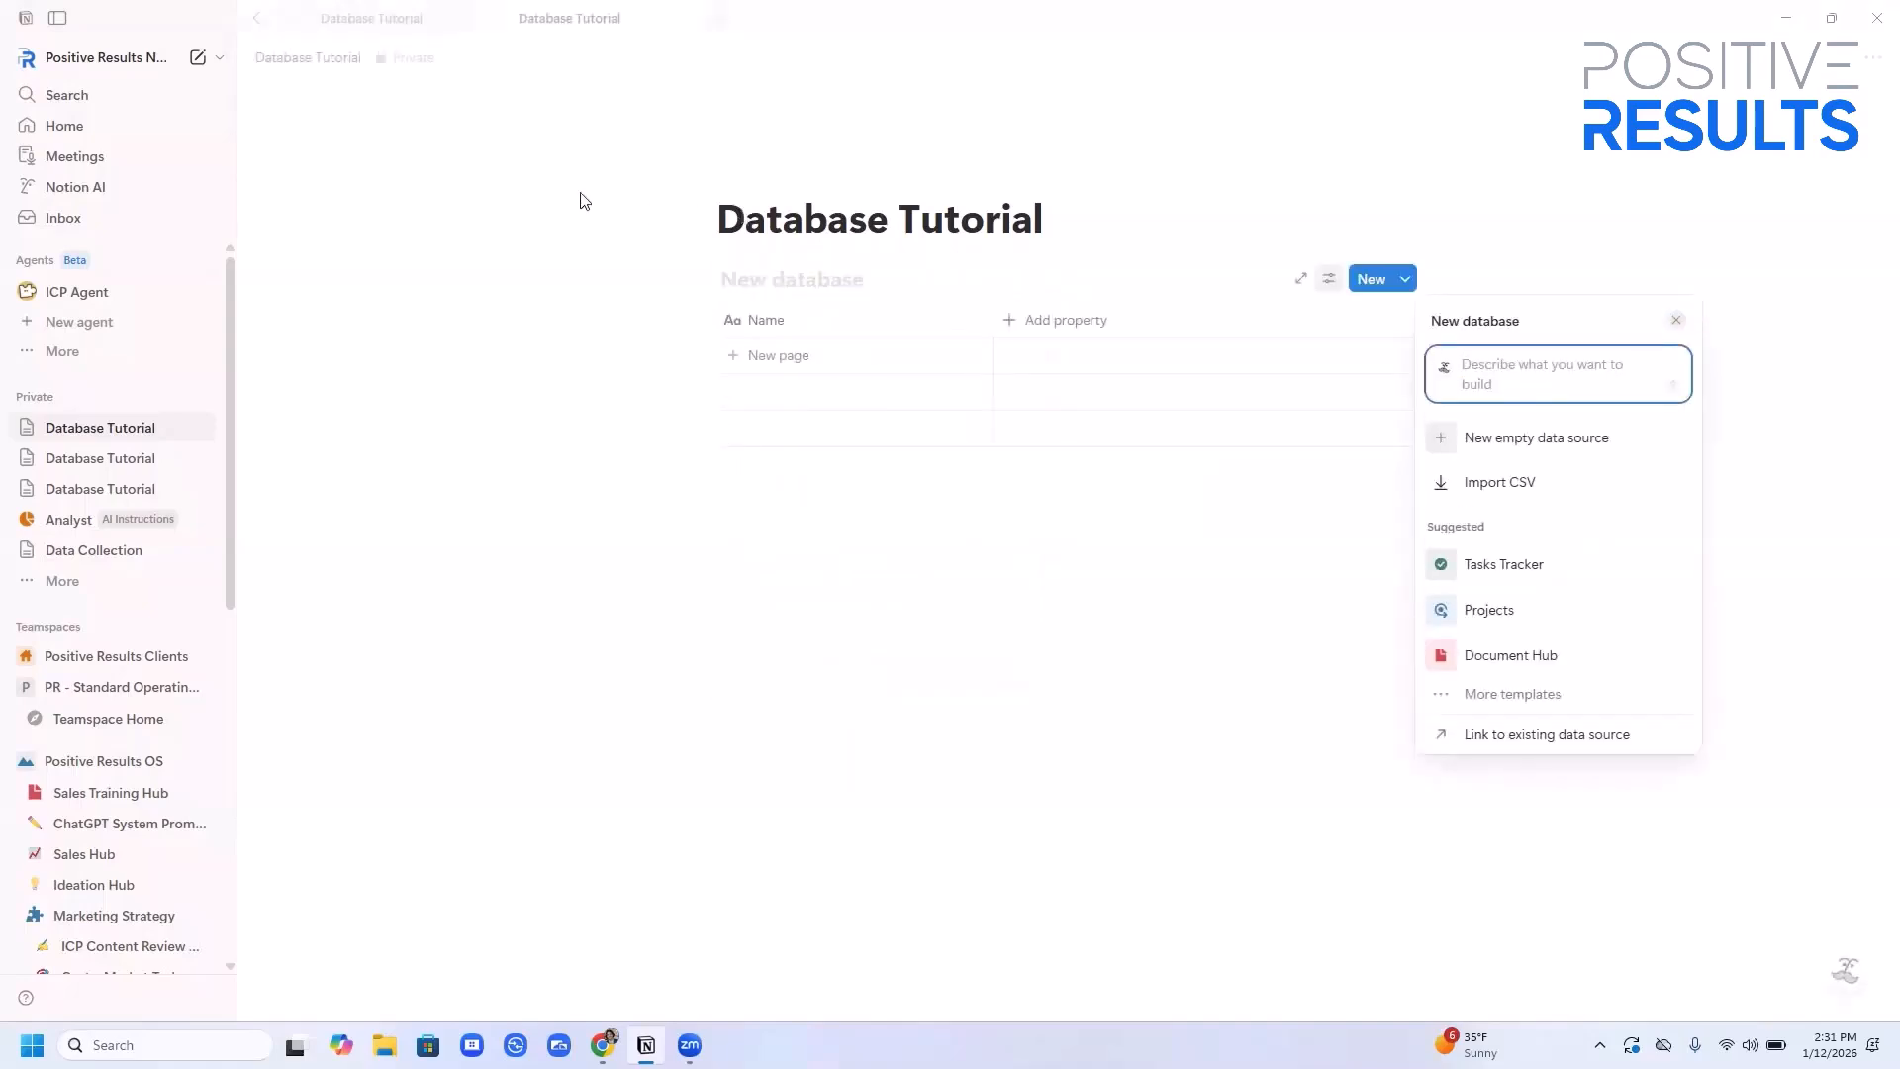
Name the new database Marketing Content and rename its Name property to Title
{"action": "left_click", "coordinate": [745, 277]}
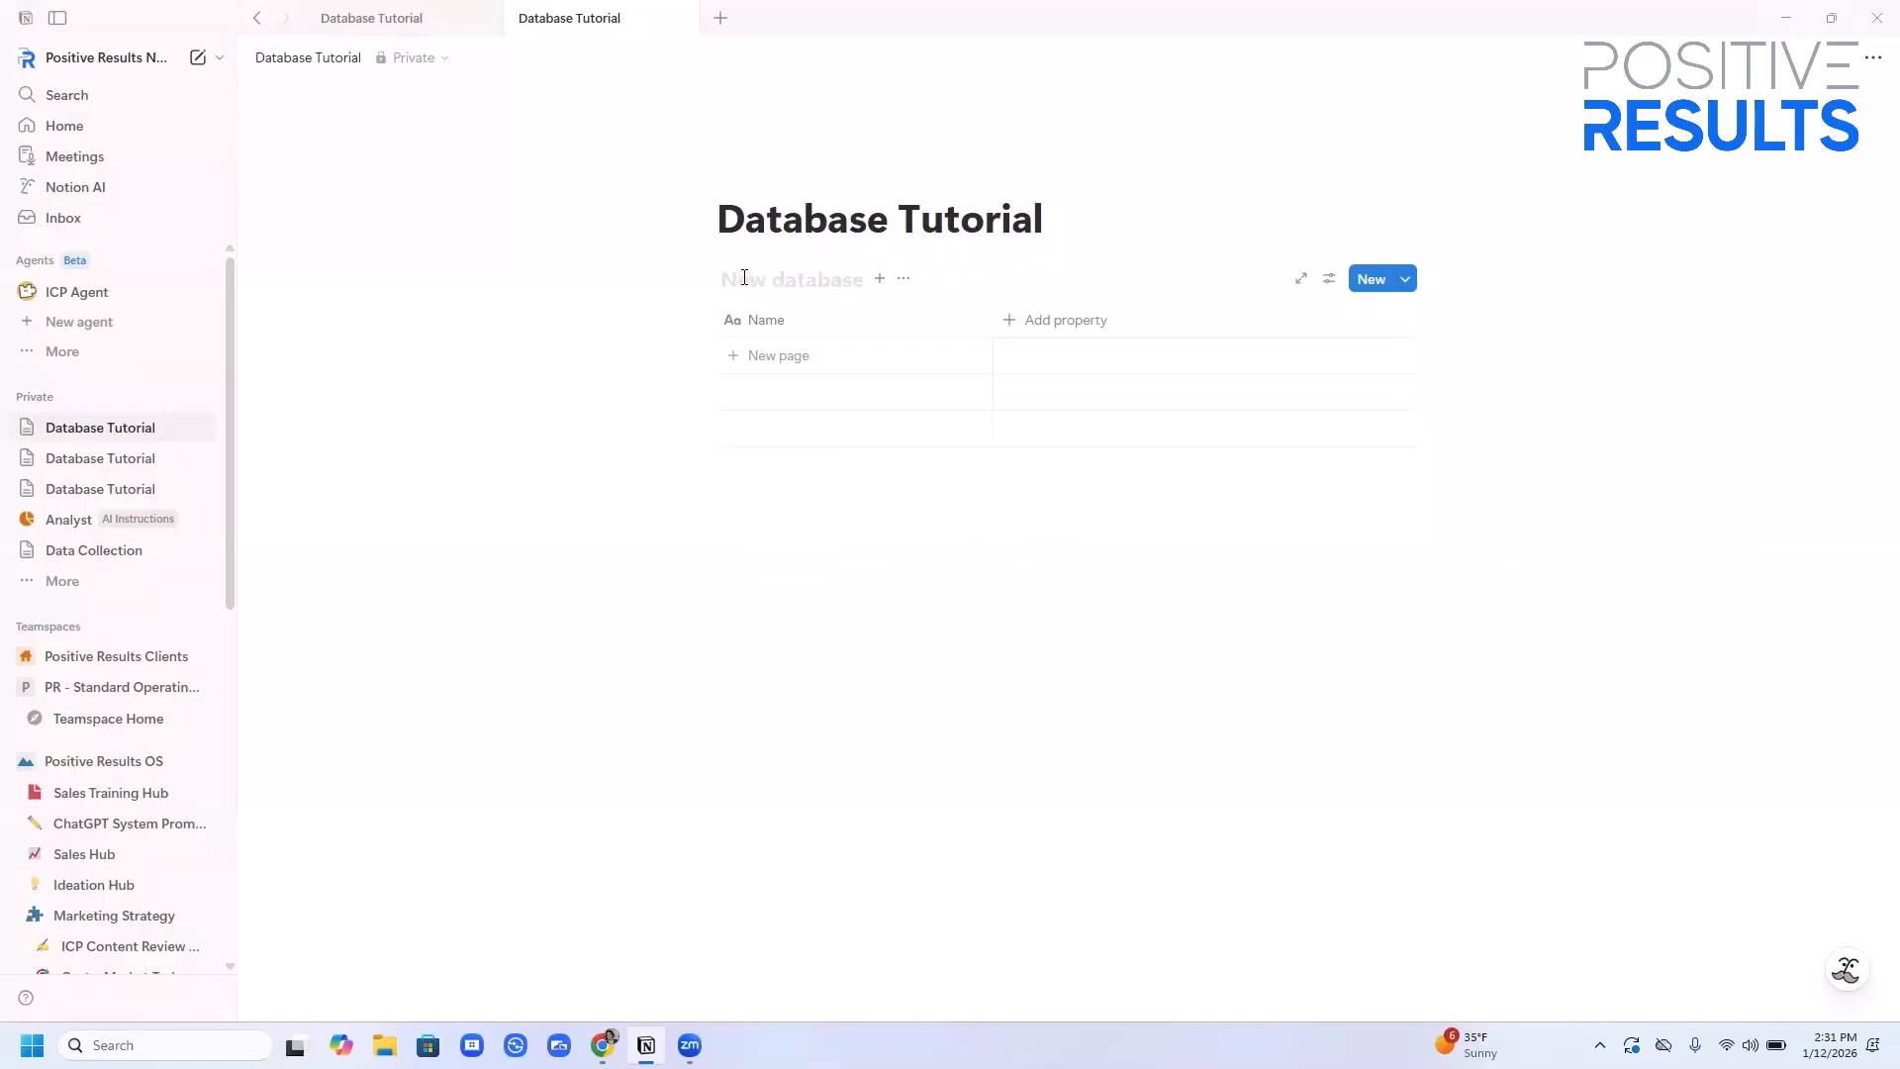
{"action": "type", "text": "Marketing"}
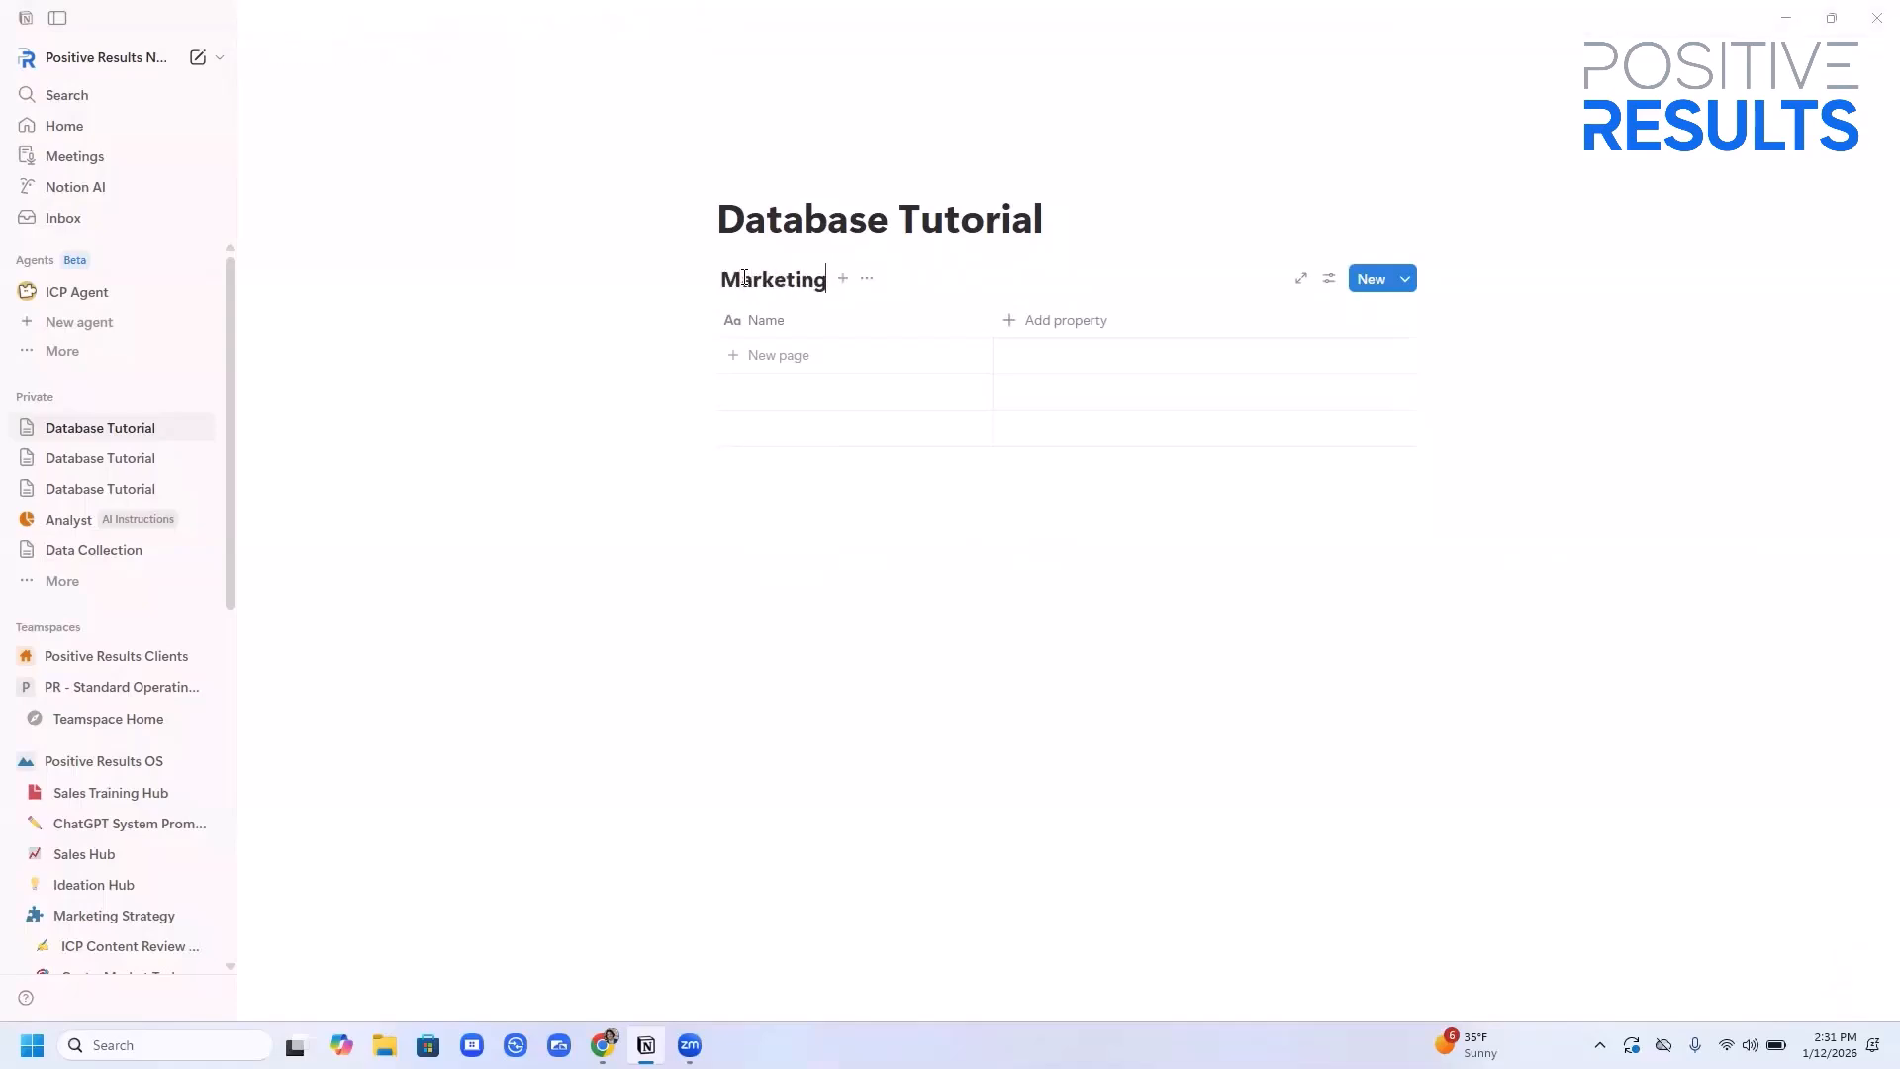
{"action": "type", "text": " Content"}
{"action": "left_click", "coordinate": [810, 325]}
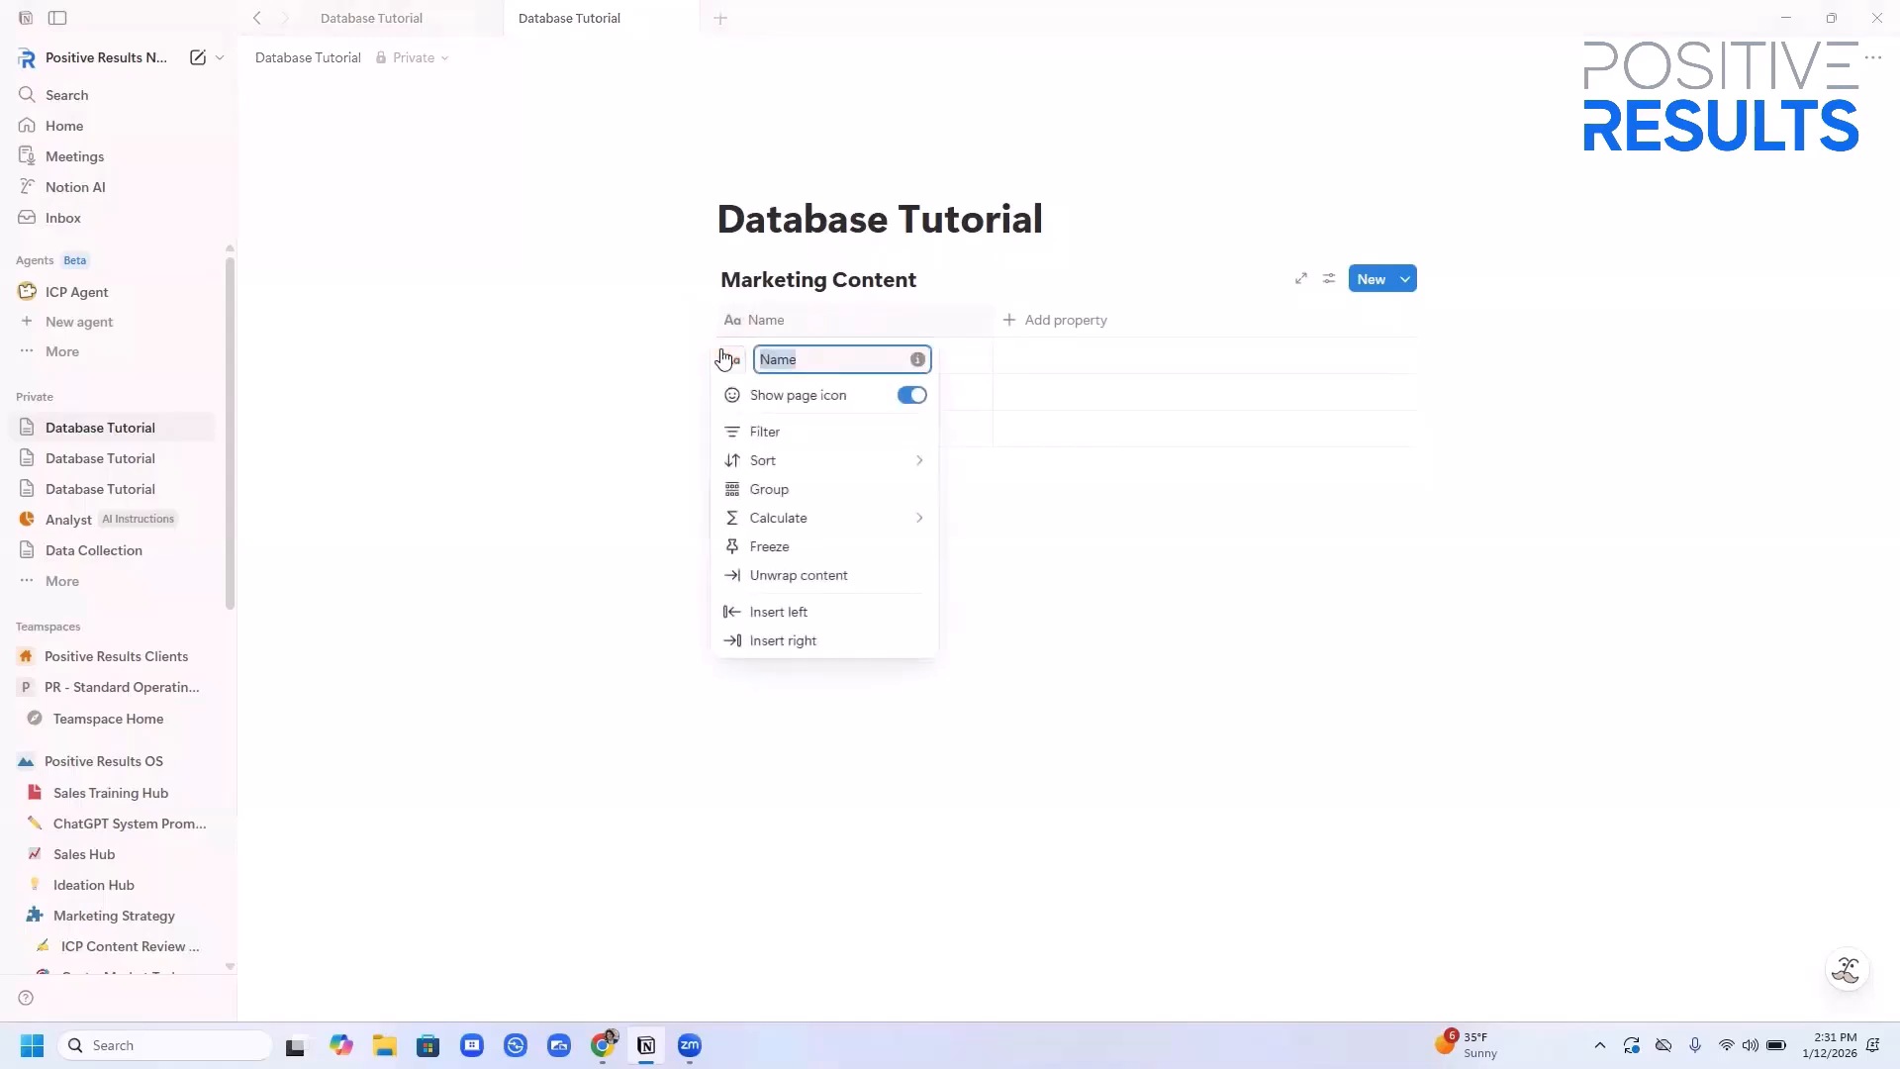
{"action": "type", "text": "Title"}
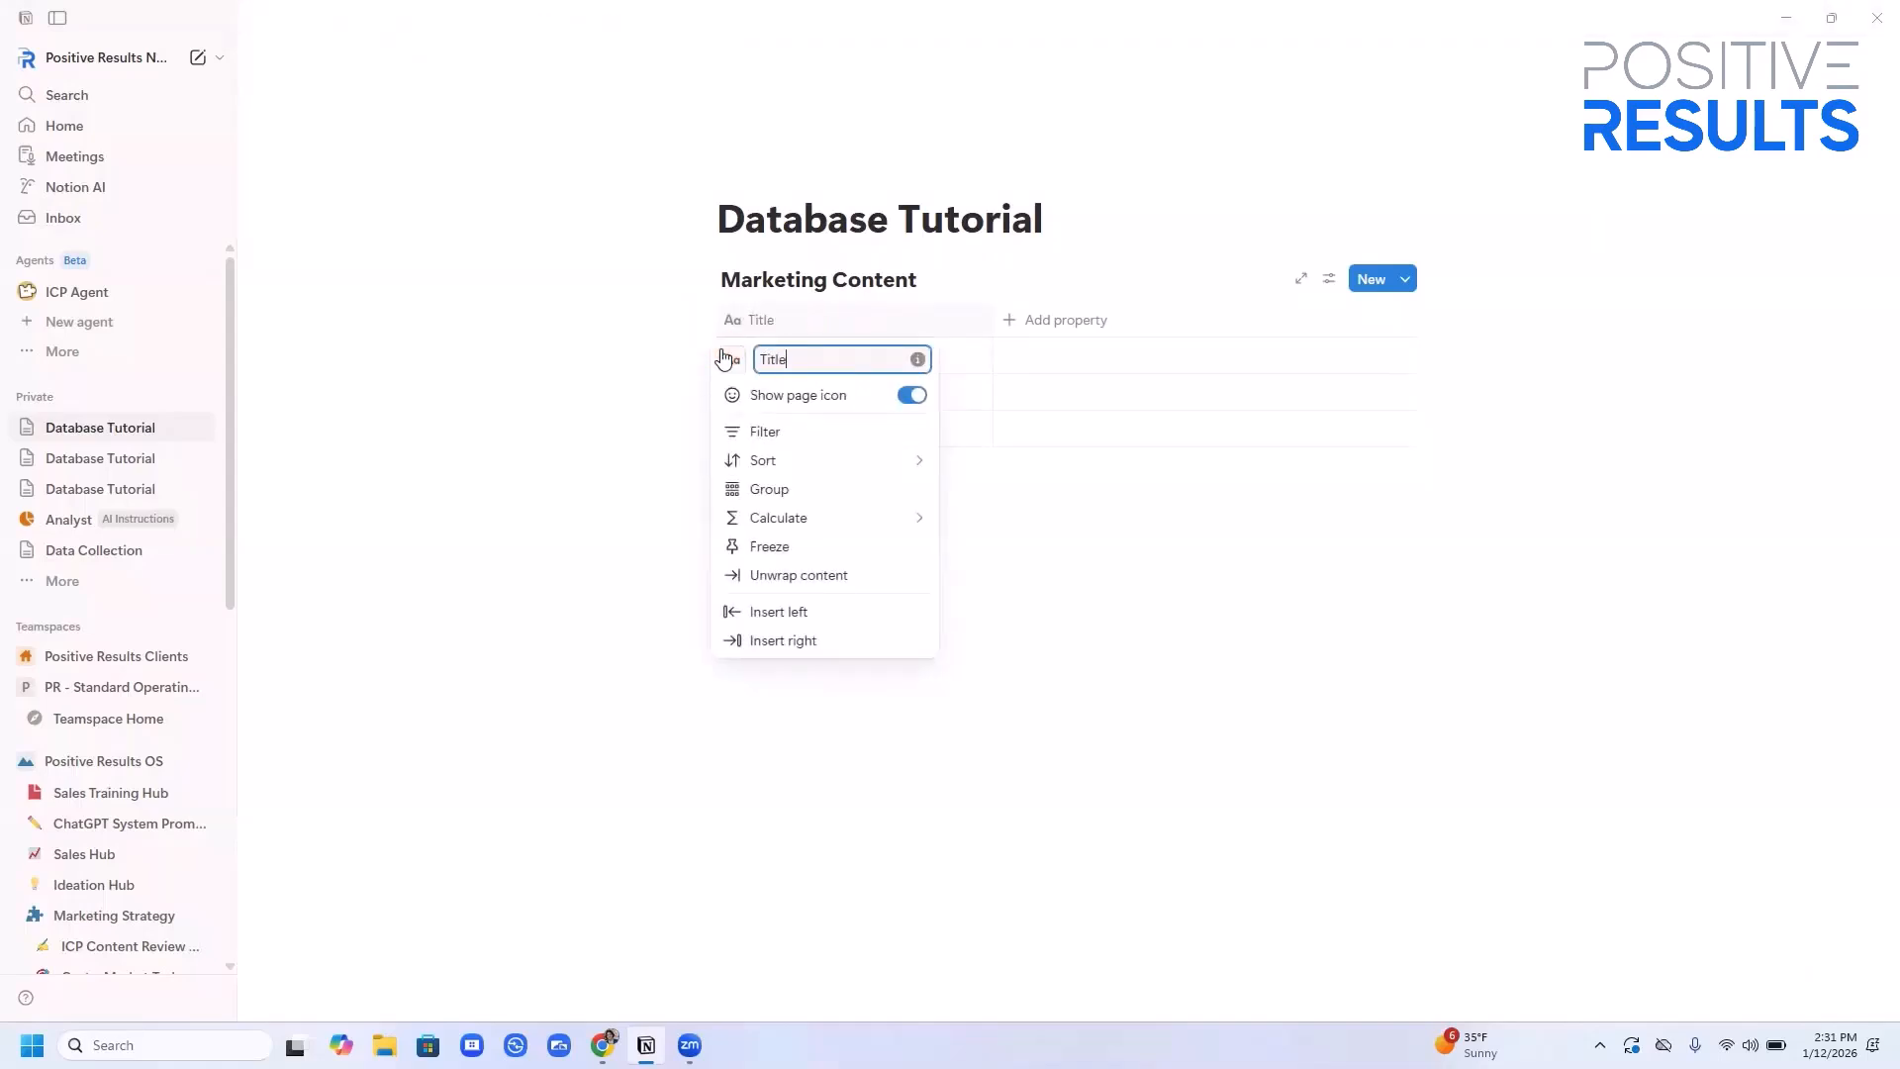
{"action": "left_click", "coordinate": [1023, 322]}
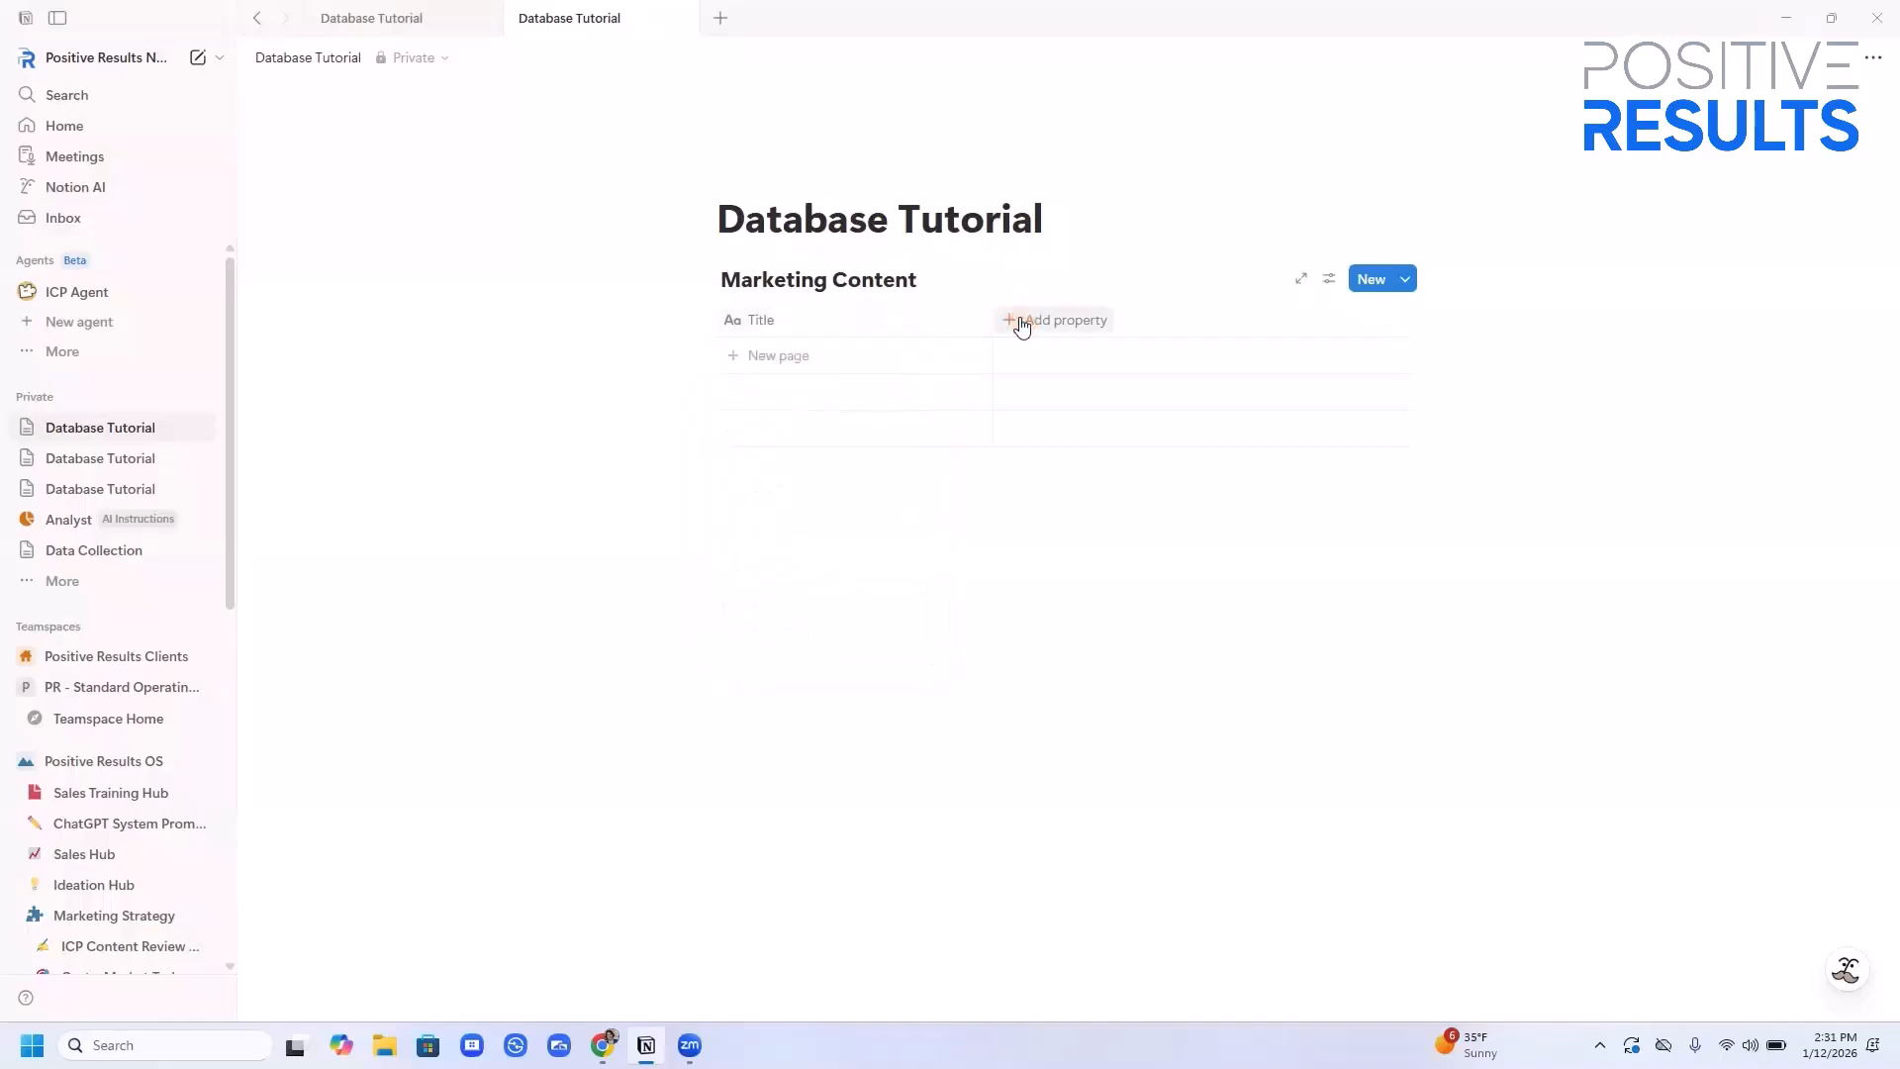
Add a multi-select property named Type to the Marketing Content database
{"action": "left_click", "coordinate": [1023, 322]}
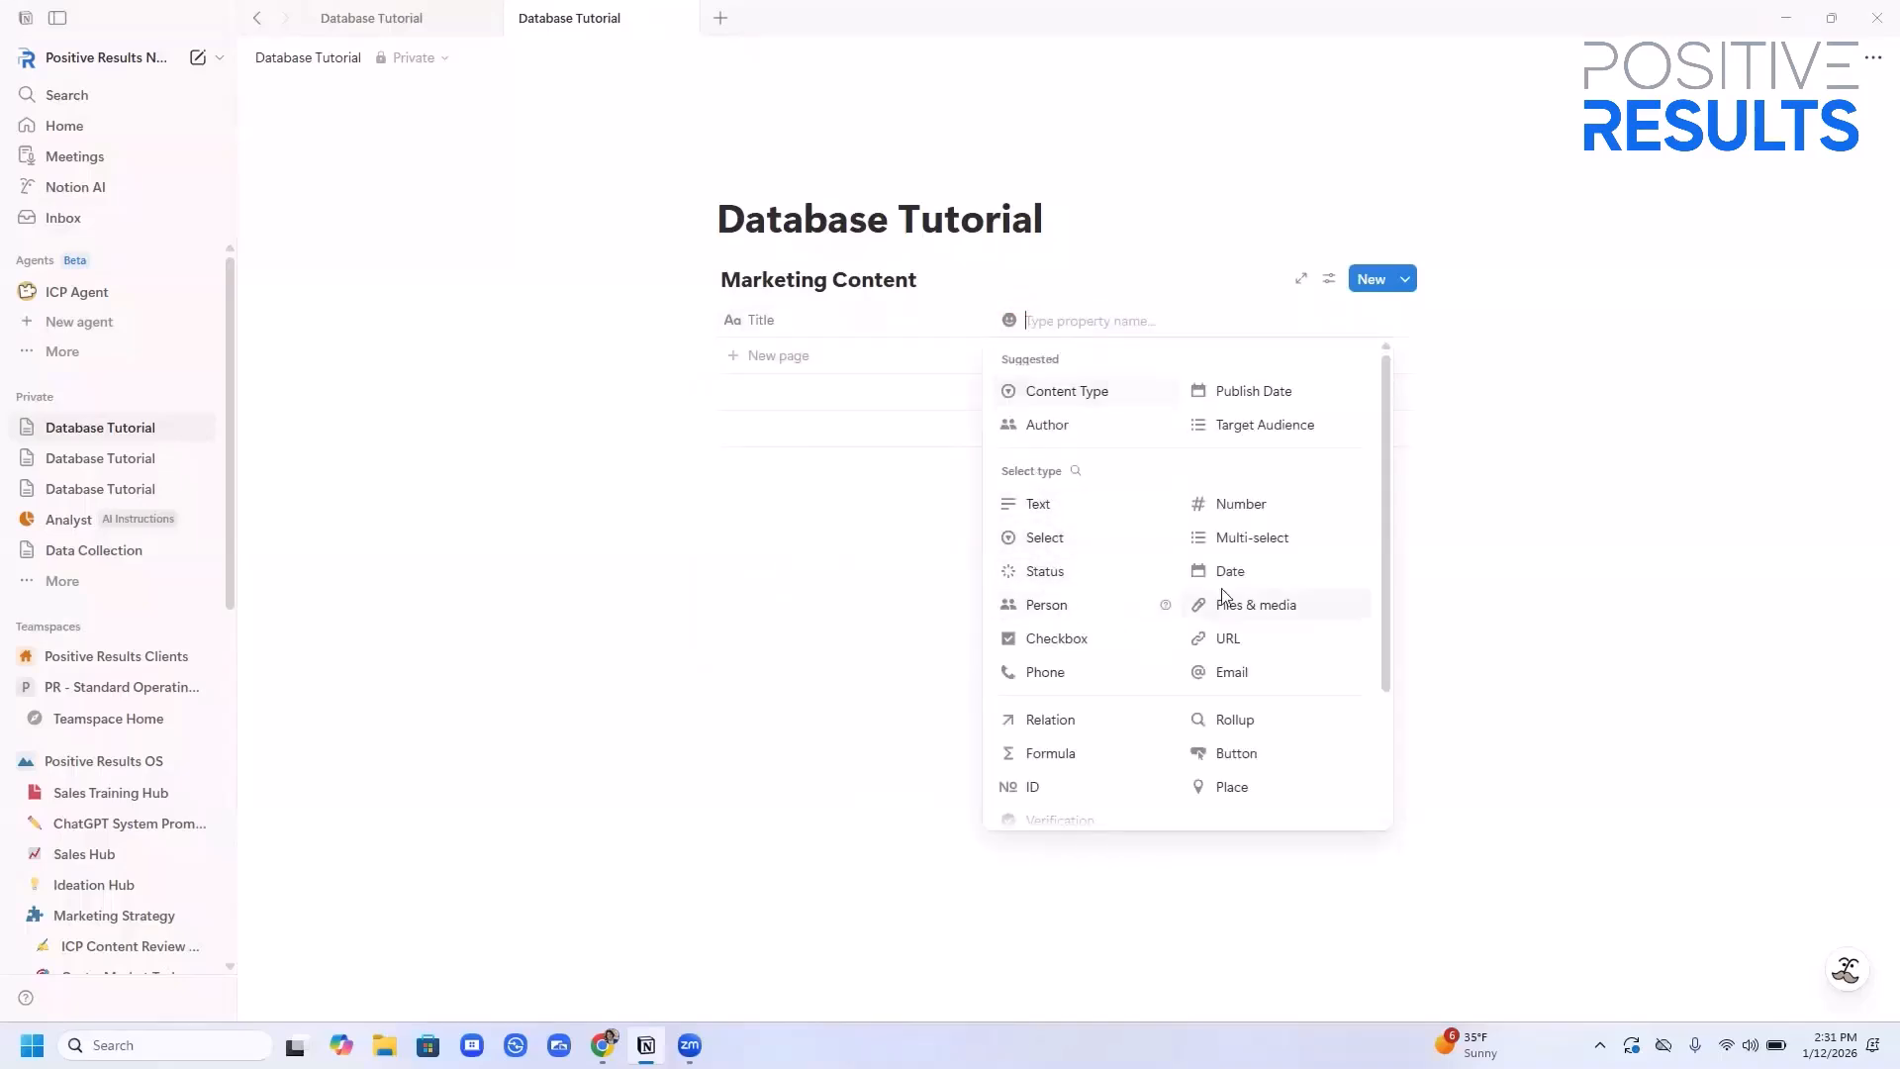
{"action": "left_click", "coordinate": [1229, 536]}
{"action": "left_click", "coordinate": [1055, 325]}
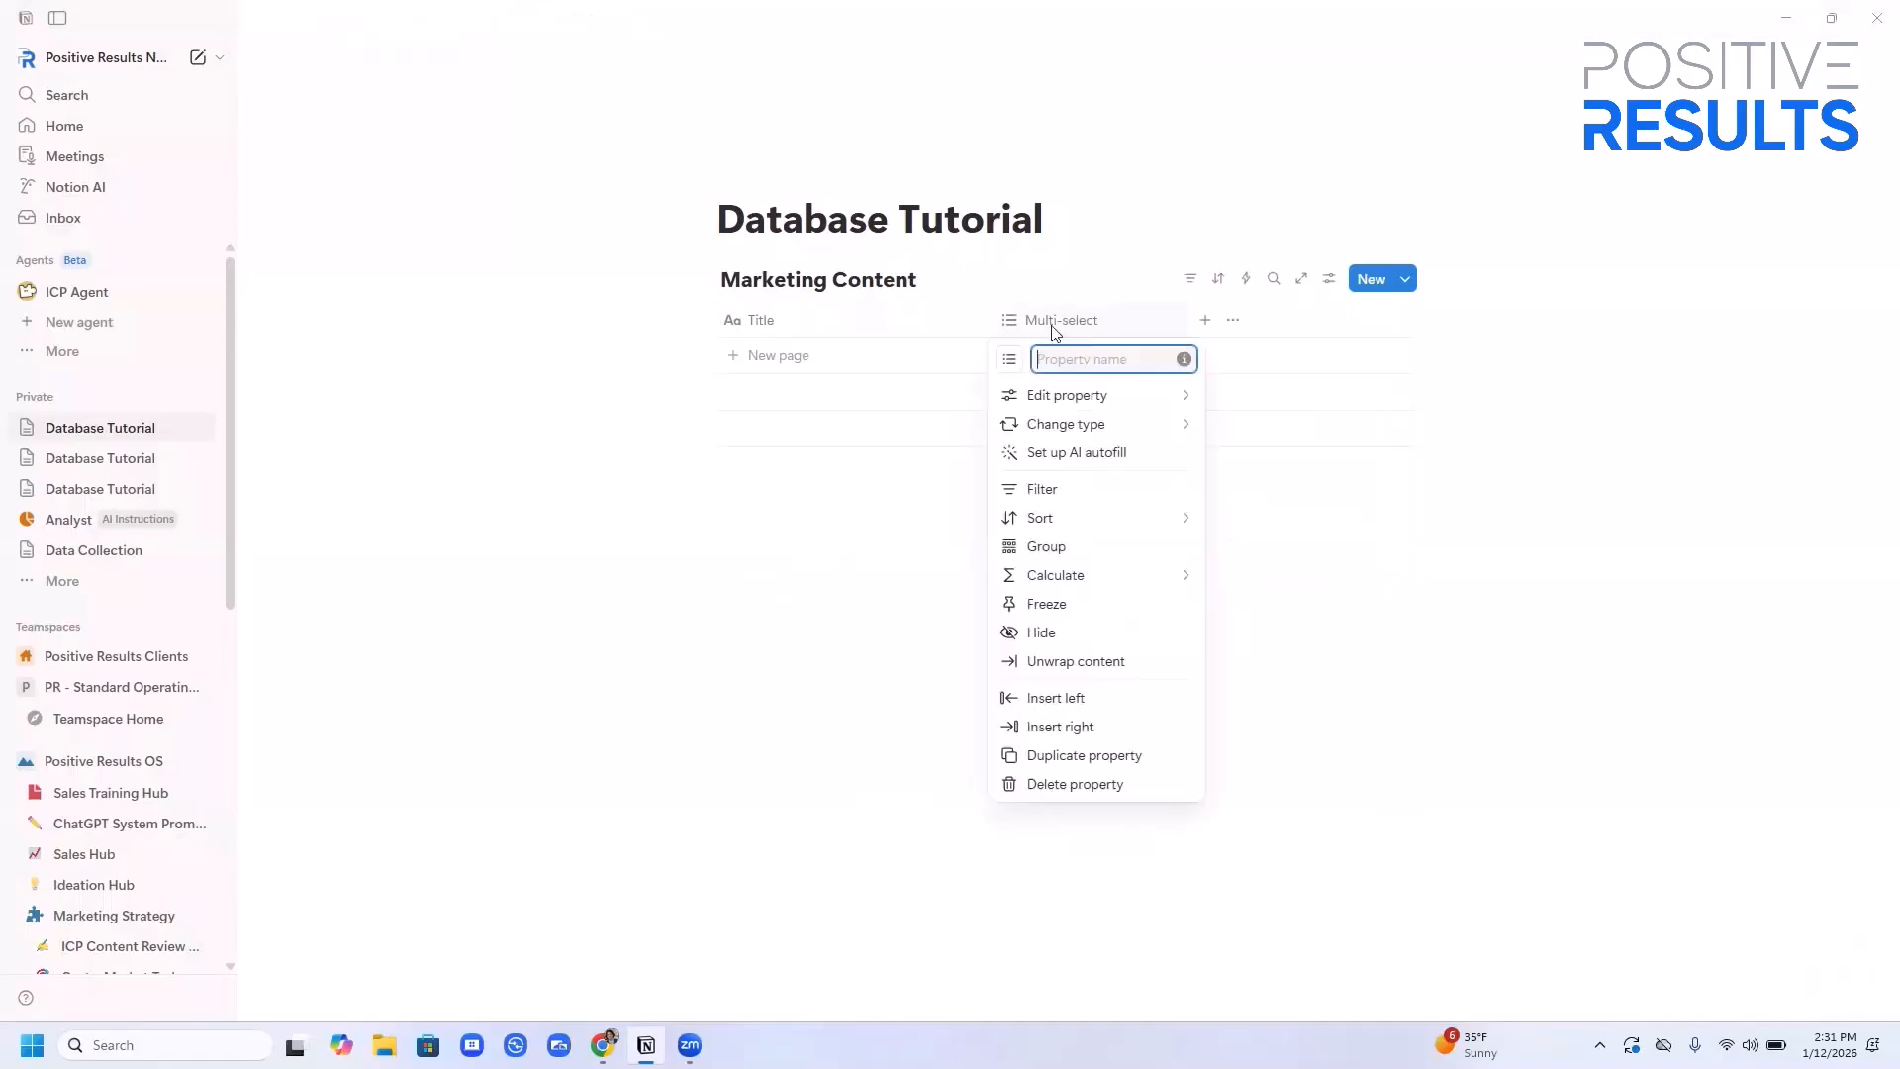
{"action": "type", "text": "Type"}
Add the options Video, Blog Article and Social Post to the Type property
{"action": "left_click", "coordinate": [1073, 395]}
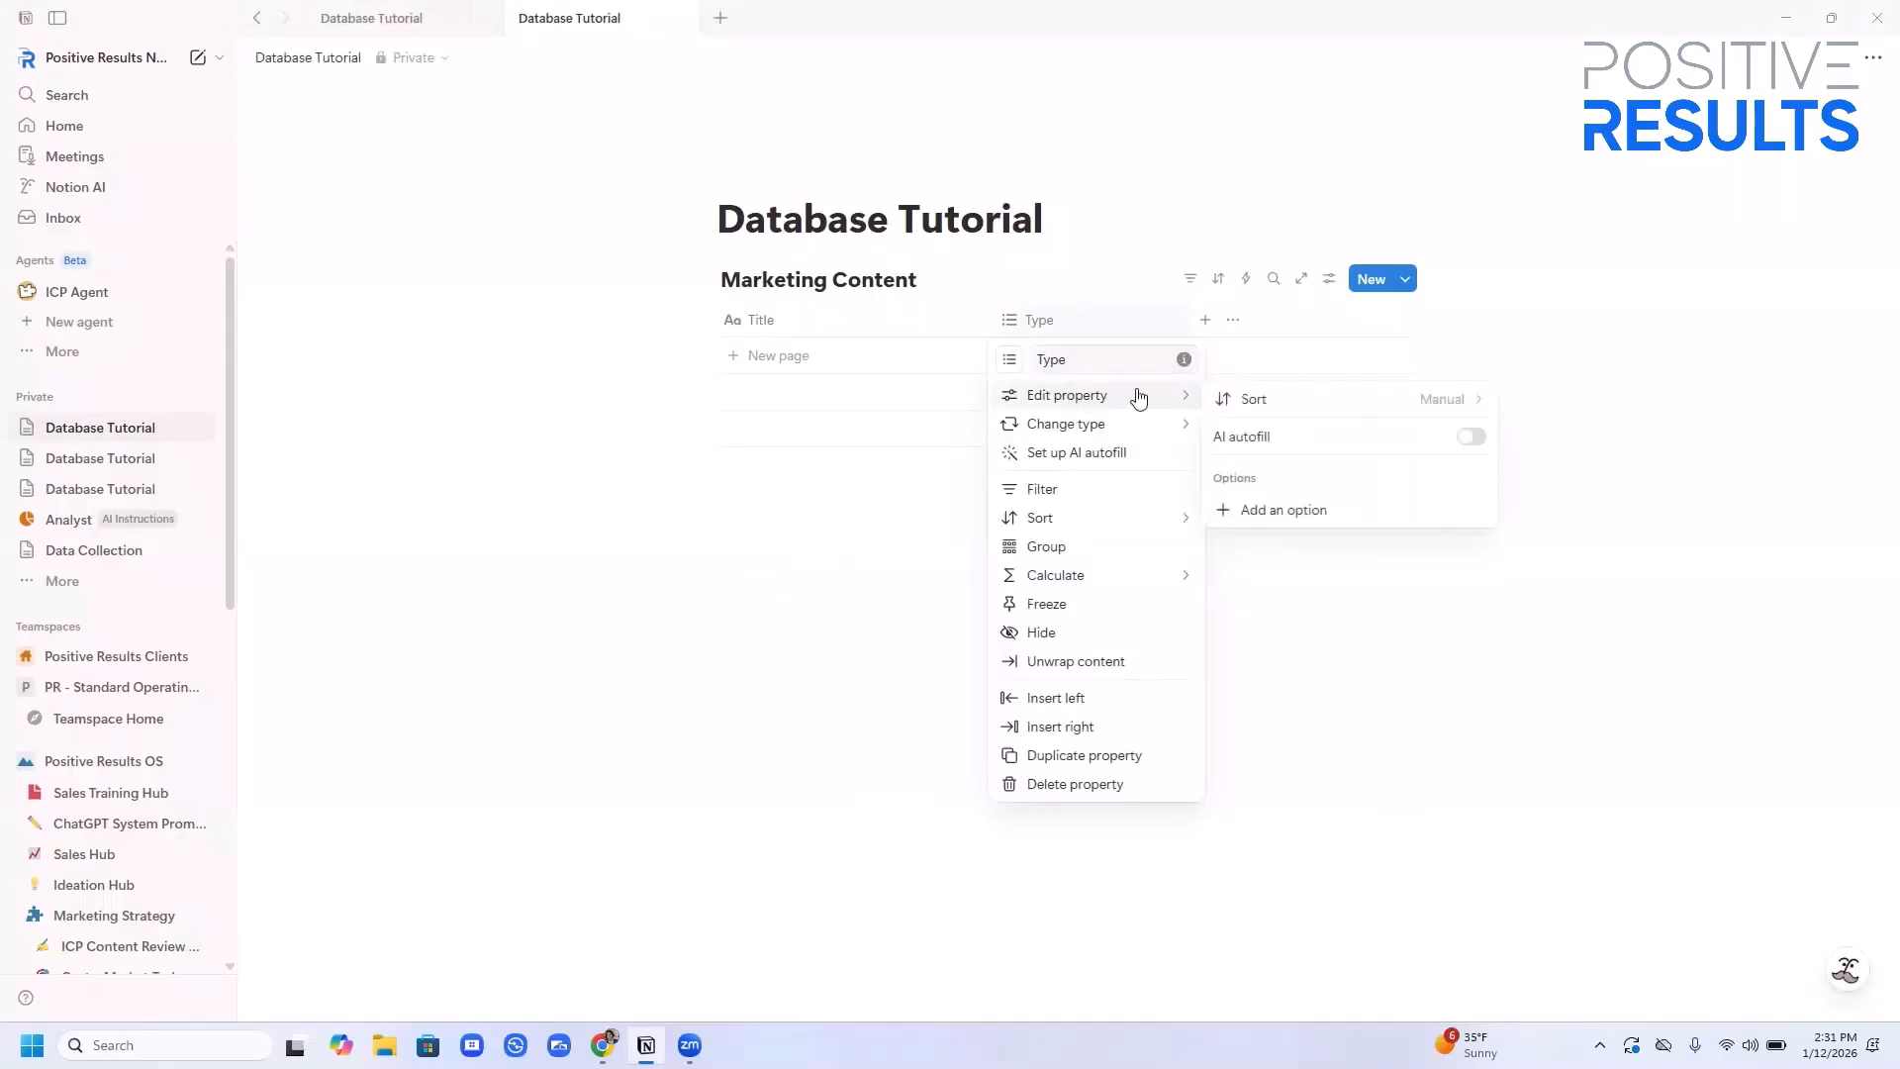
{"action": "left_click", "coordinate": [1272, 509]}
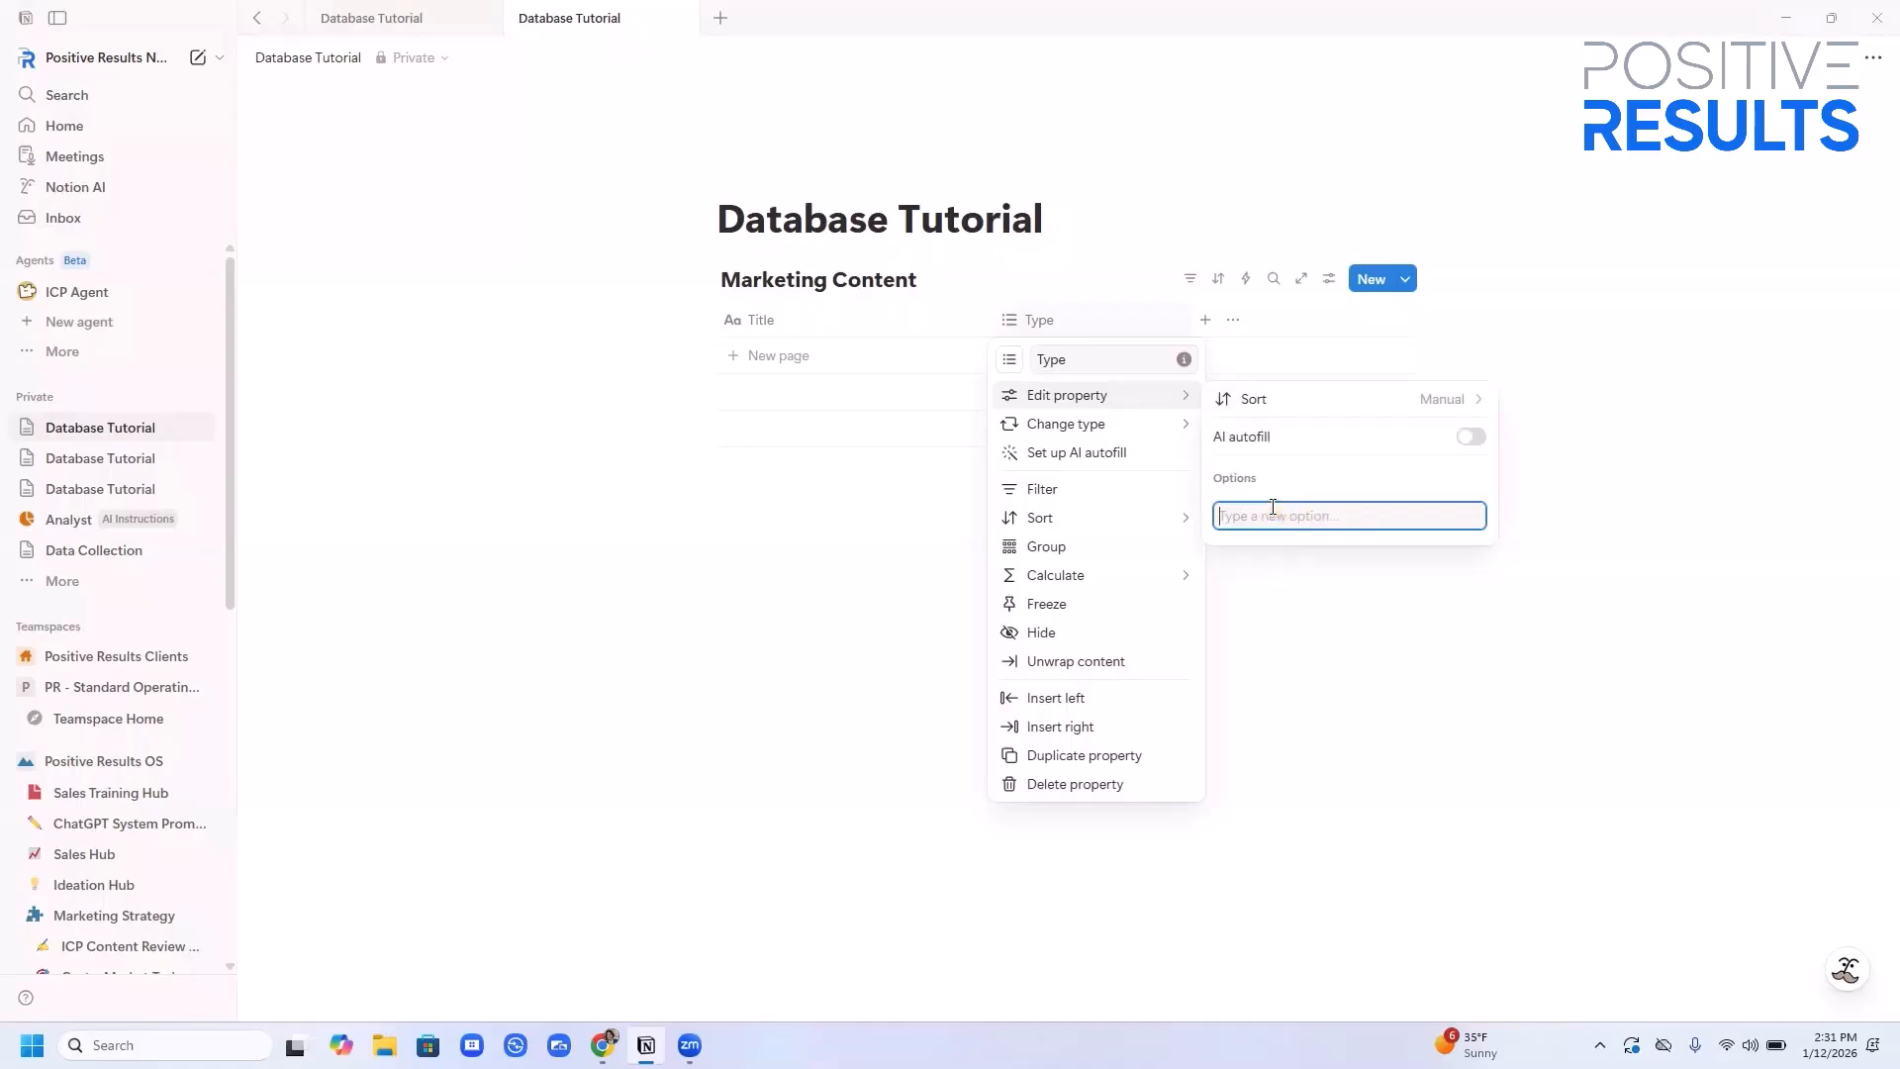
{"action": "type", "text": "Video"}
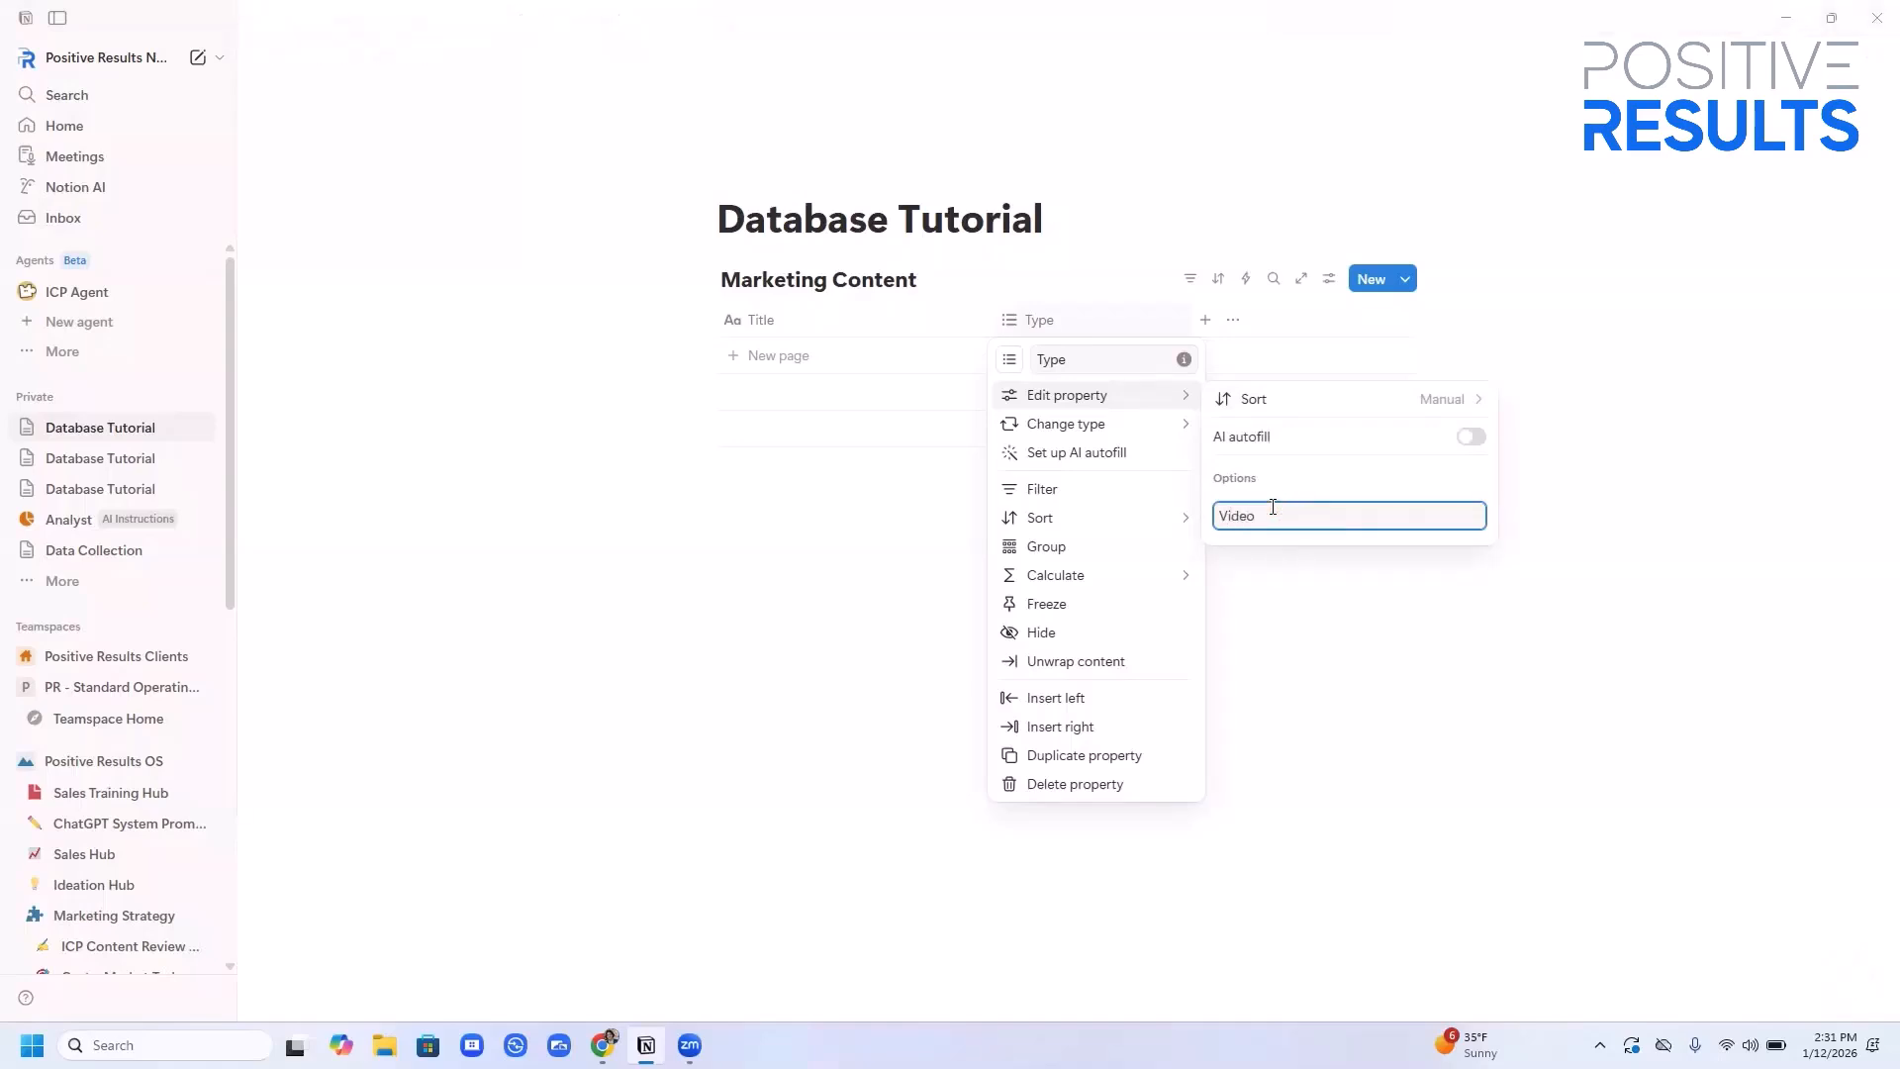
{"action": "key", "text": "Return"}
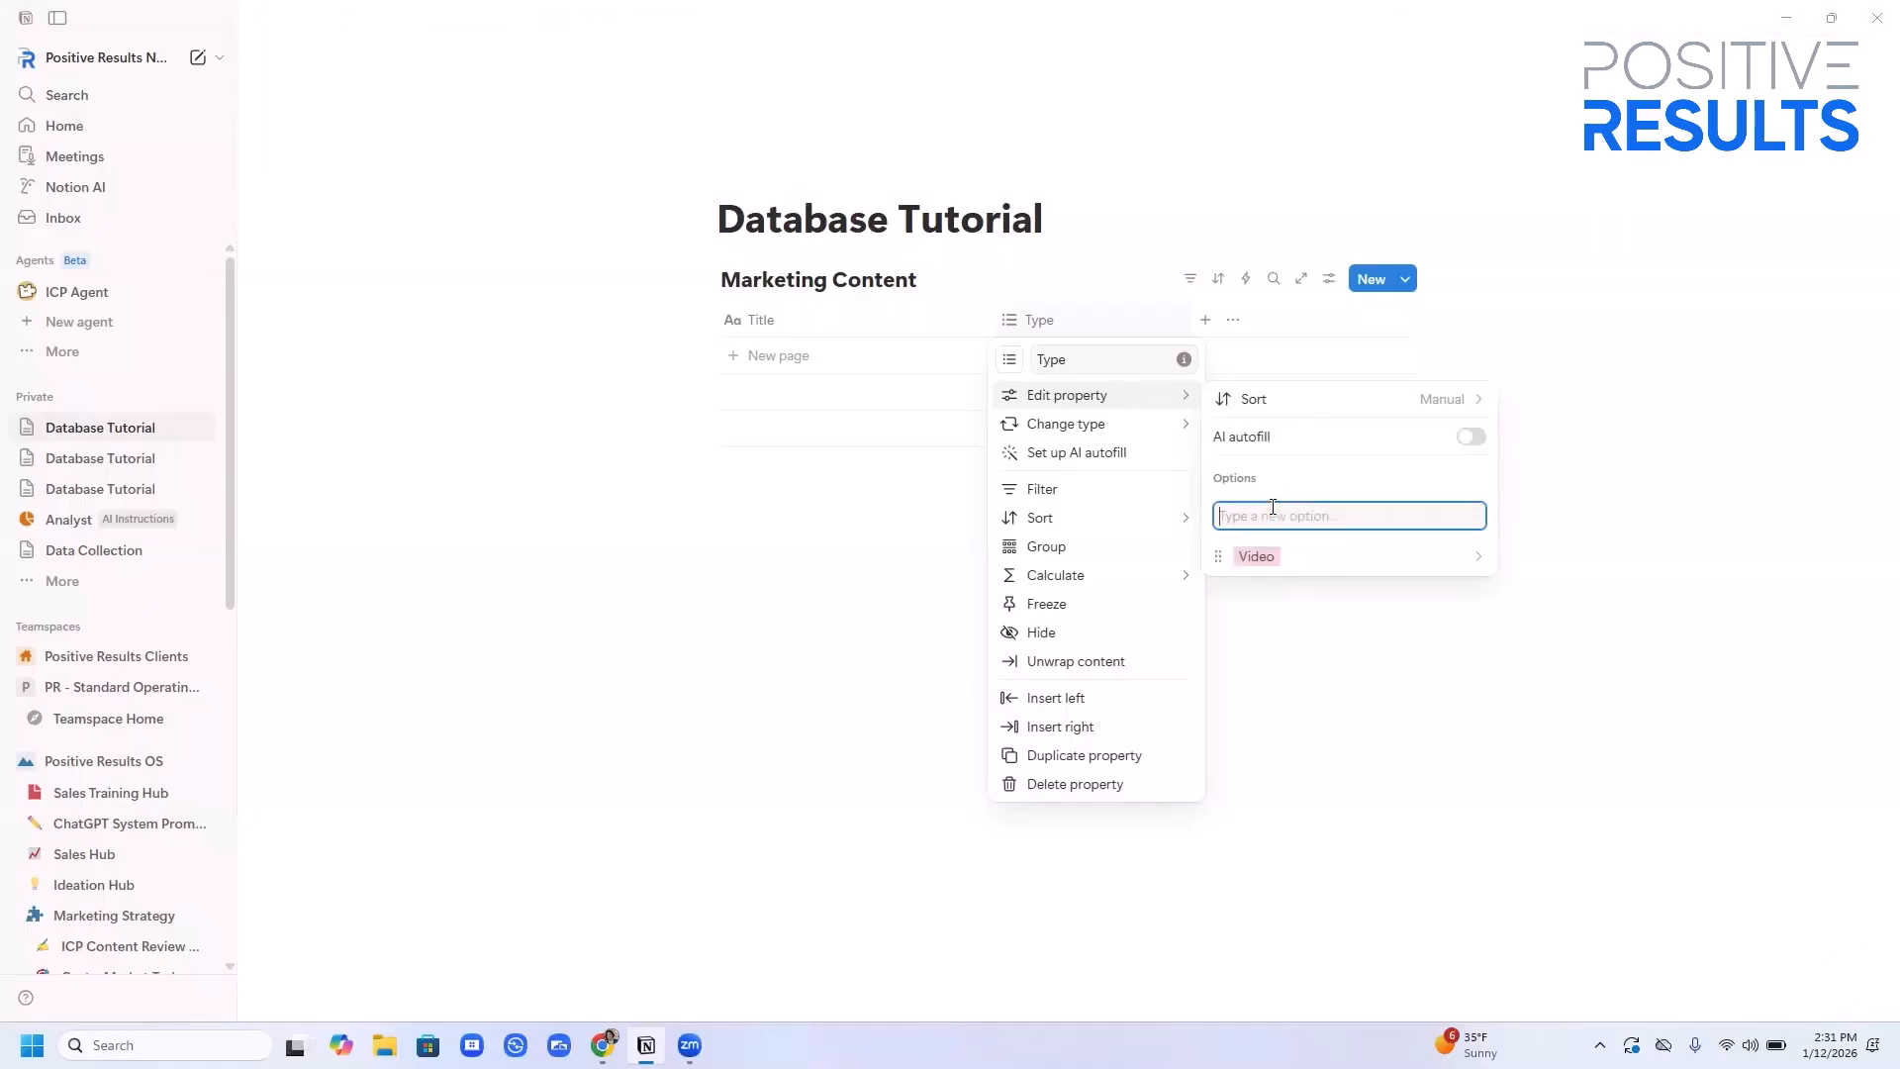
{"action": "type", "text": "Blog Article"}
{"action": "key", "text": "Return"}
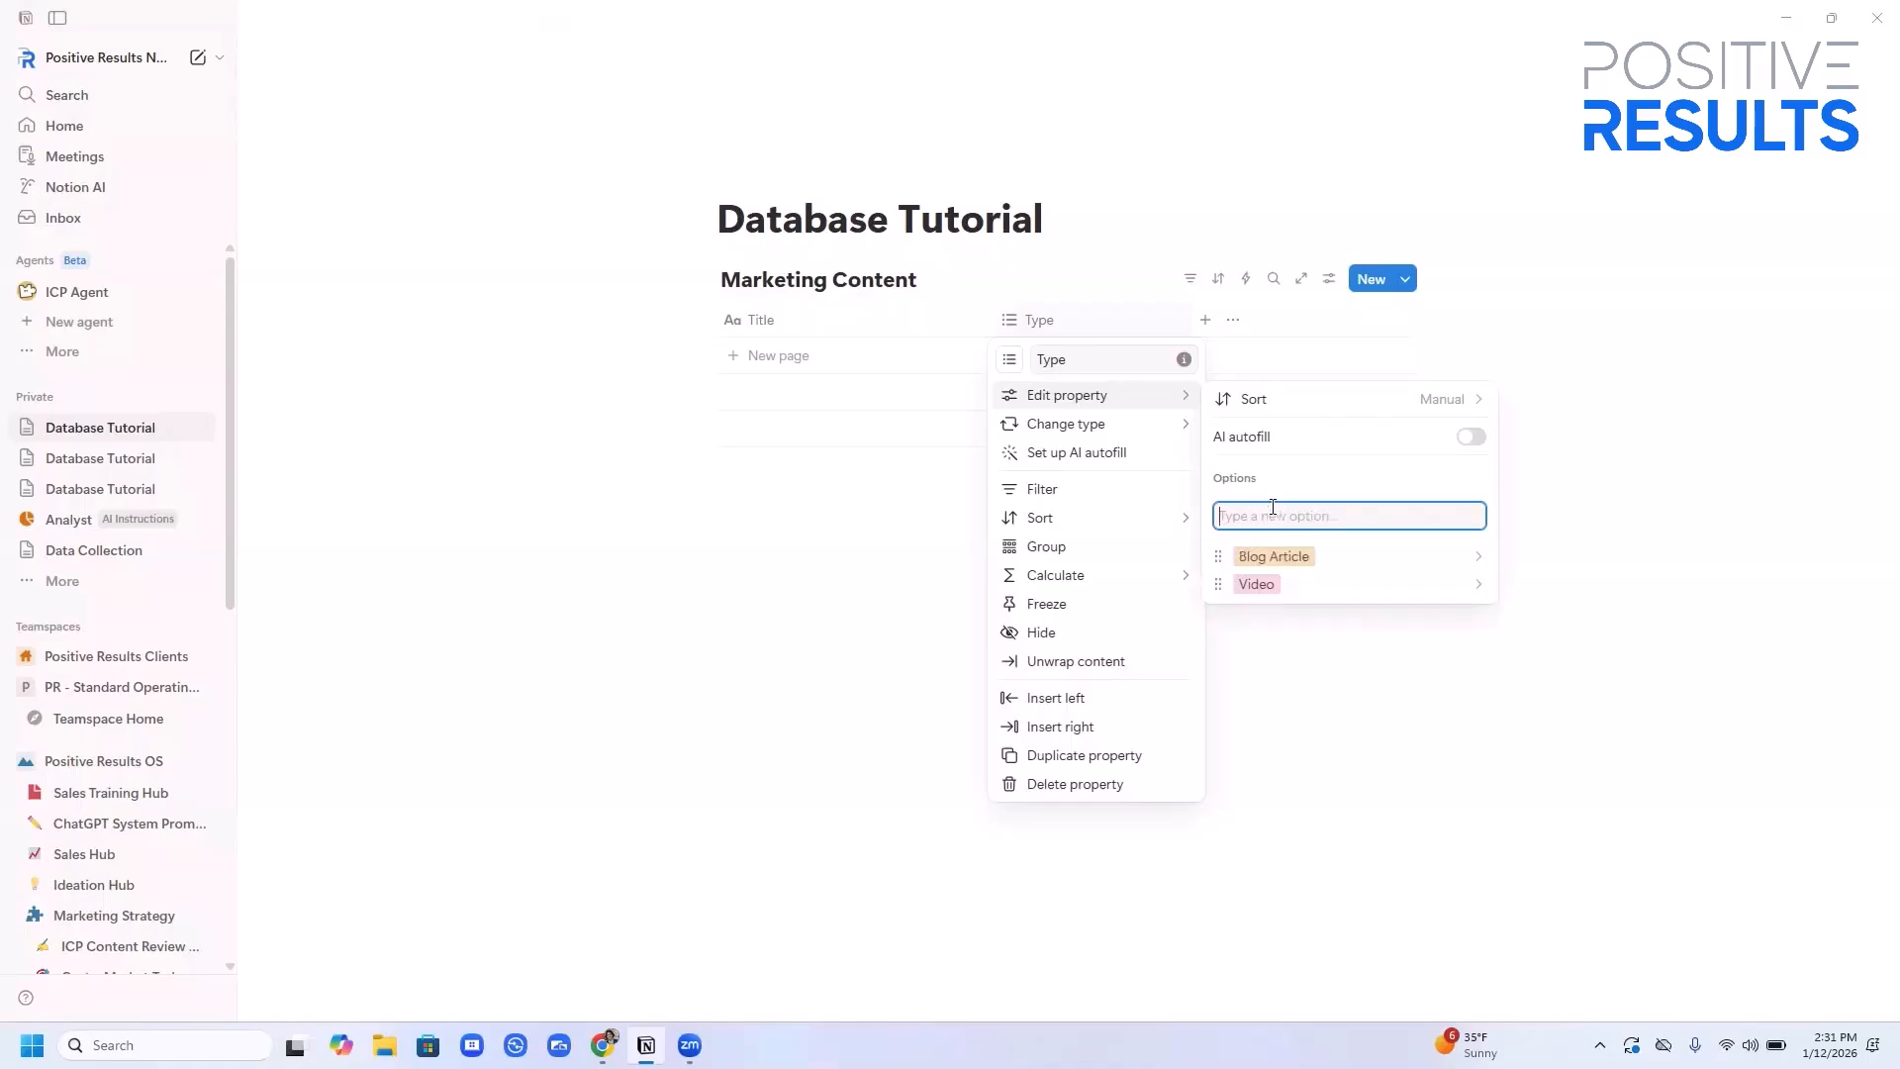
{"action": "type", "text": "Social Post"}
{"action": "key", "text": "Return"}
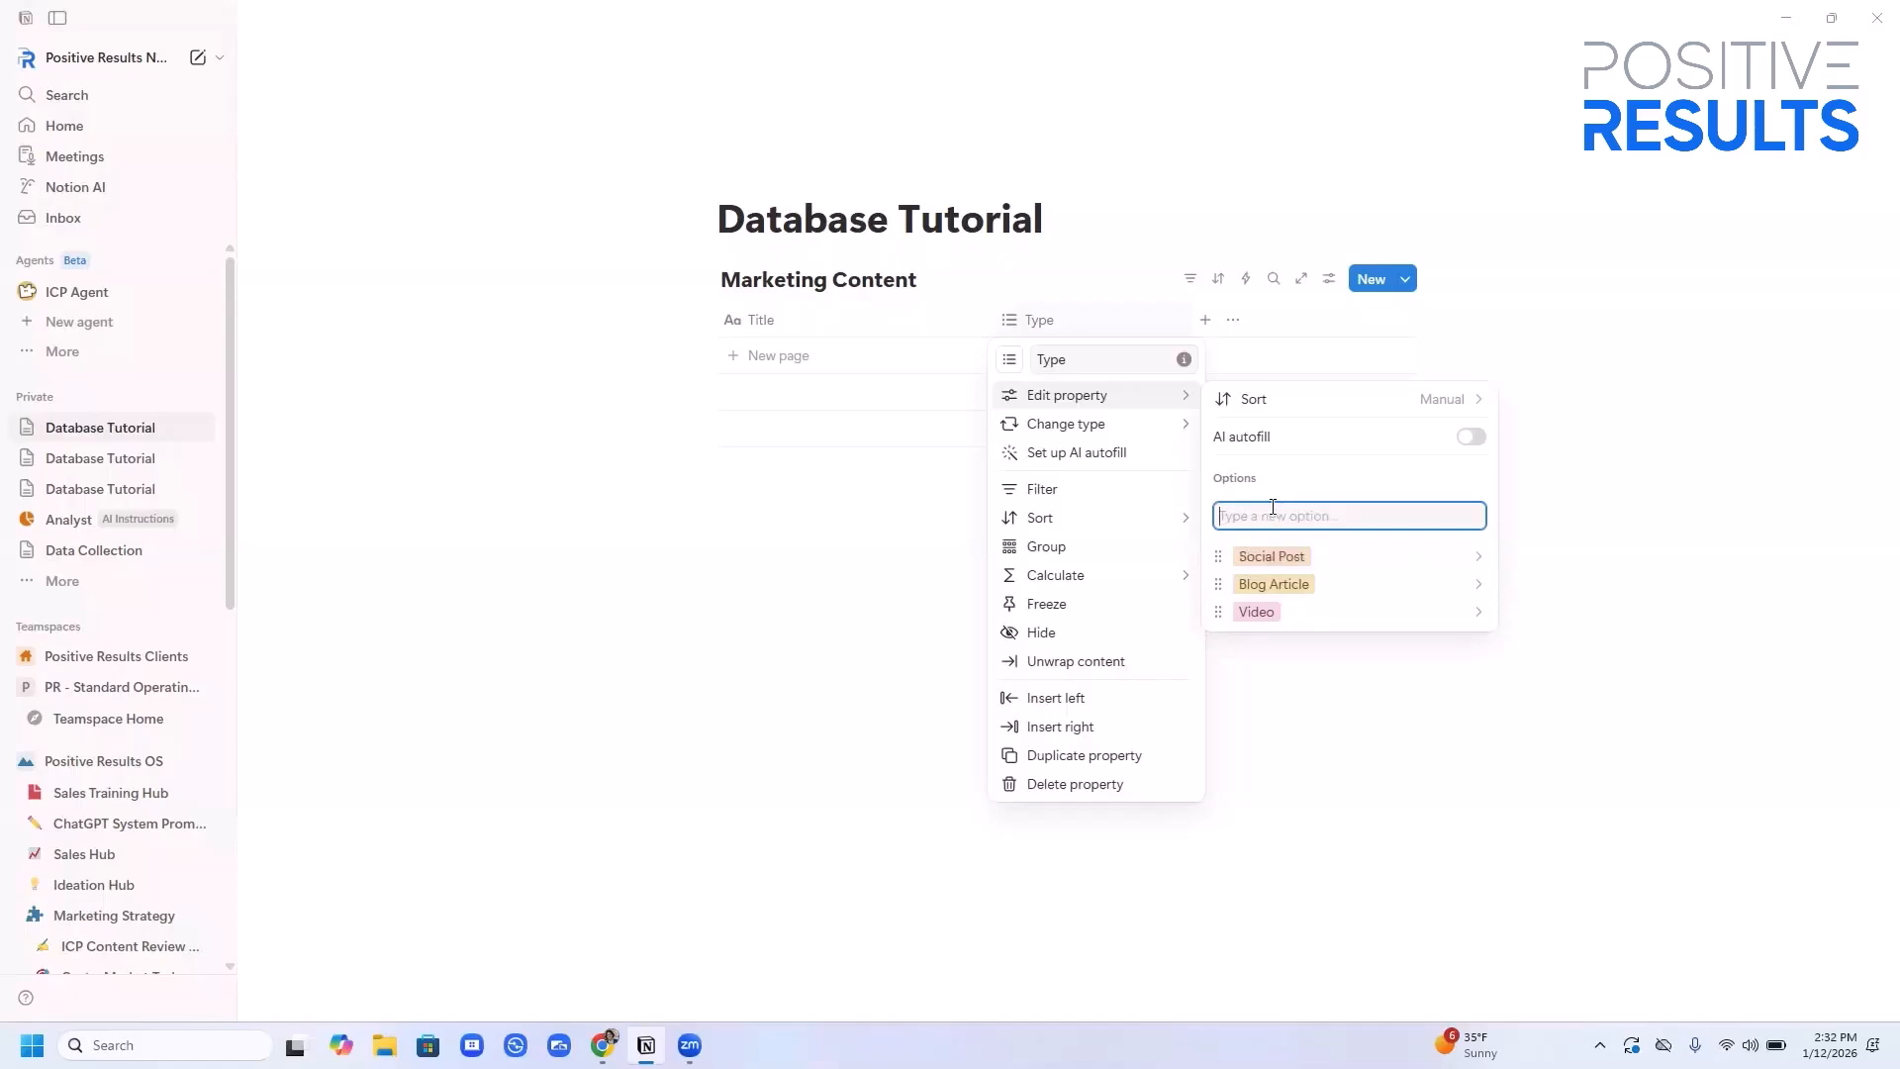
{"action": "left_click", "coordinate": [1316, 793]}
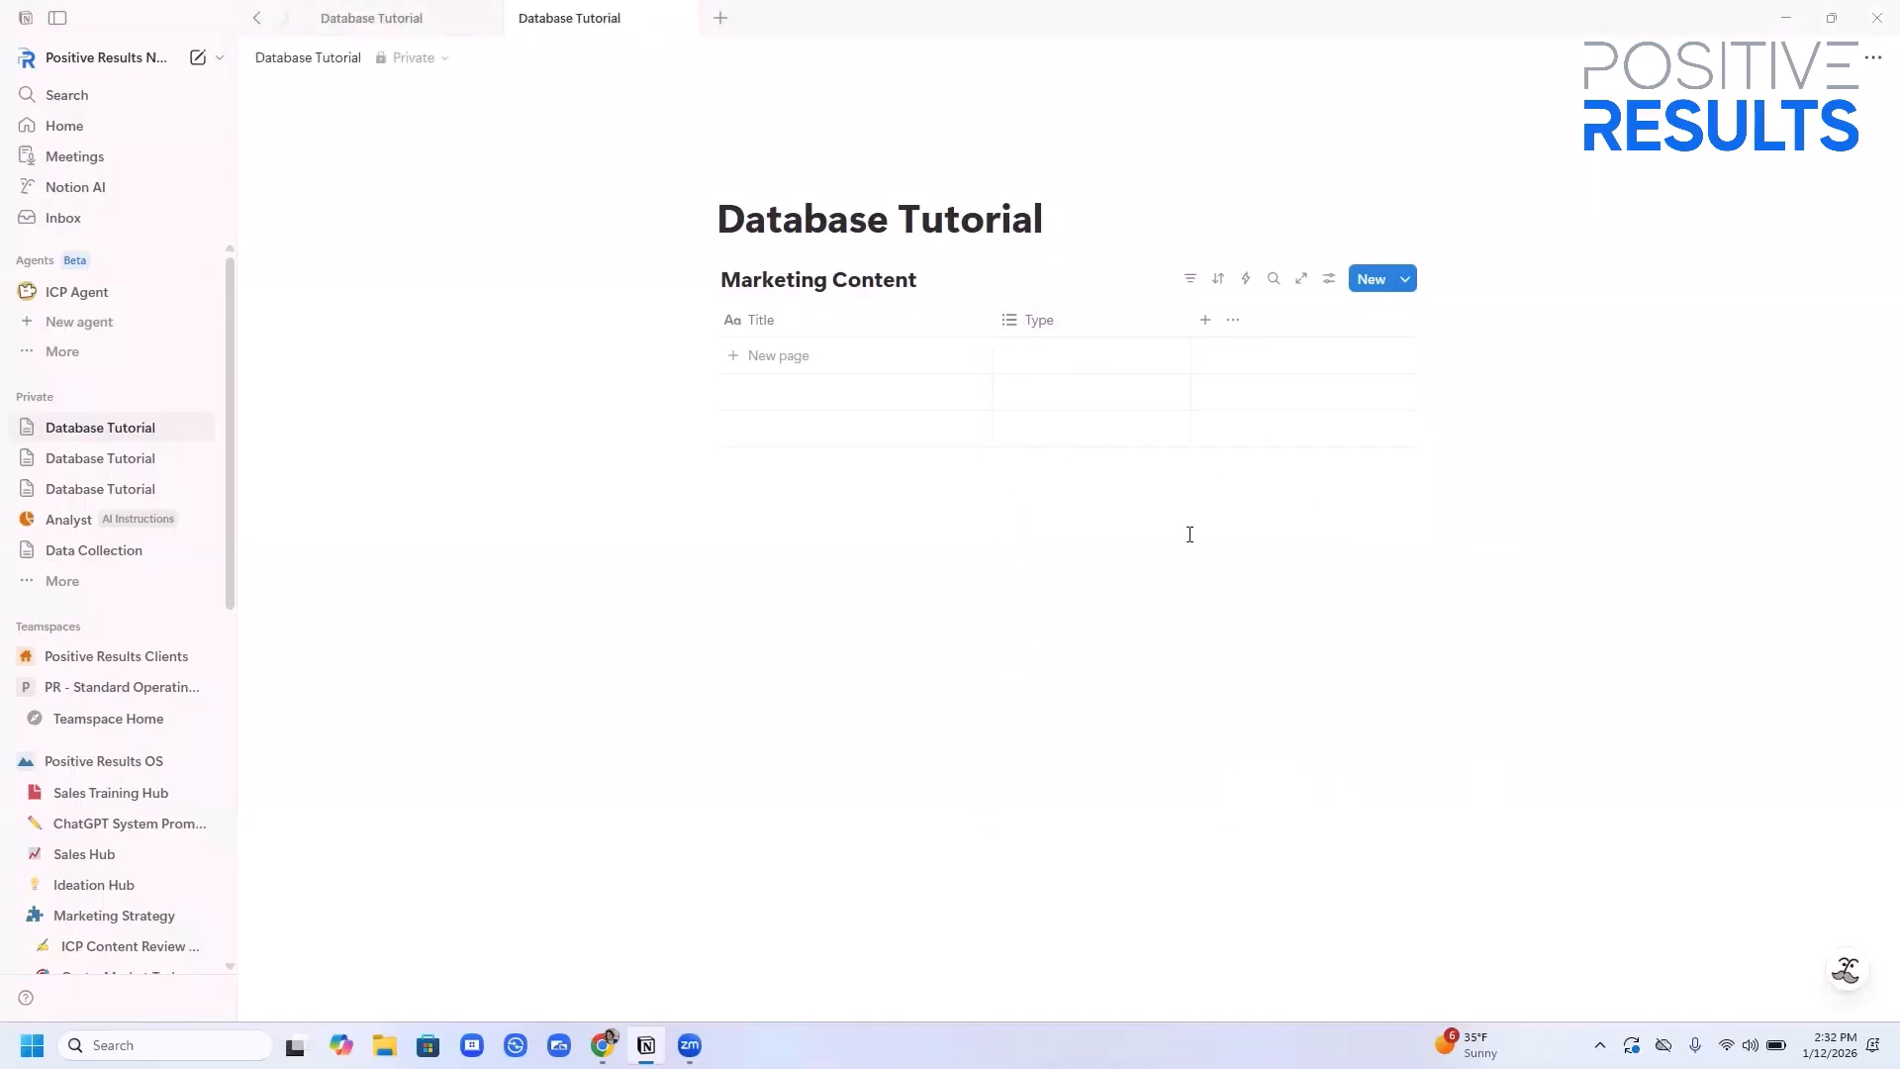
Add the suggested Author person property to the database and rename it Creator
{"action": "left_click", "coordinate": [1205, 320]}
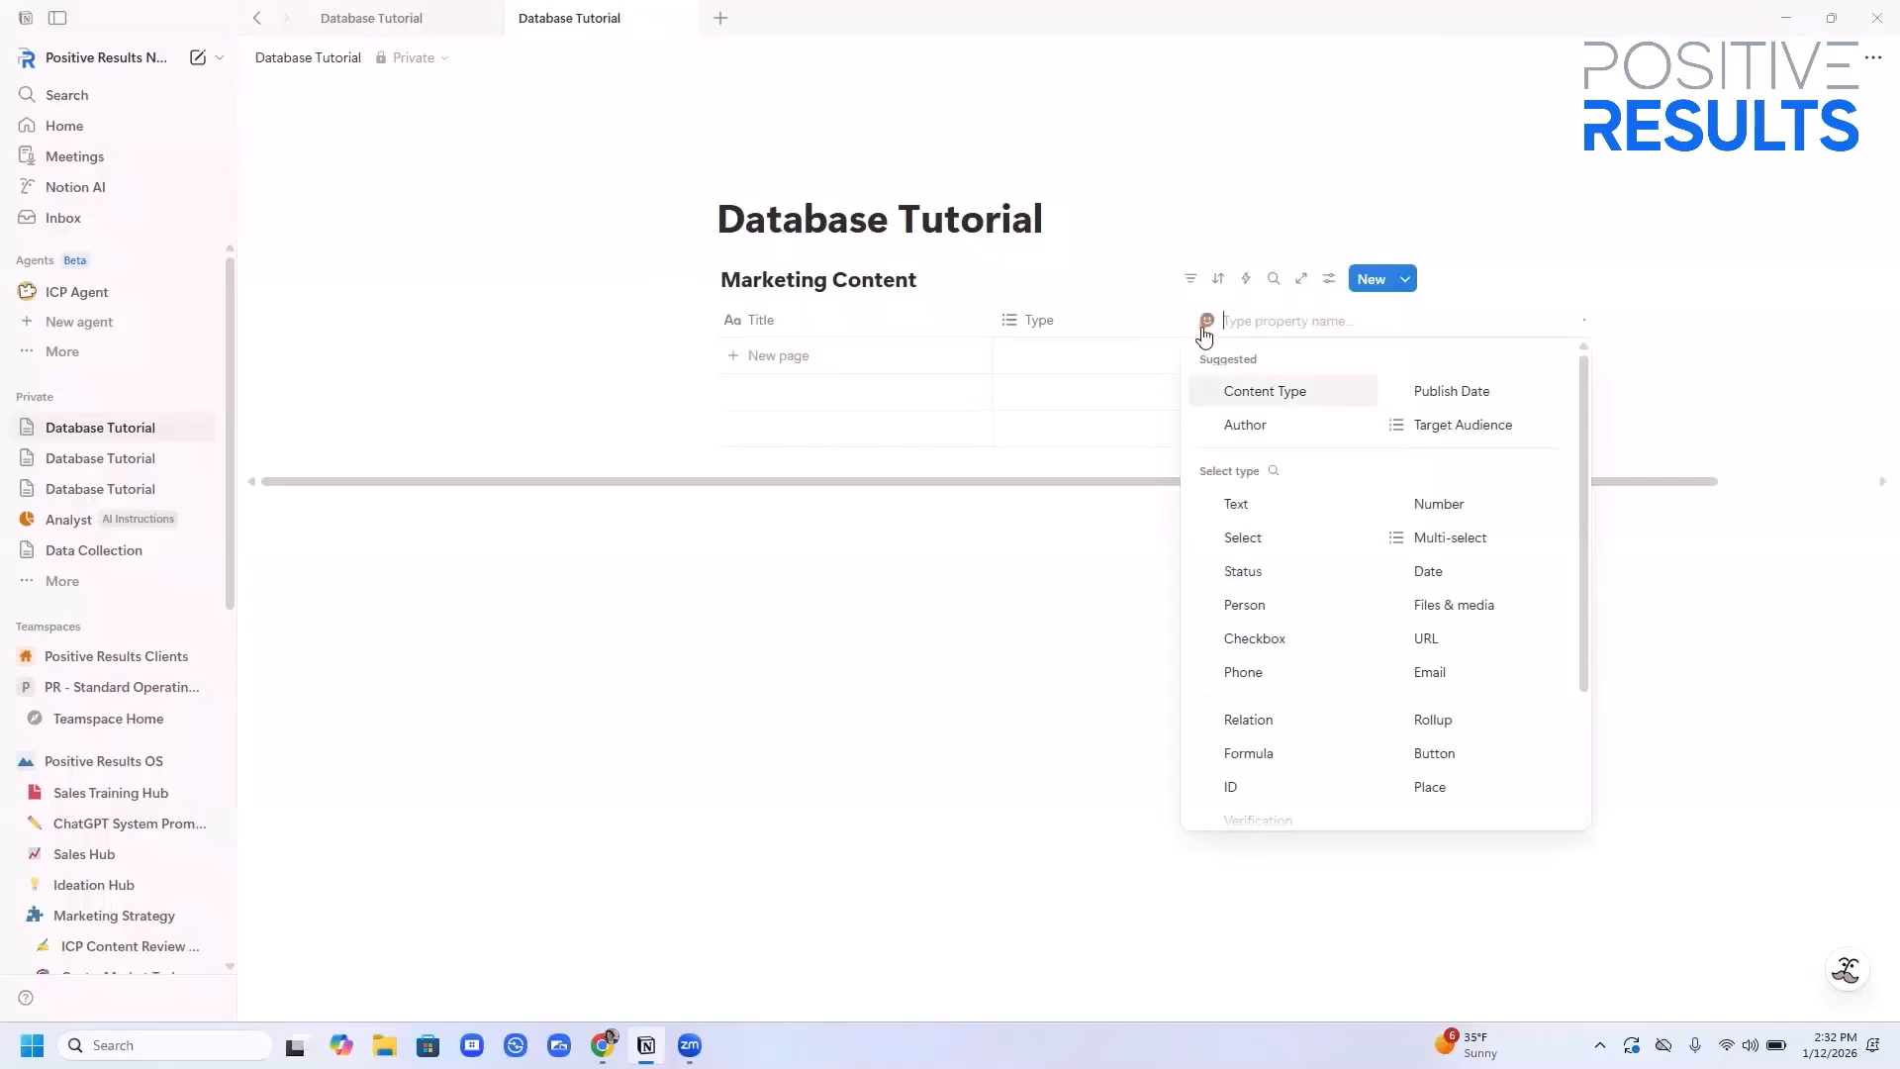
{"action": "left_click", "coordinate": [1230, 424]}
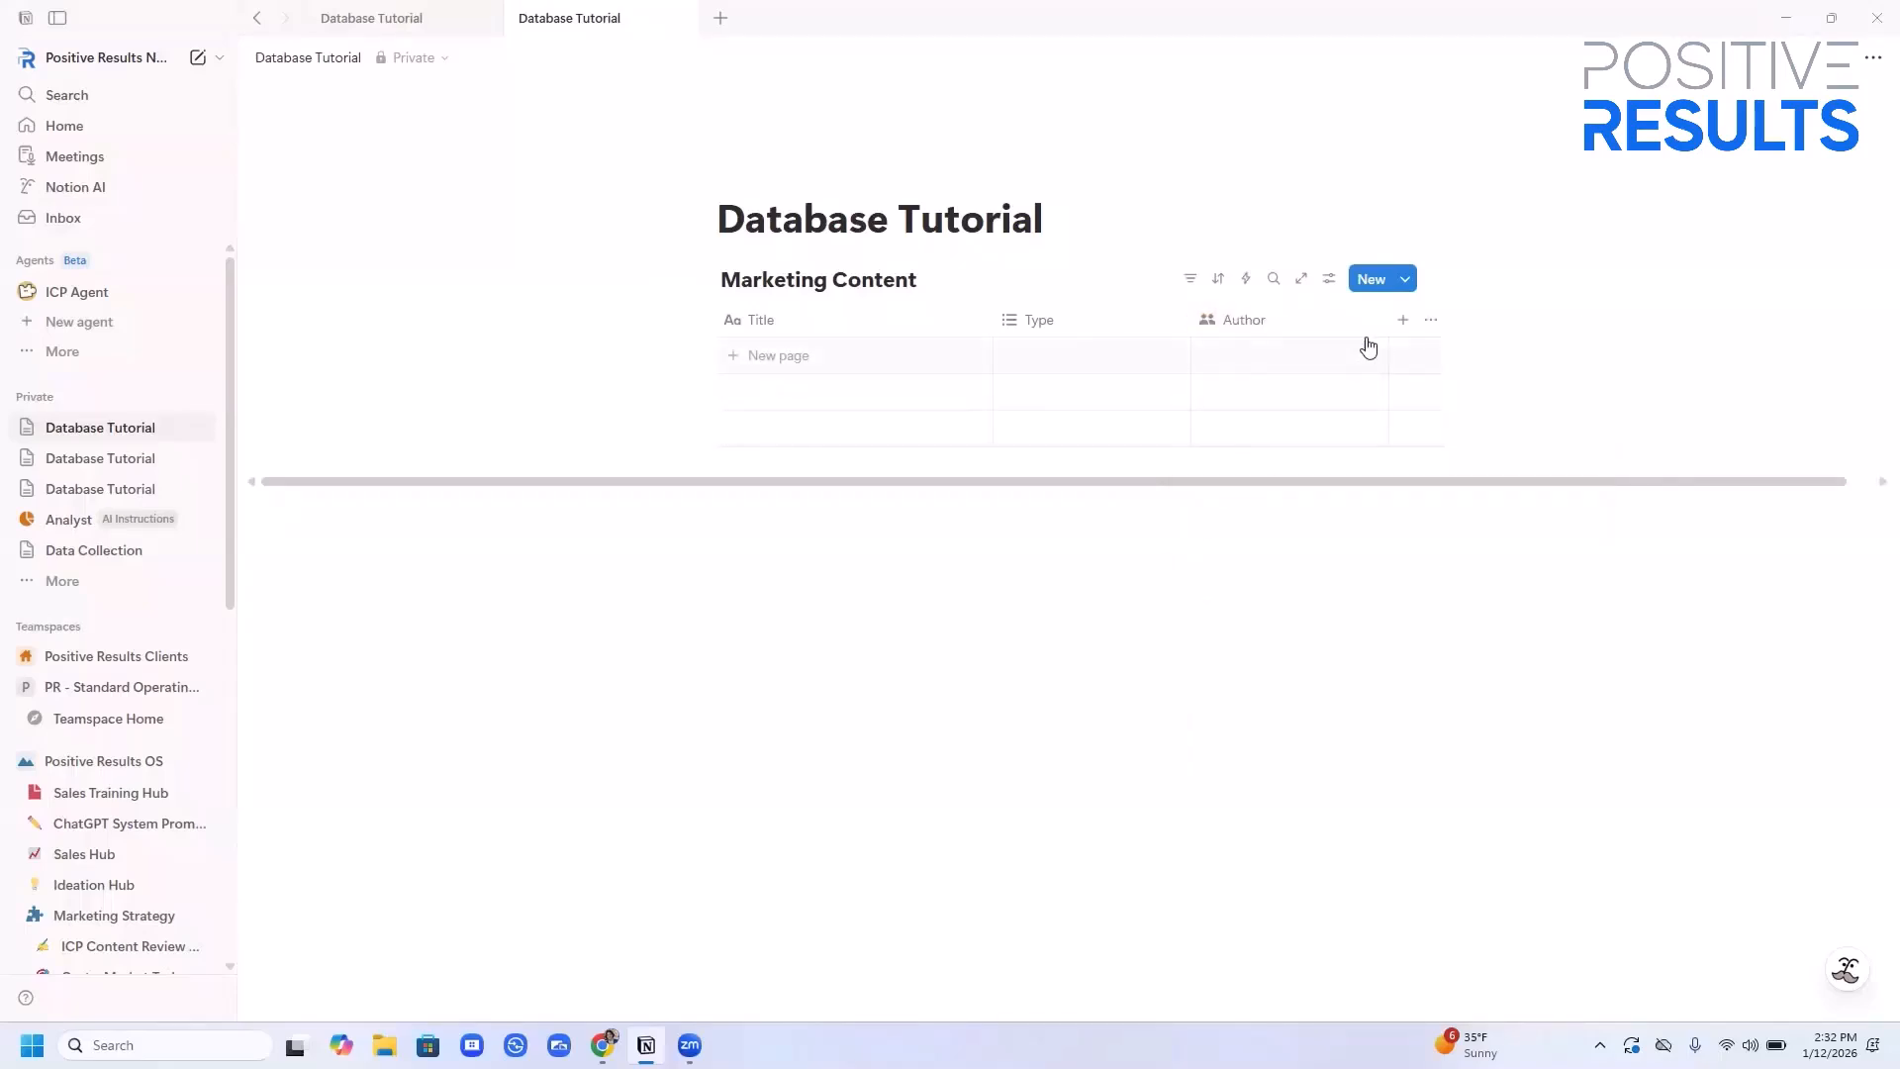
{"action": "left_click", "coordinate": [1289, 327]}
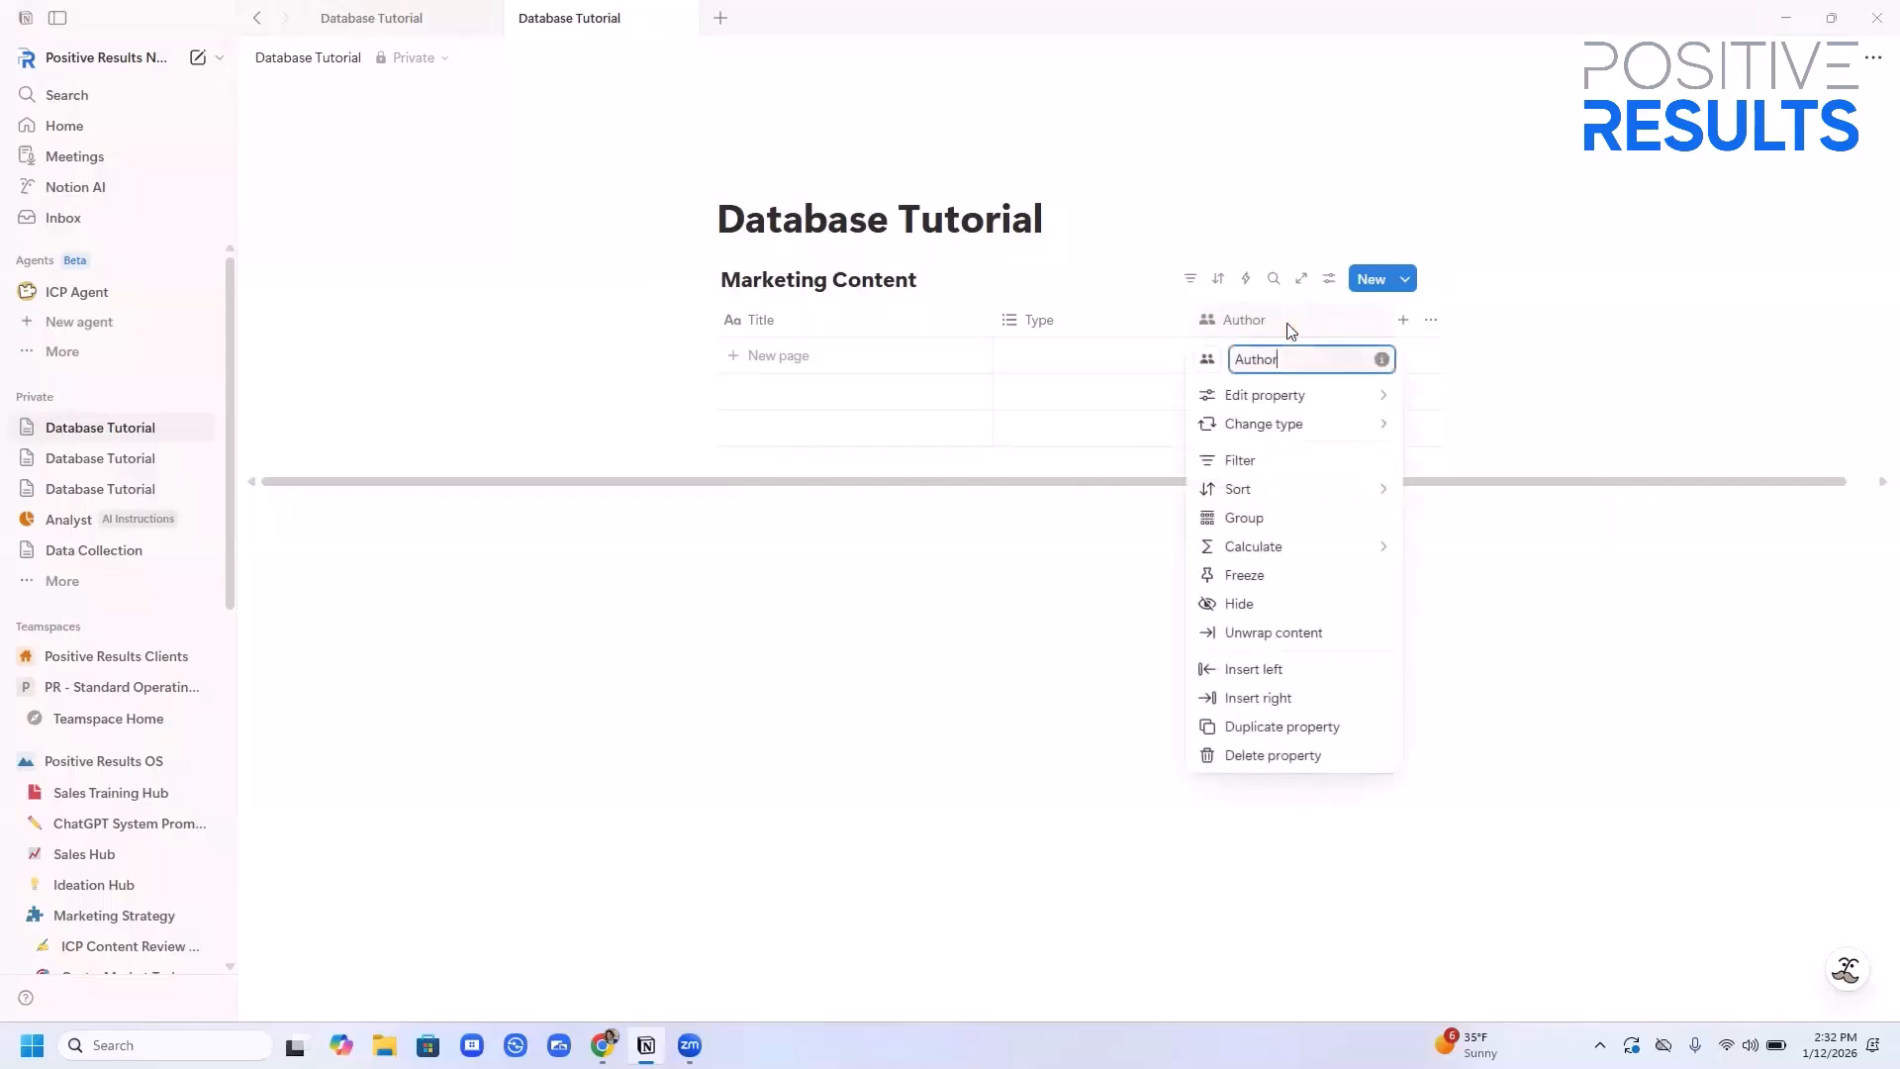
{"action": "left_click_drag", "start_coordinate": [1283, 361], "coordinate": [1223, 368]}
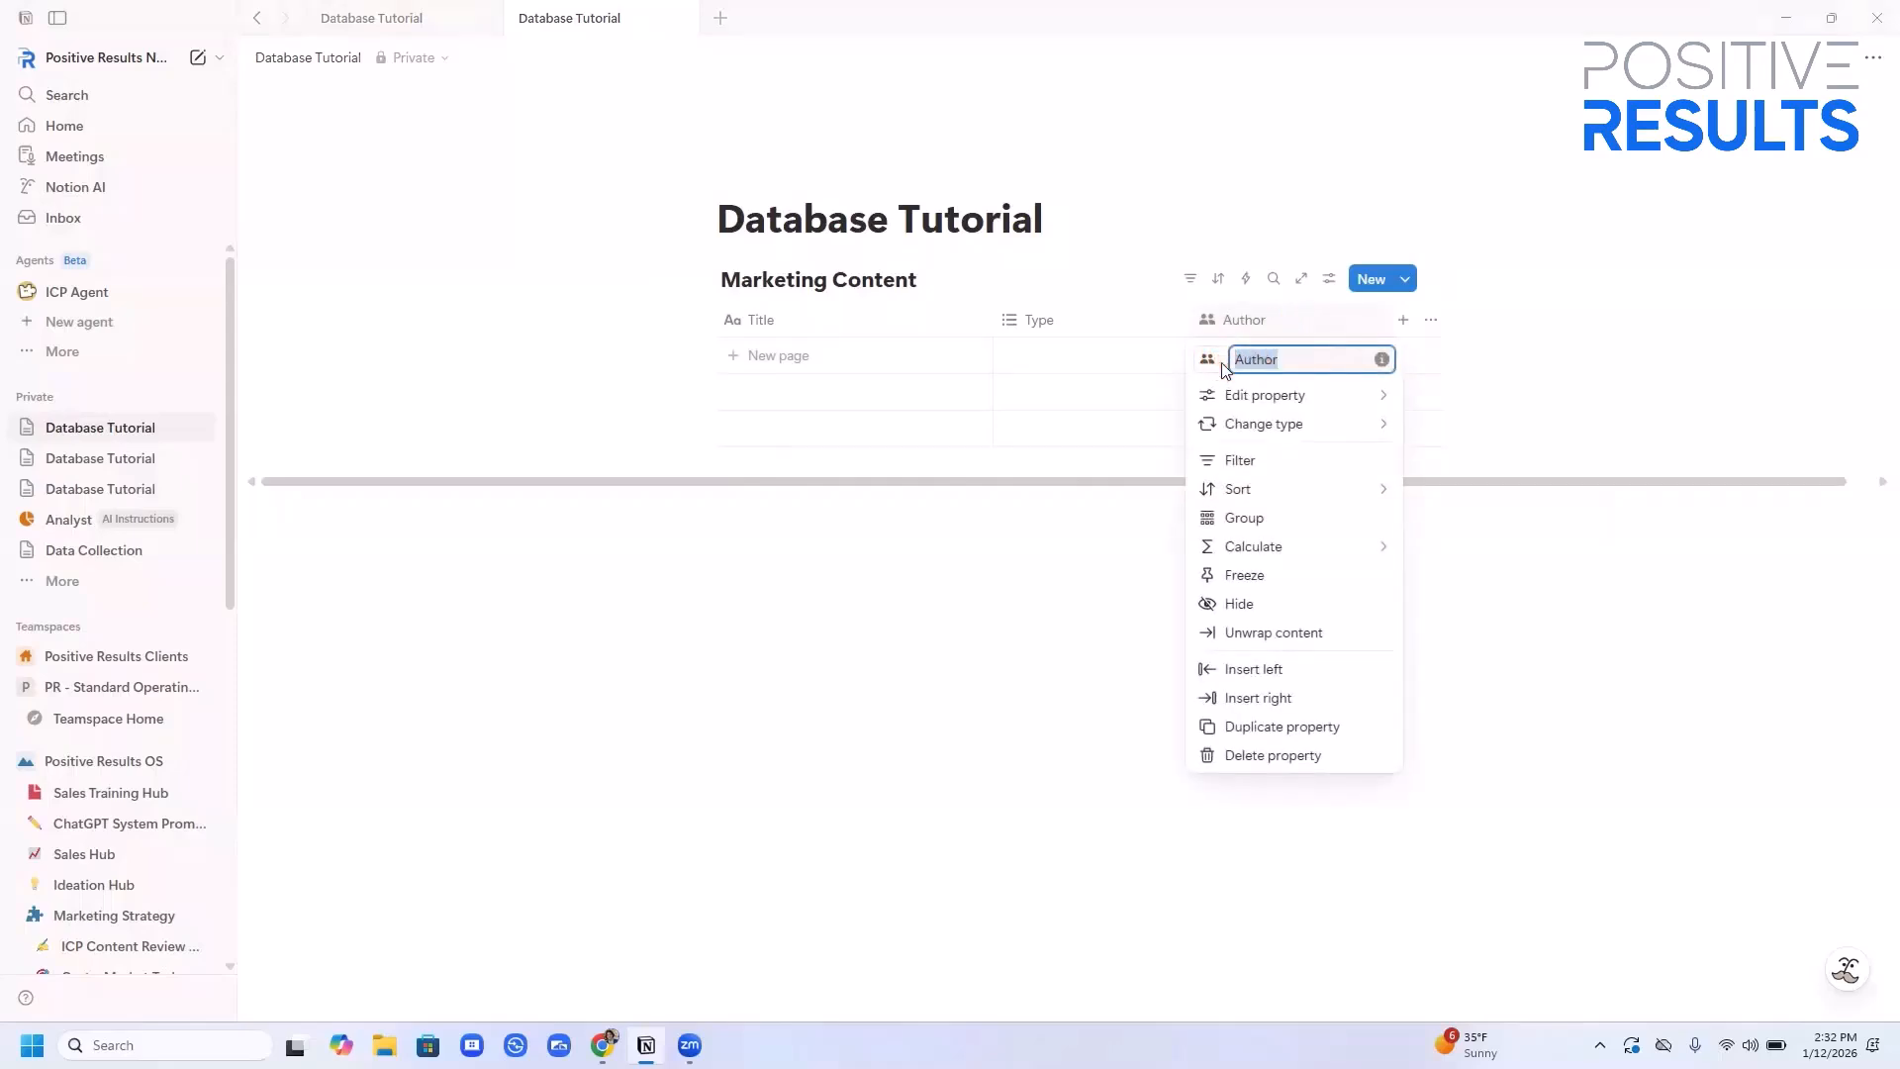
{"action": "type", "text": "Crea"}
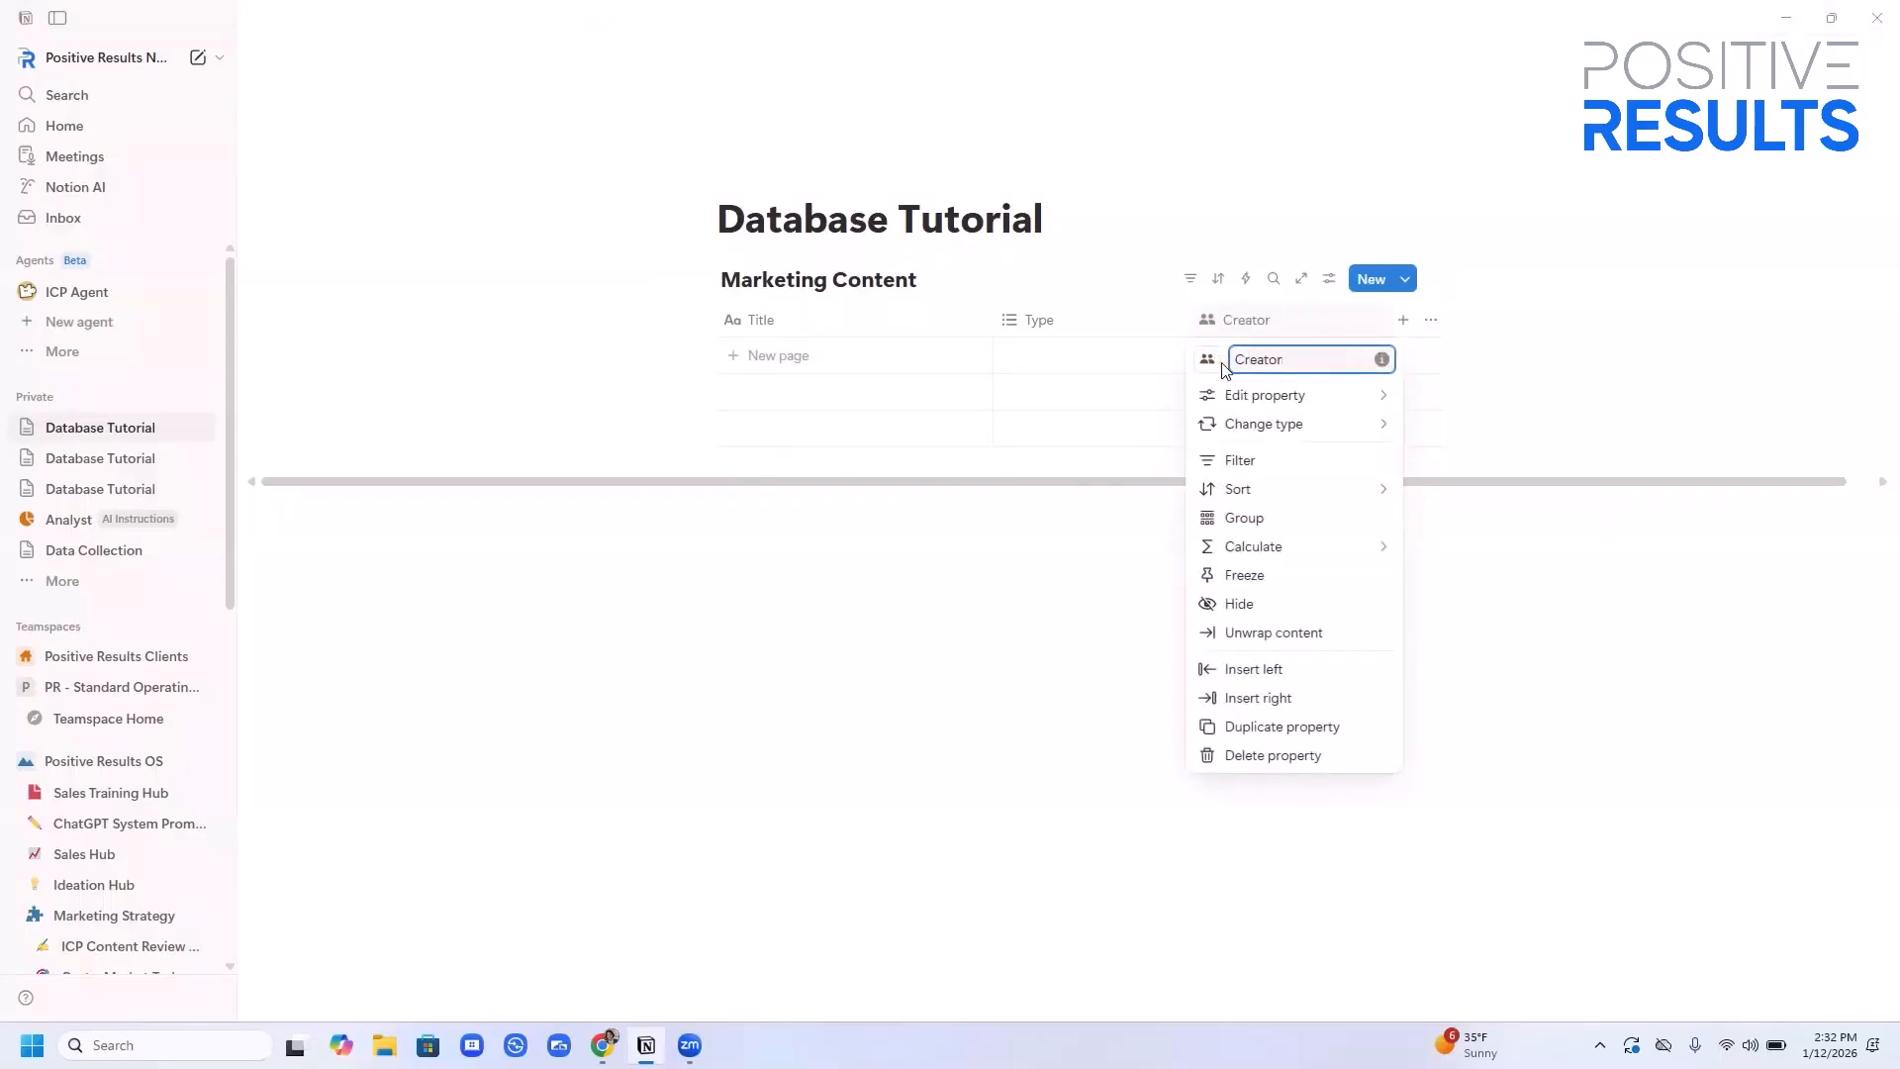
{"action": "left_click", "coordinate": [1403, 324]}
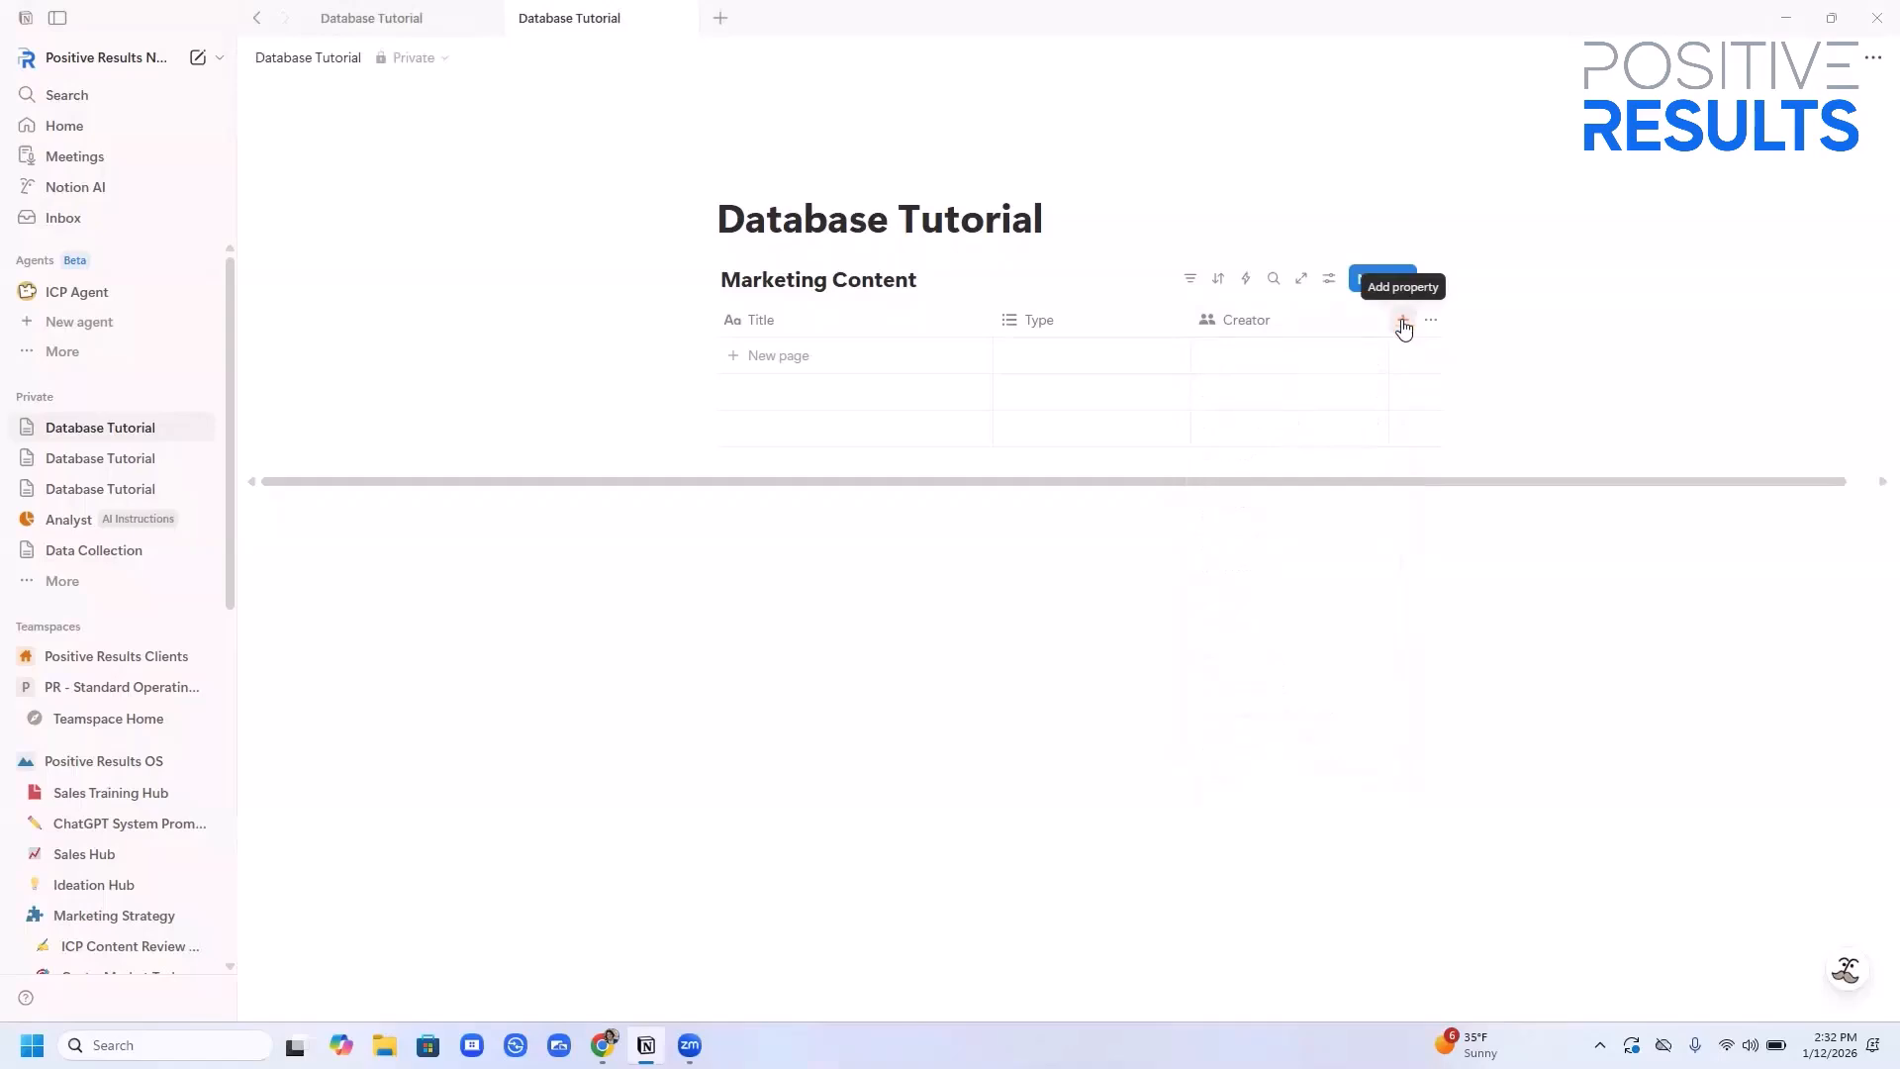
Add a date property named Date Created, followed by a Status property
{"action": "left_click", "coordinate": [1404, 324]}
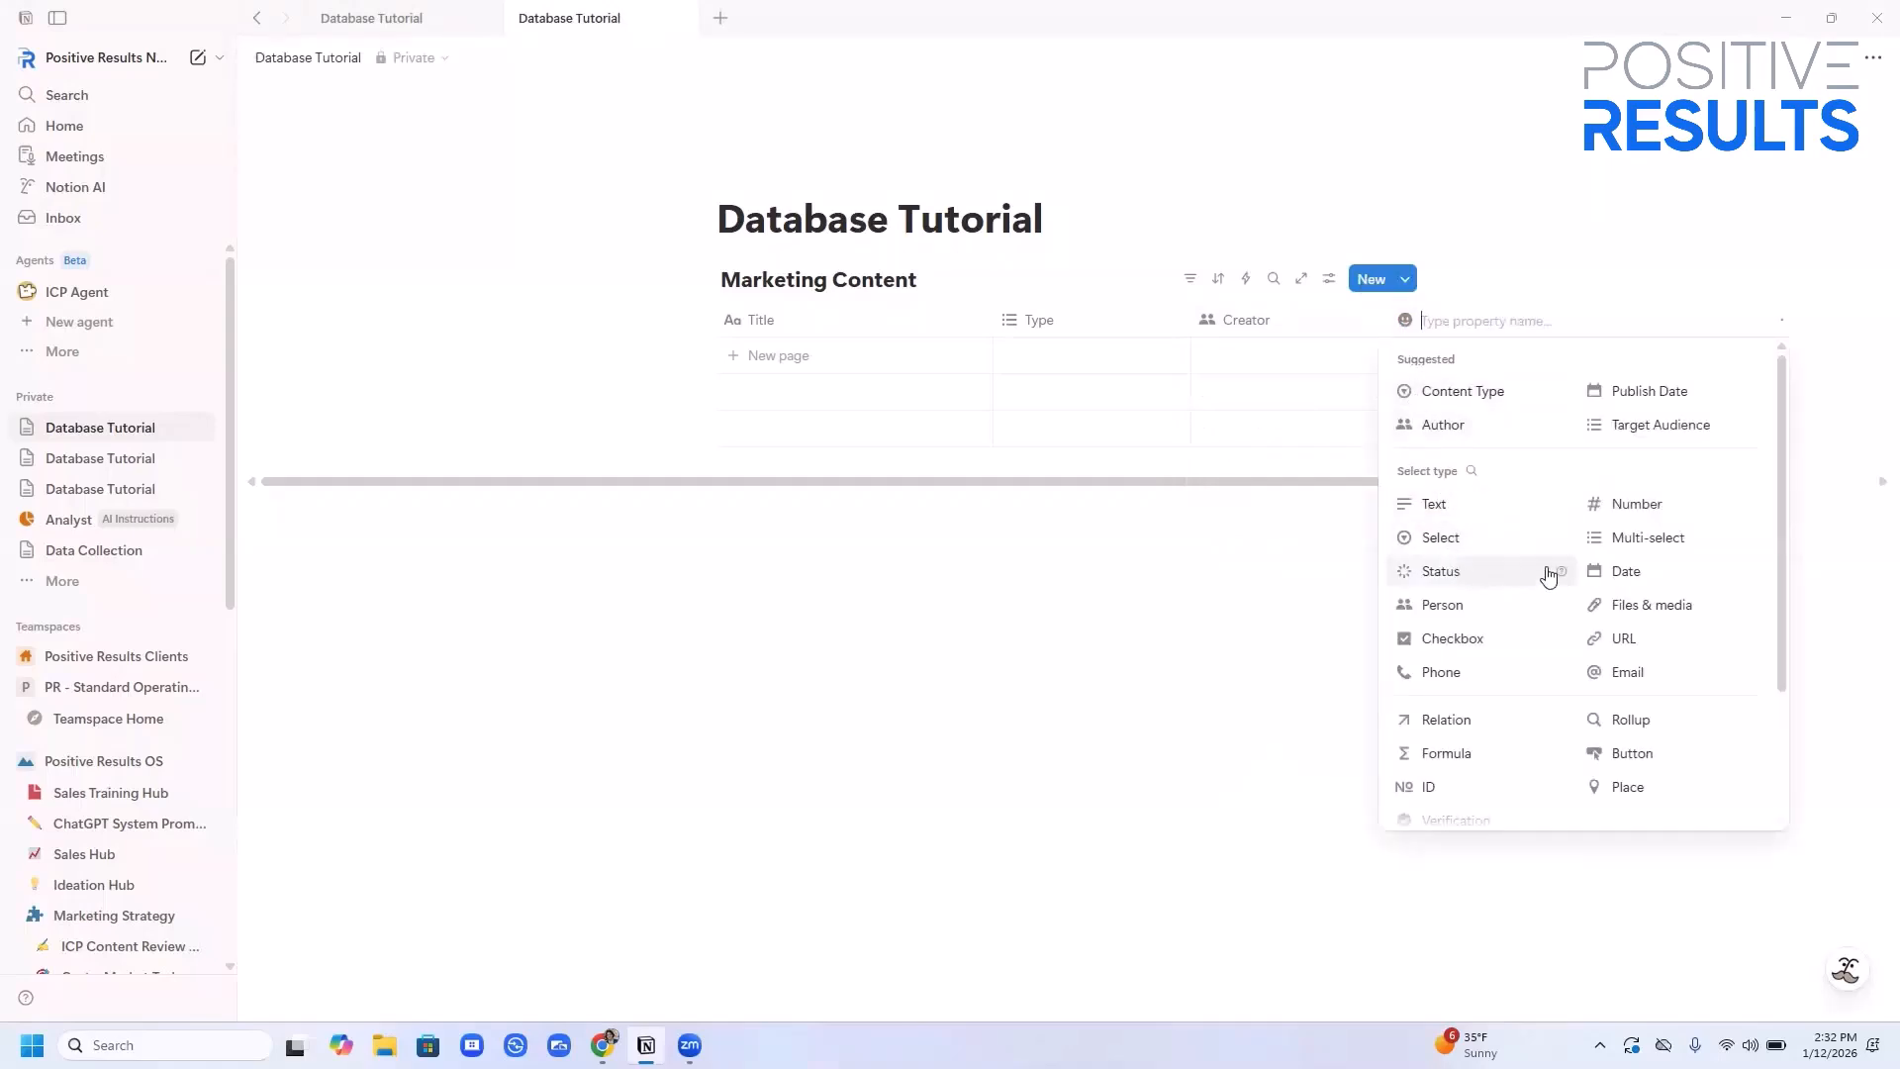
{"action": "left_click", "coordinate": [1628, 569]}
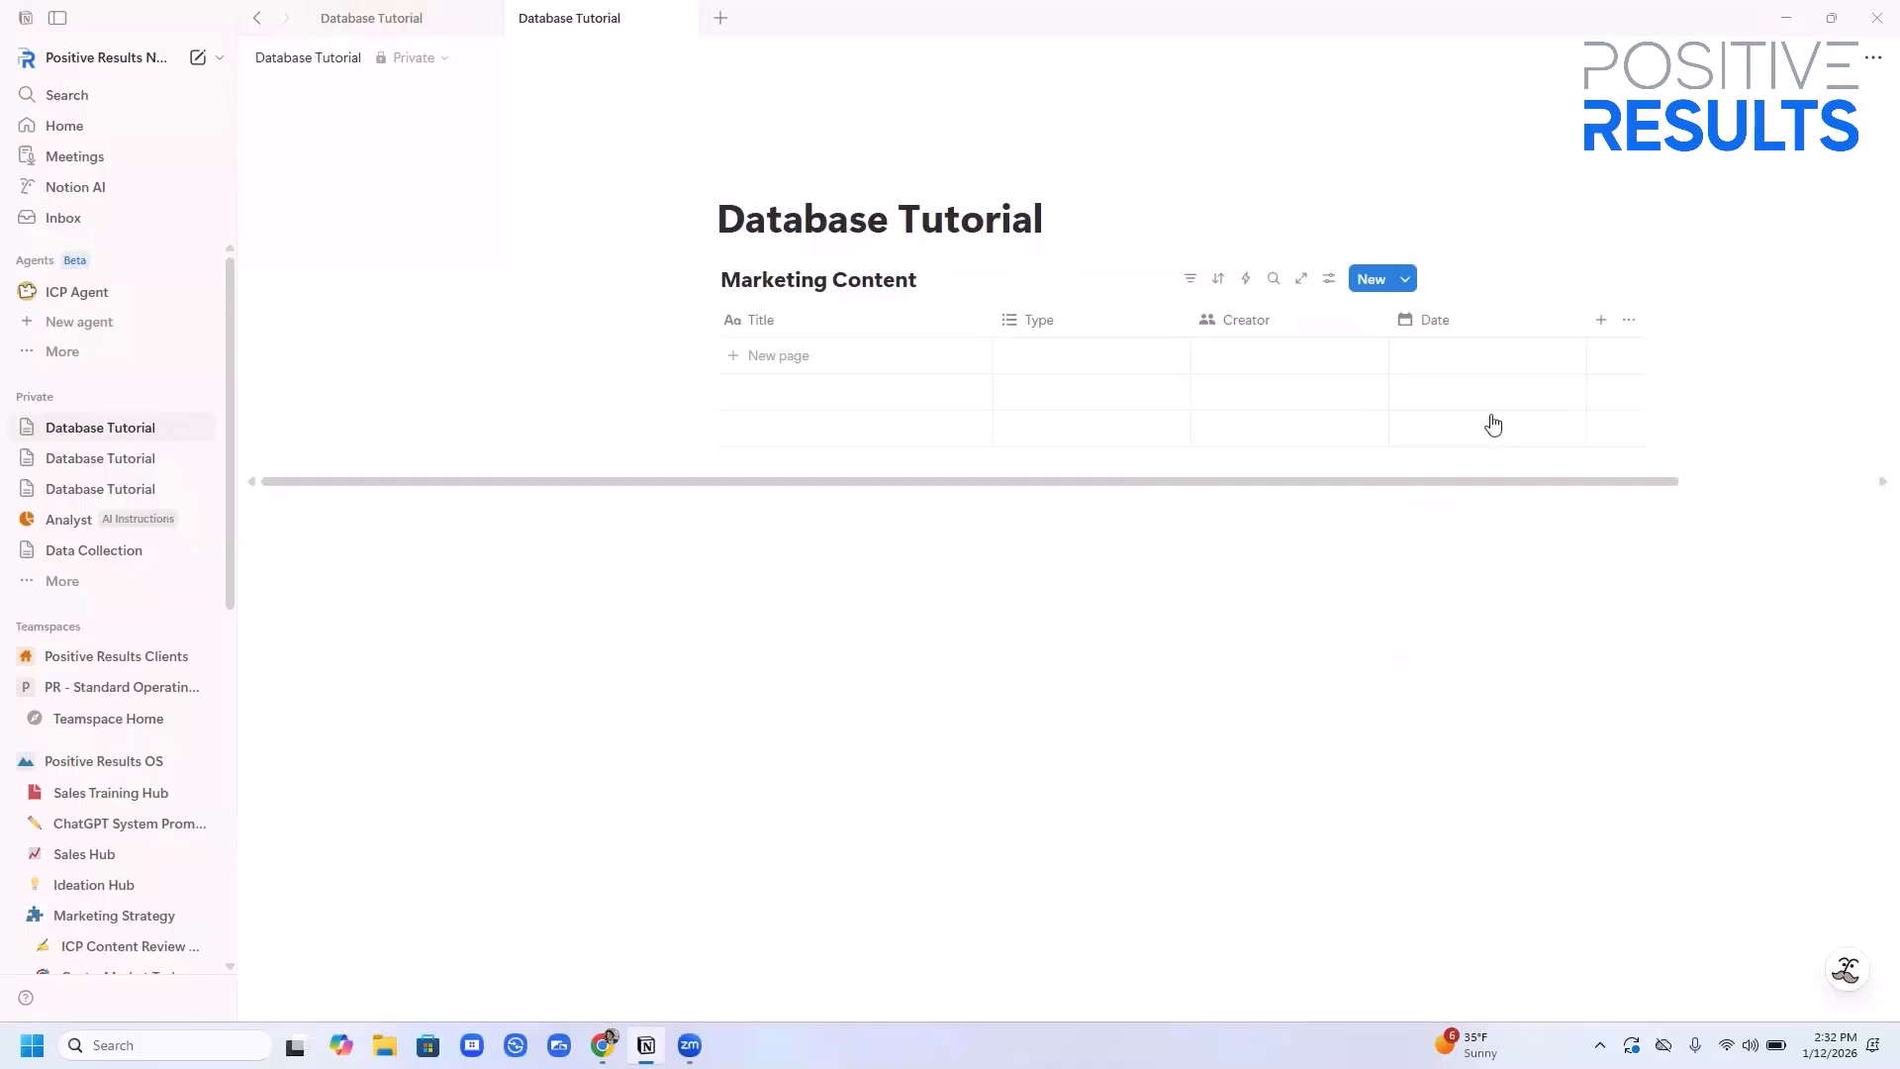
{"action": "left_click", "coordinate": [1435, 325]}
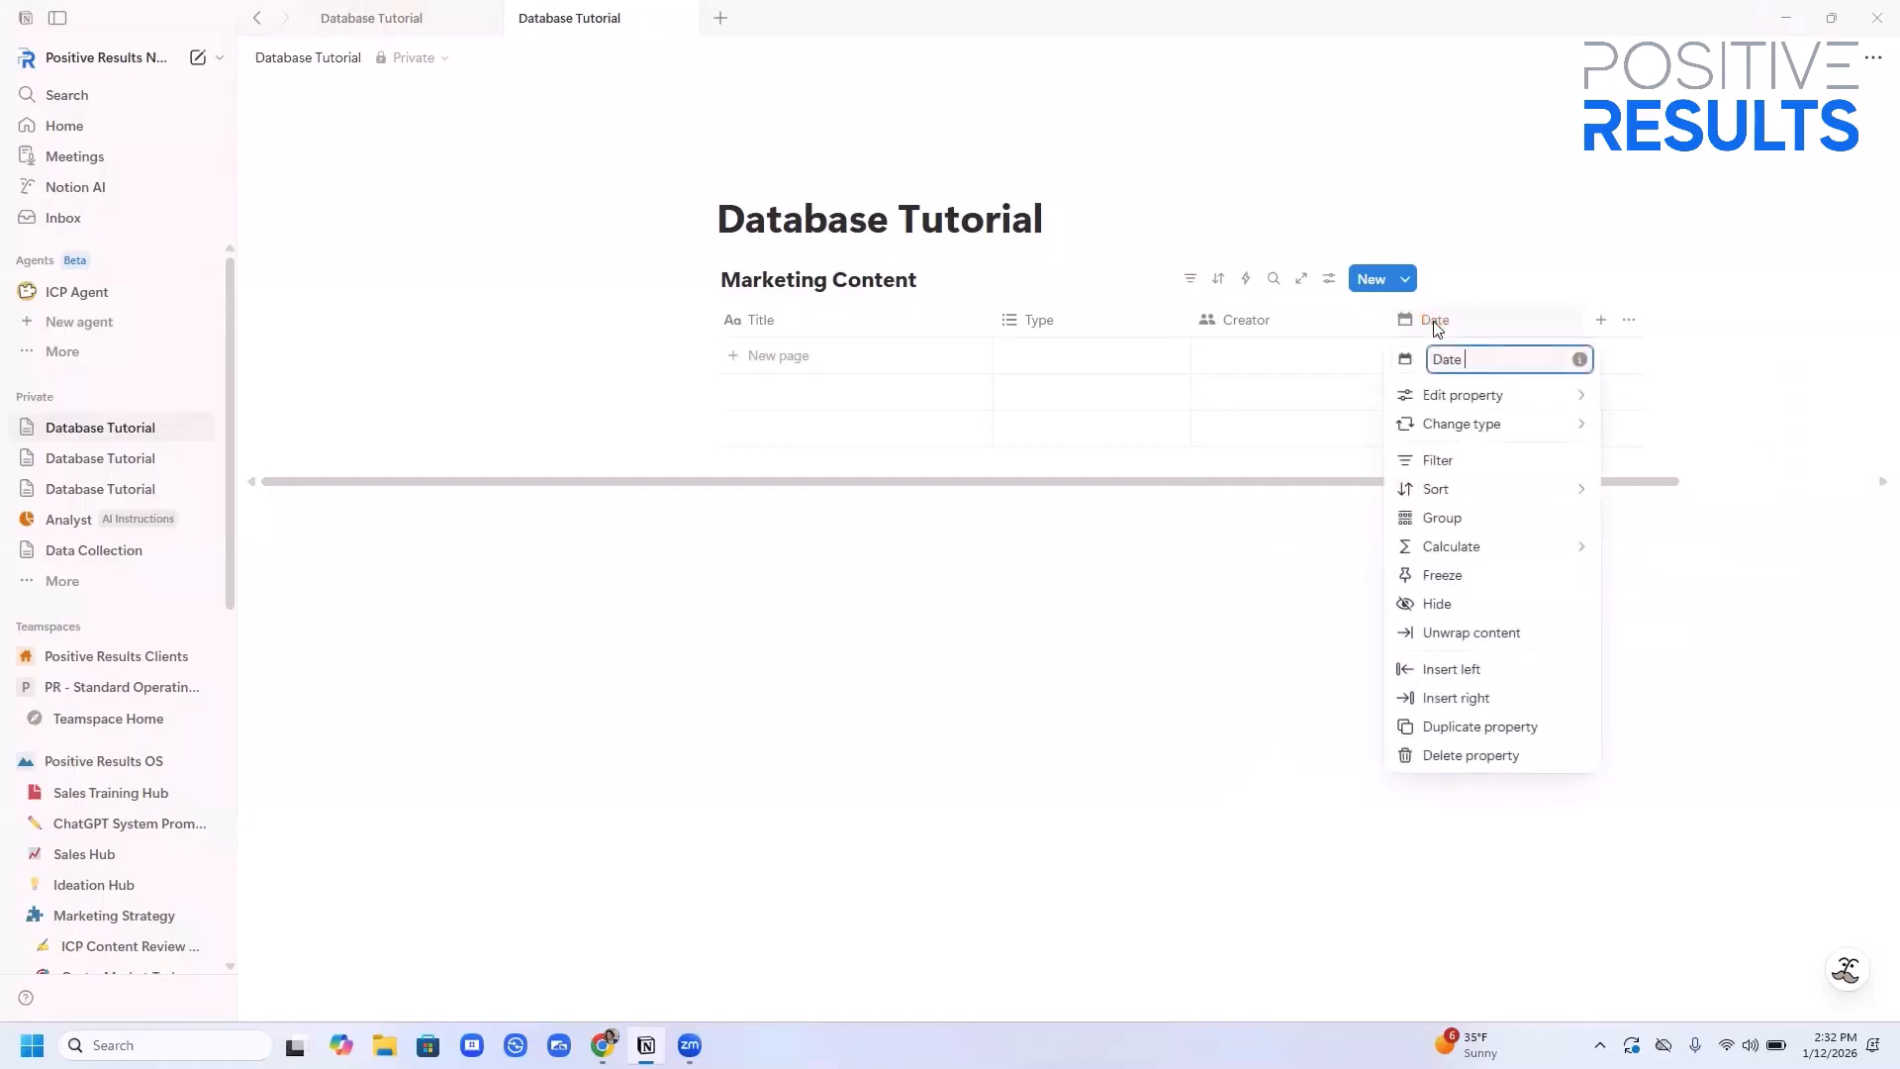
{"action": "type", "text": "Created"}
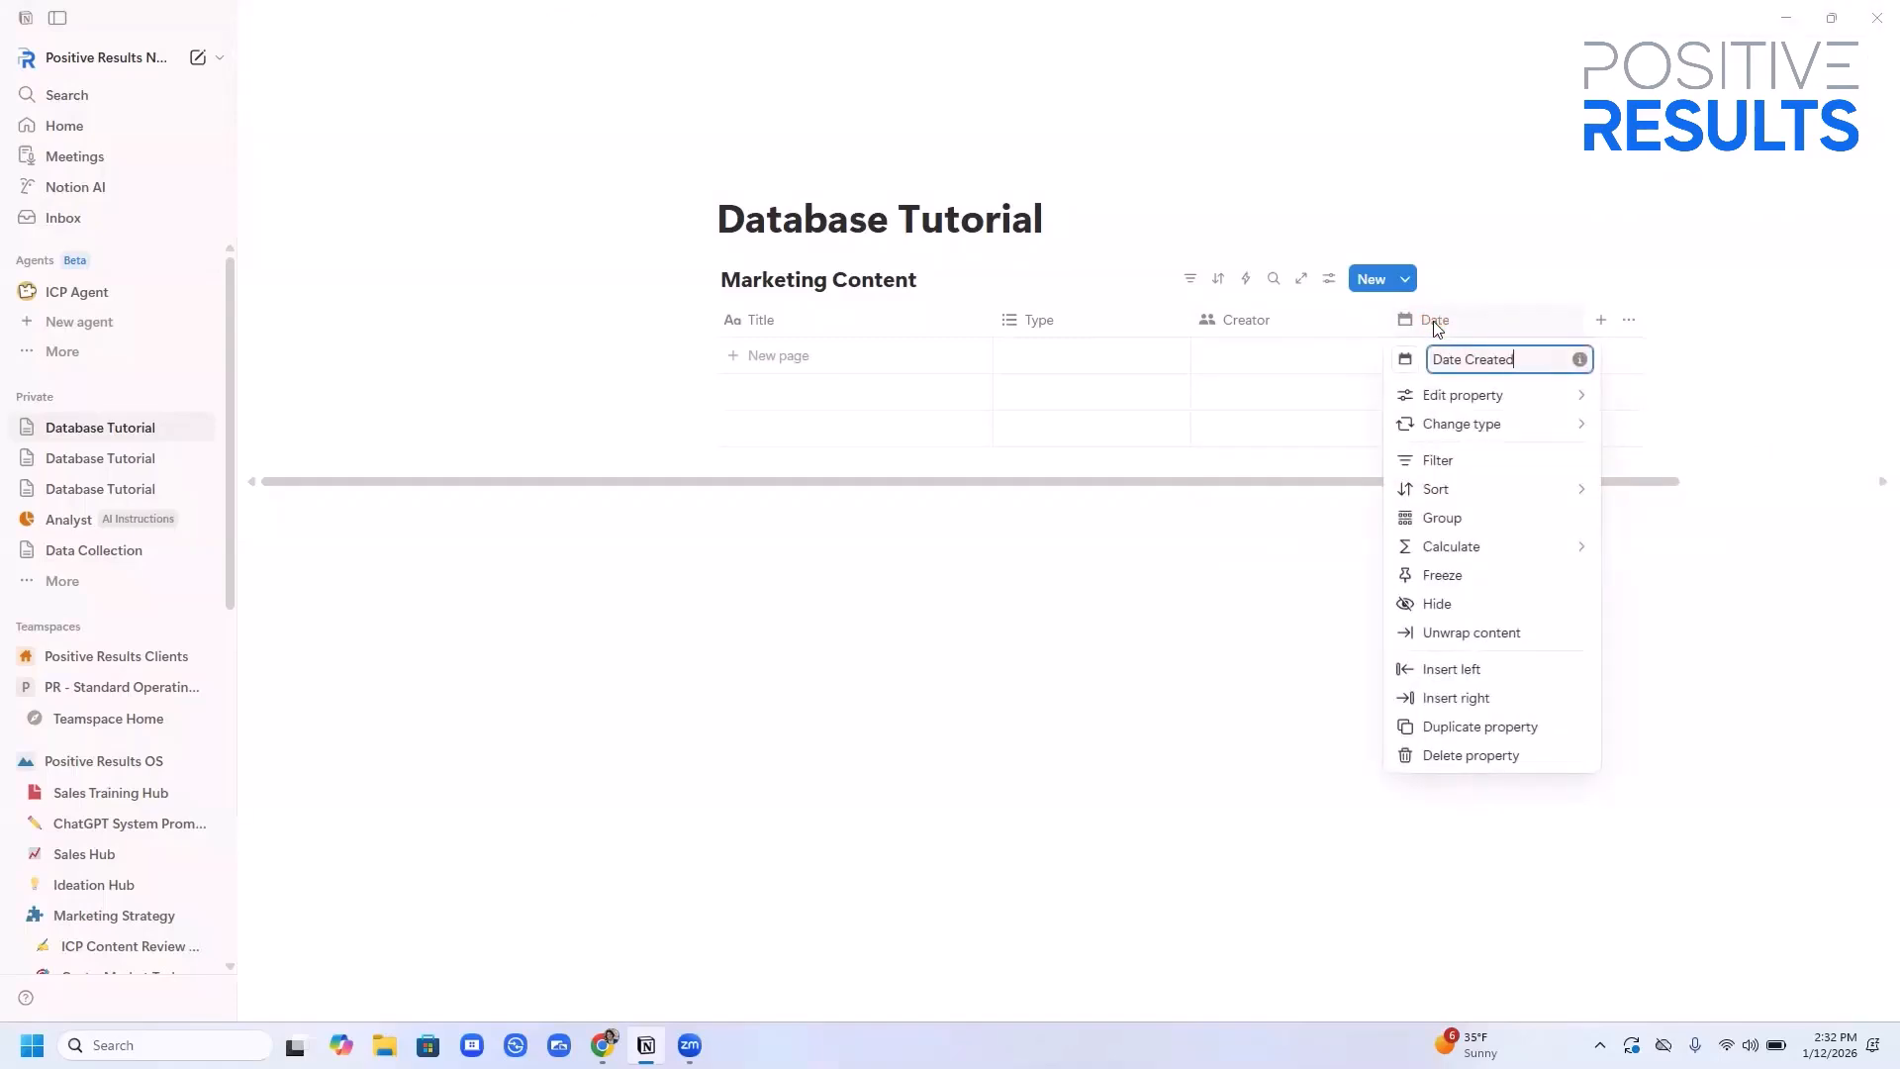
{"action": "left_click", "coordinate": [1602, 322]}
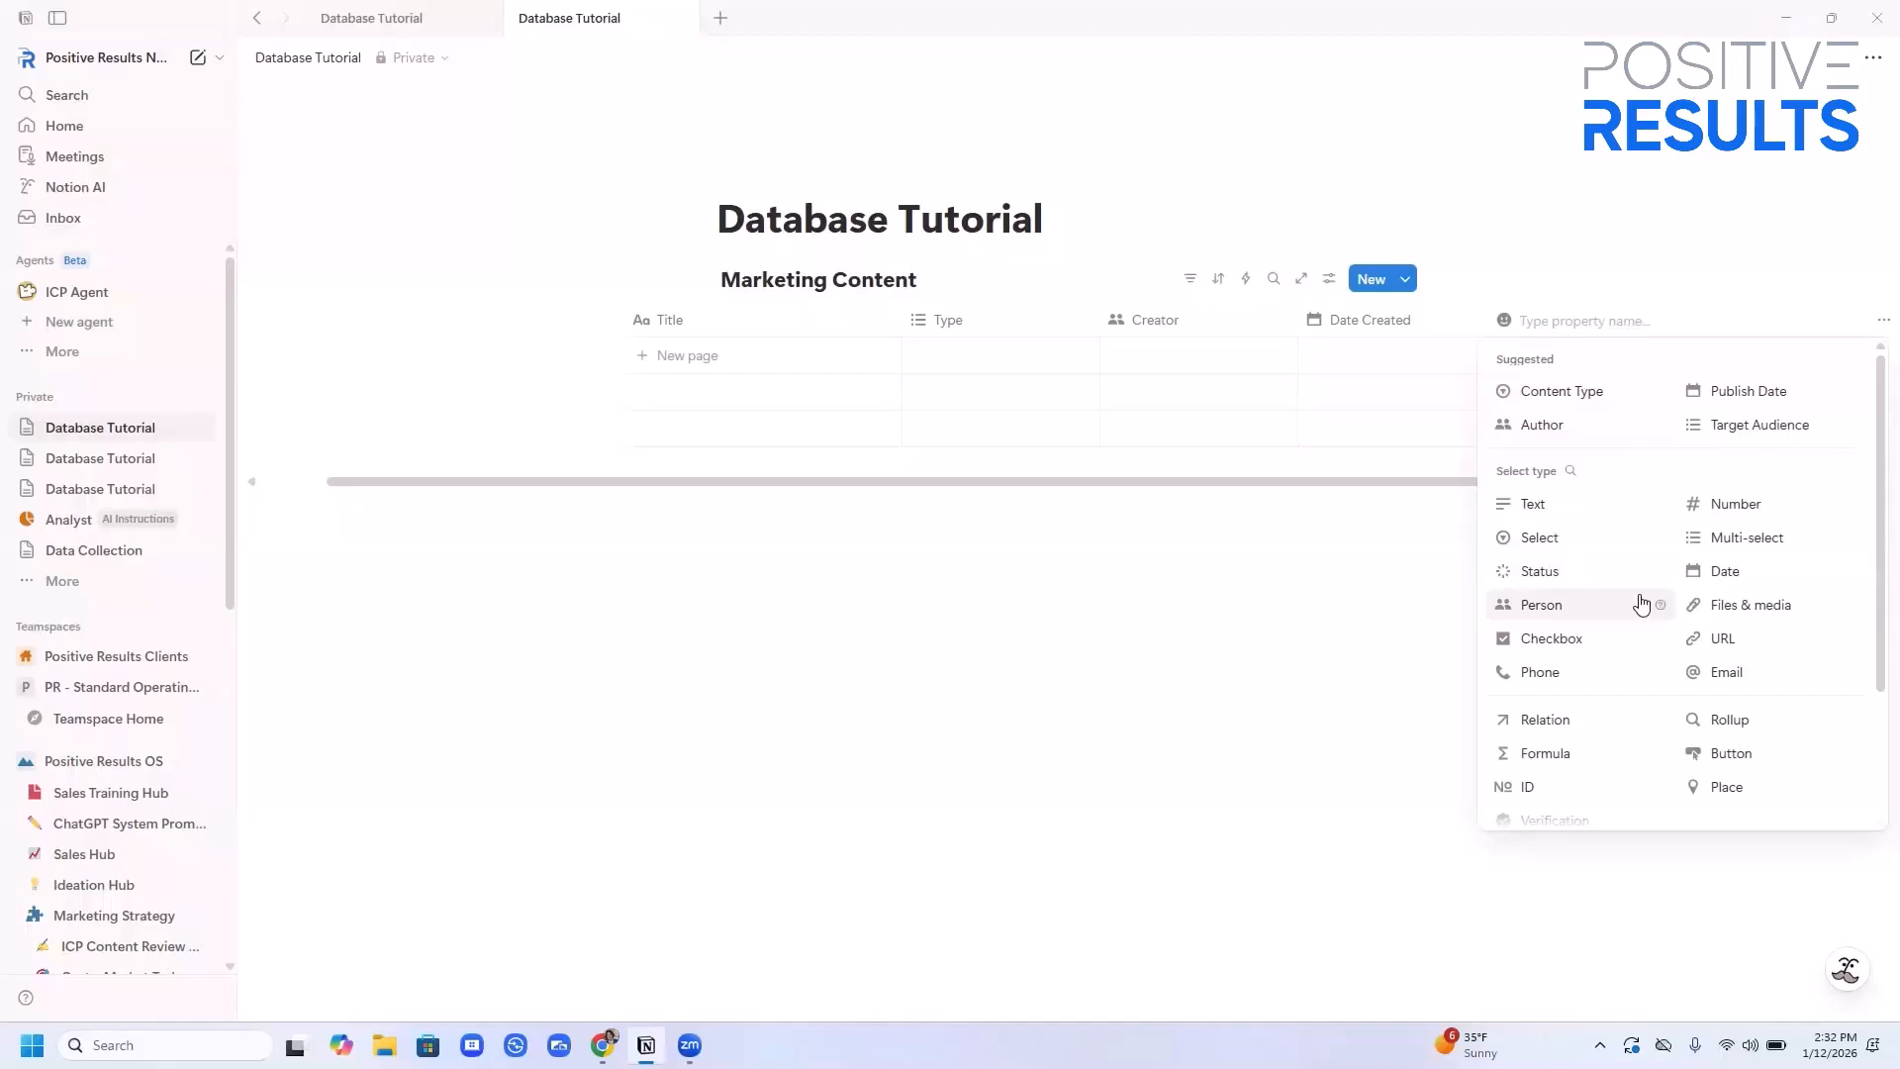
{"action": "left_click", "coordinate": [1584, 573]}
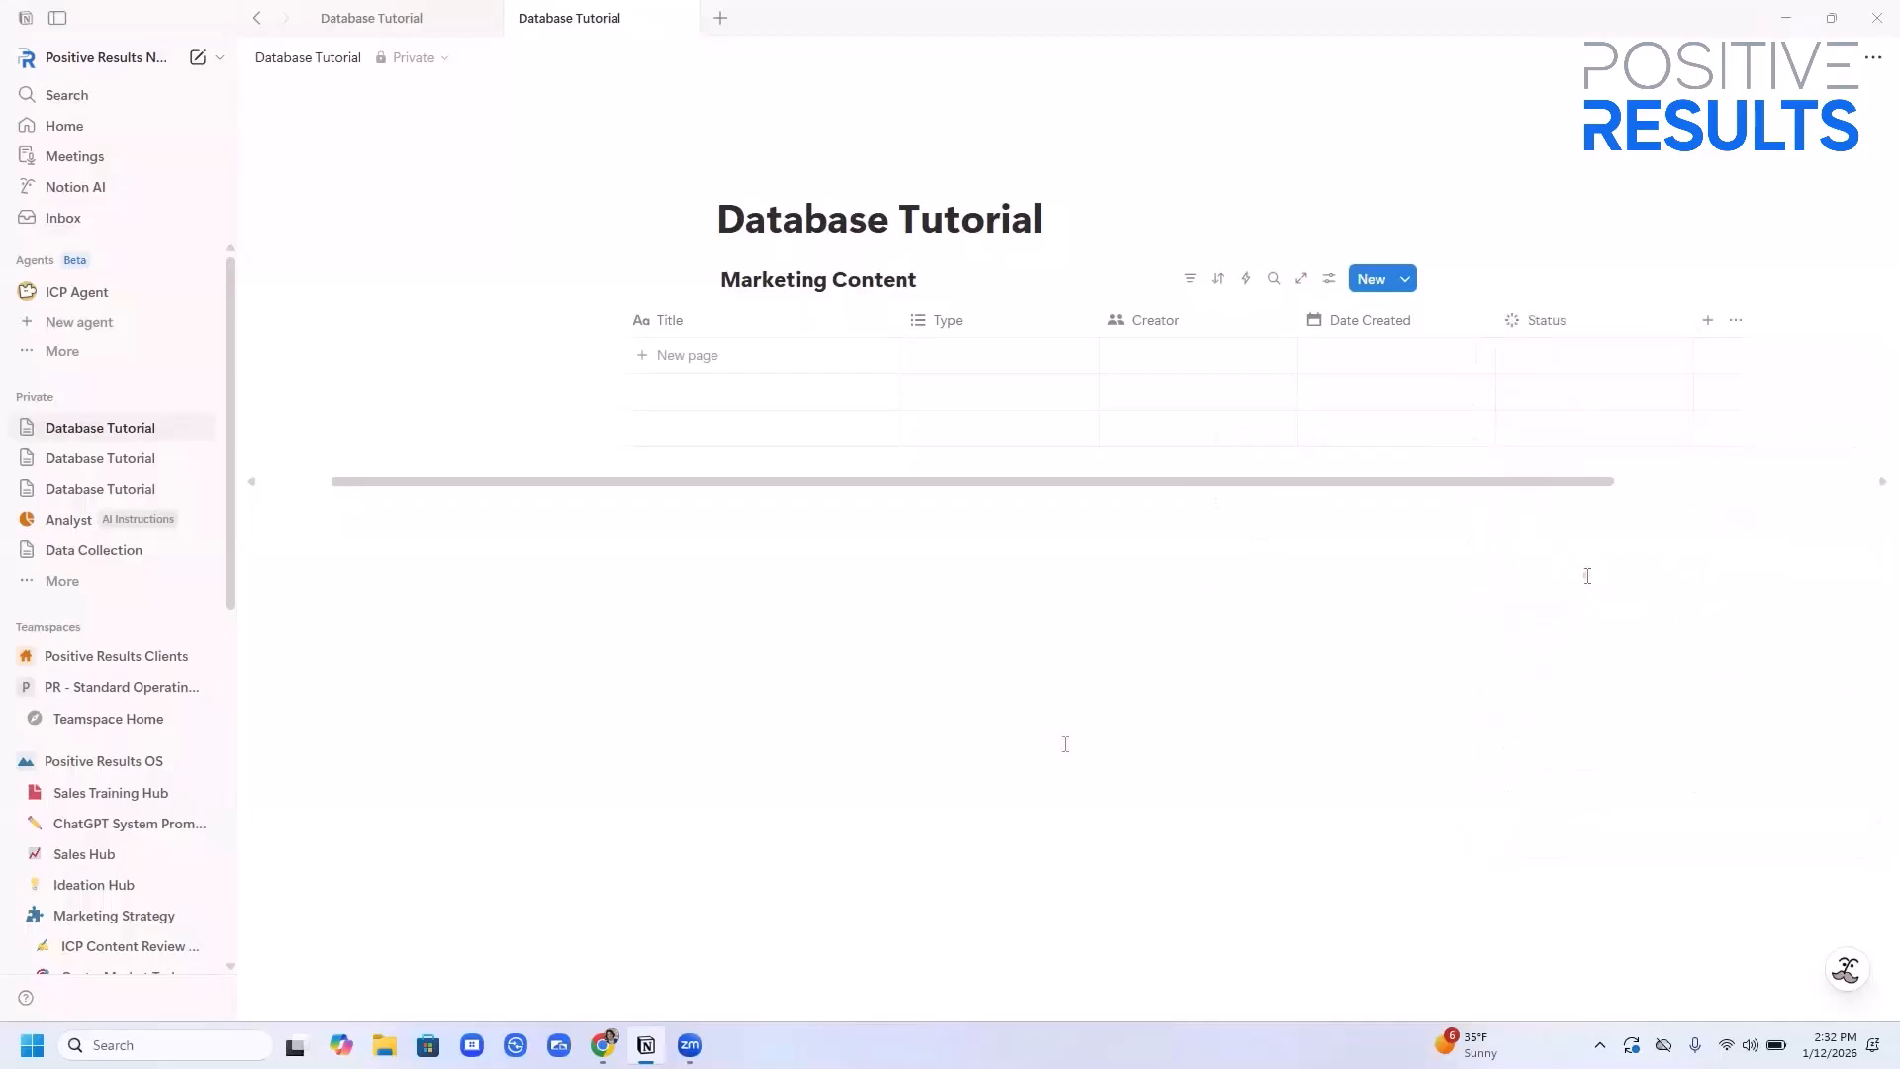
Add an entry titled Test with type Social Post, an assigned creator and the date January 12, 2026
{"action": "left_click", "coordinate": [683, 358]}
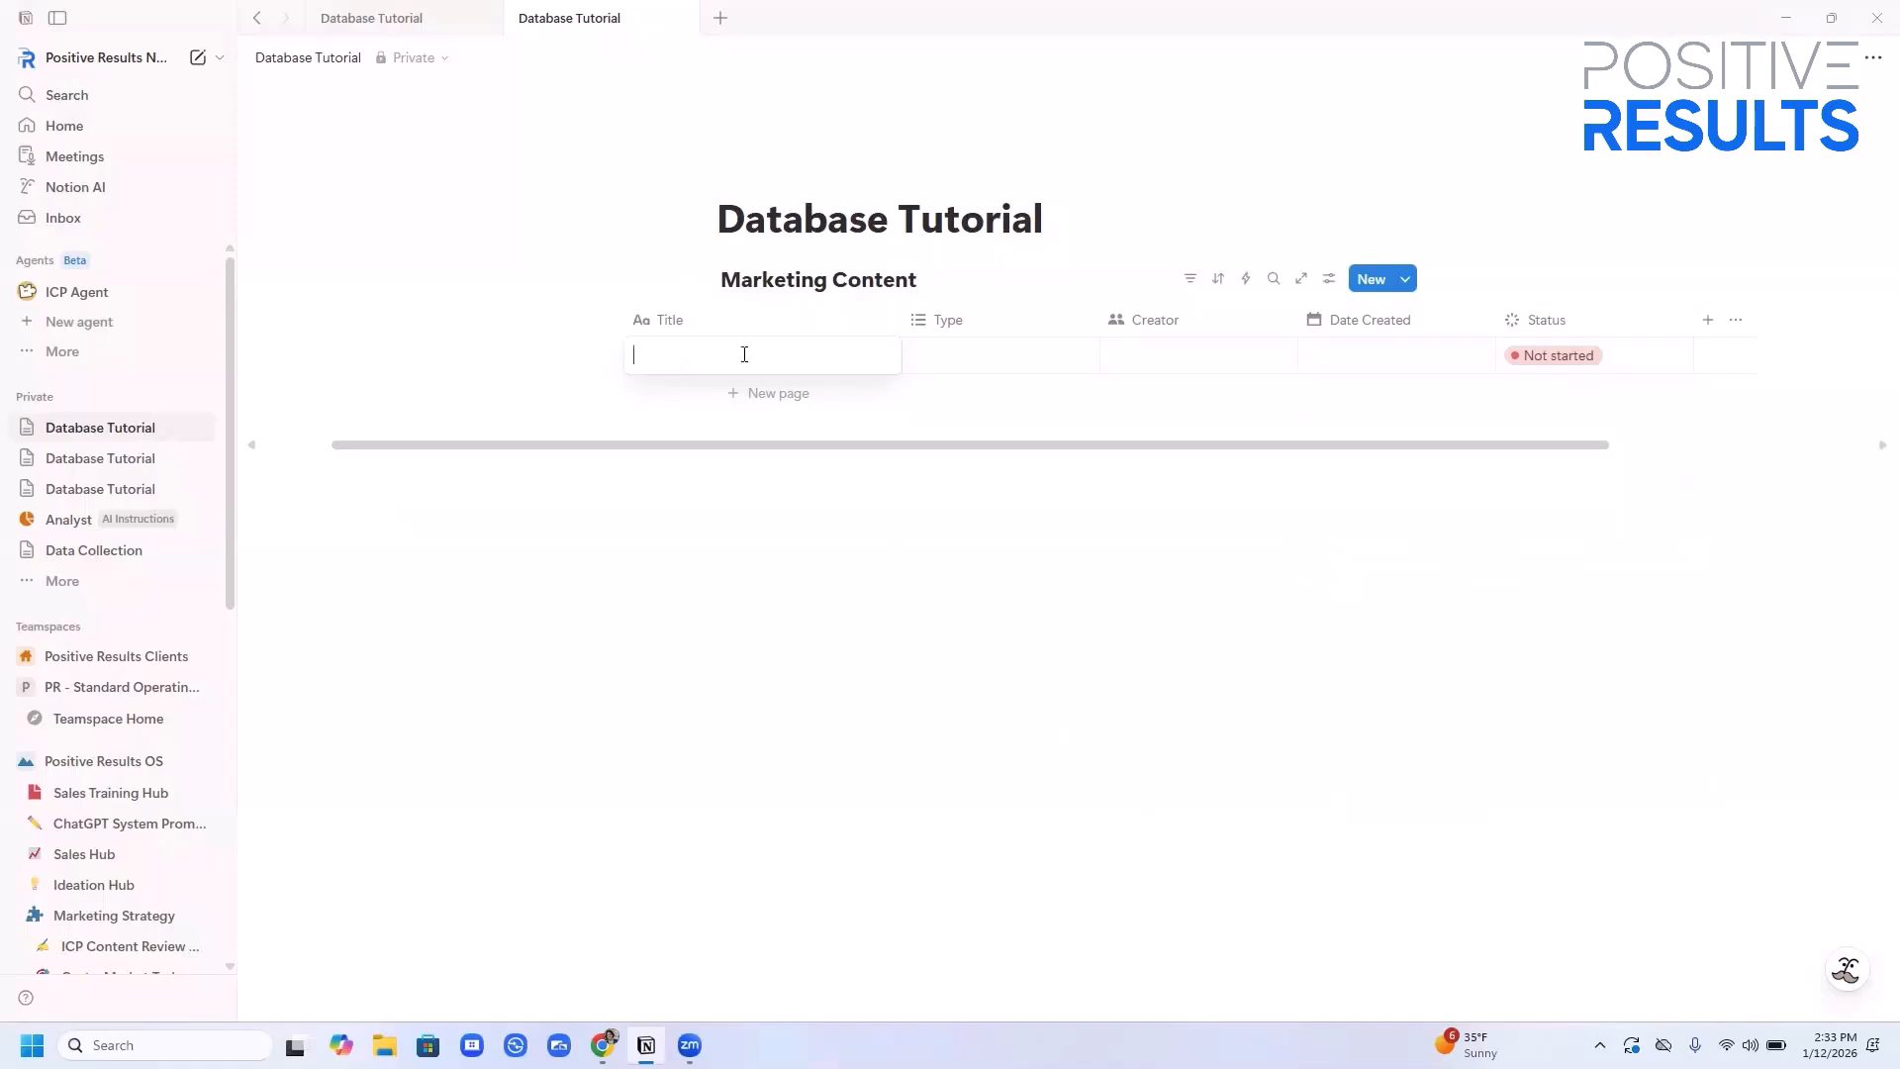
{"action": "type", "text": "Test"}
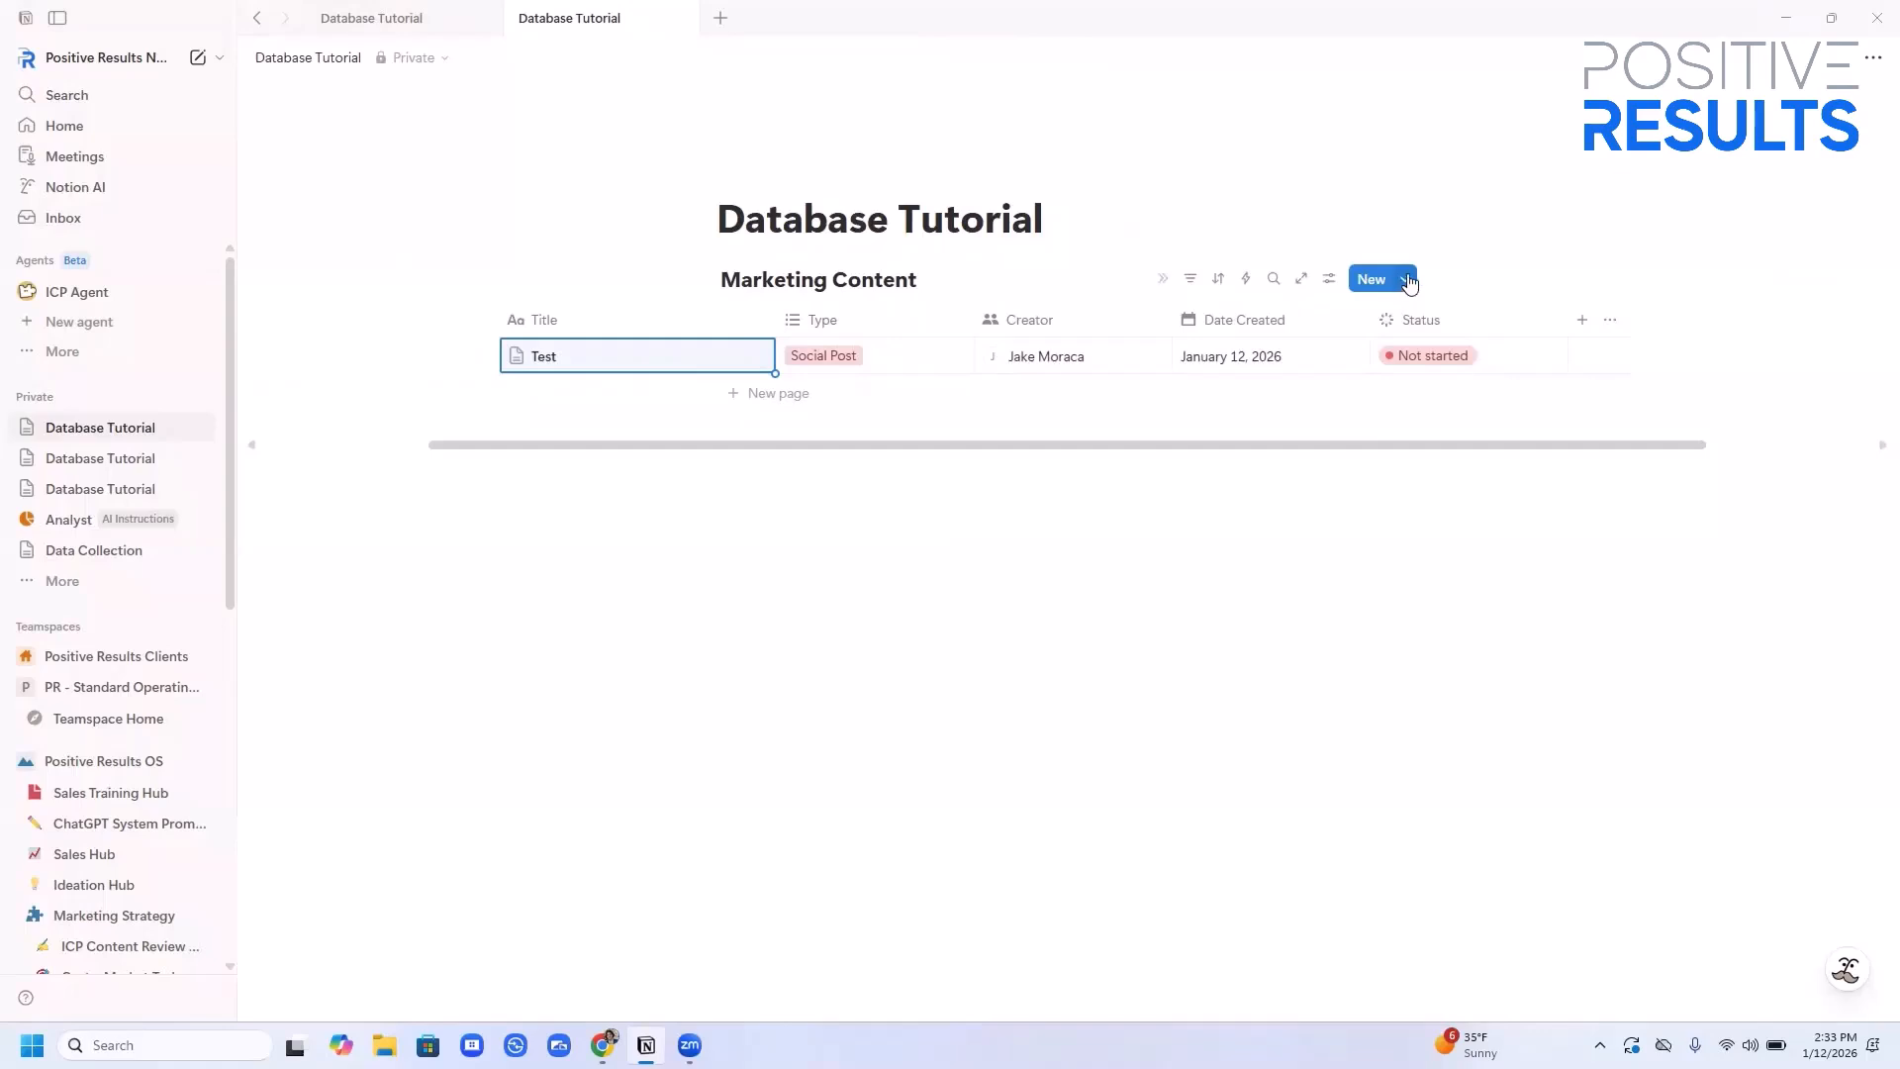
Create a new page template for the Marketing Content database titled Social Post Template
{"action": "left_click", "coordinate": [1407, 280]}
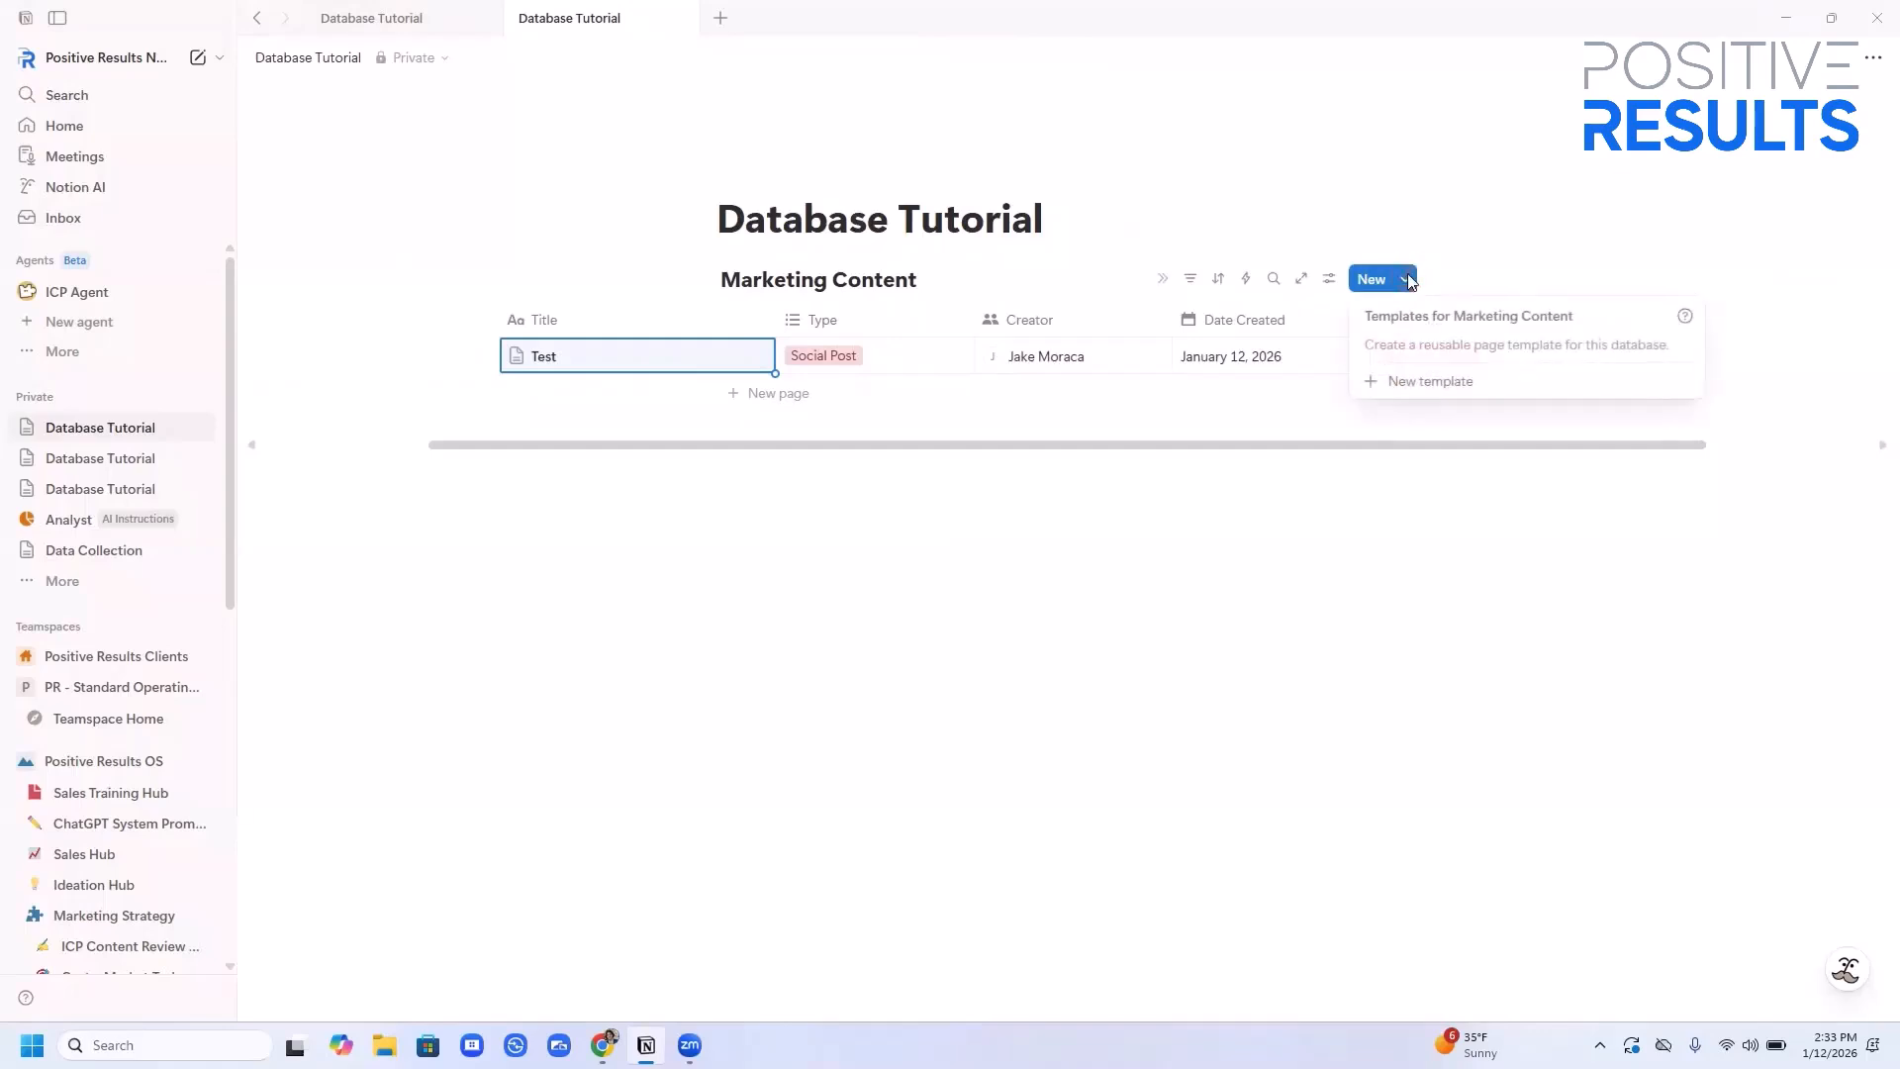
{"action": "left_click", "coordinate": [1422, 382]}
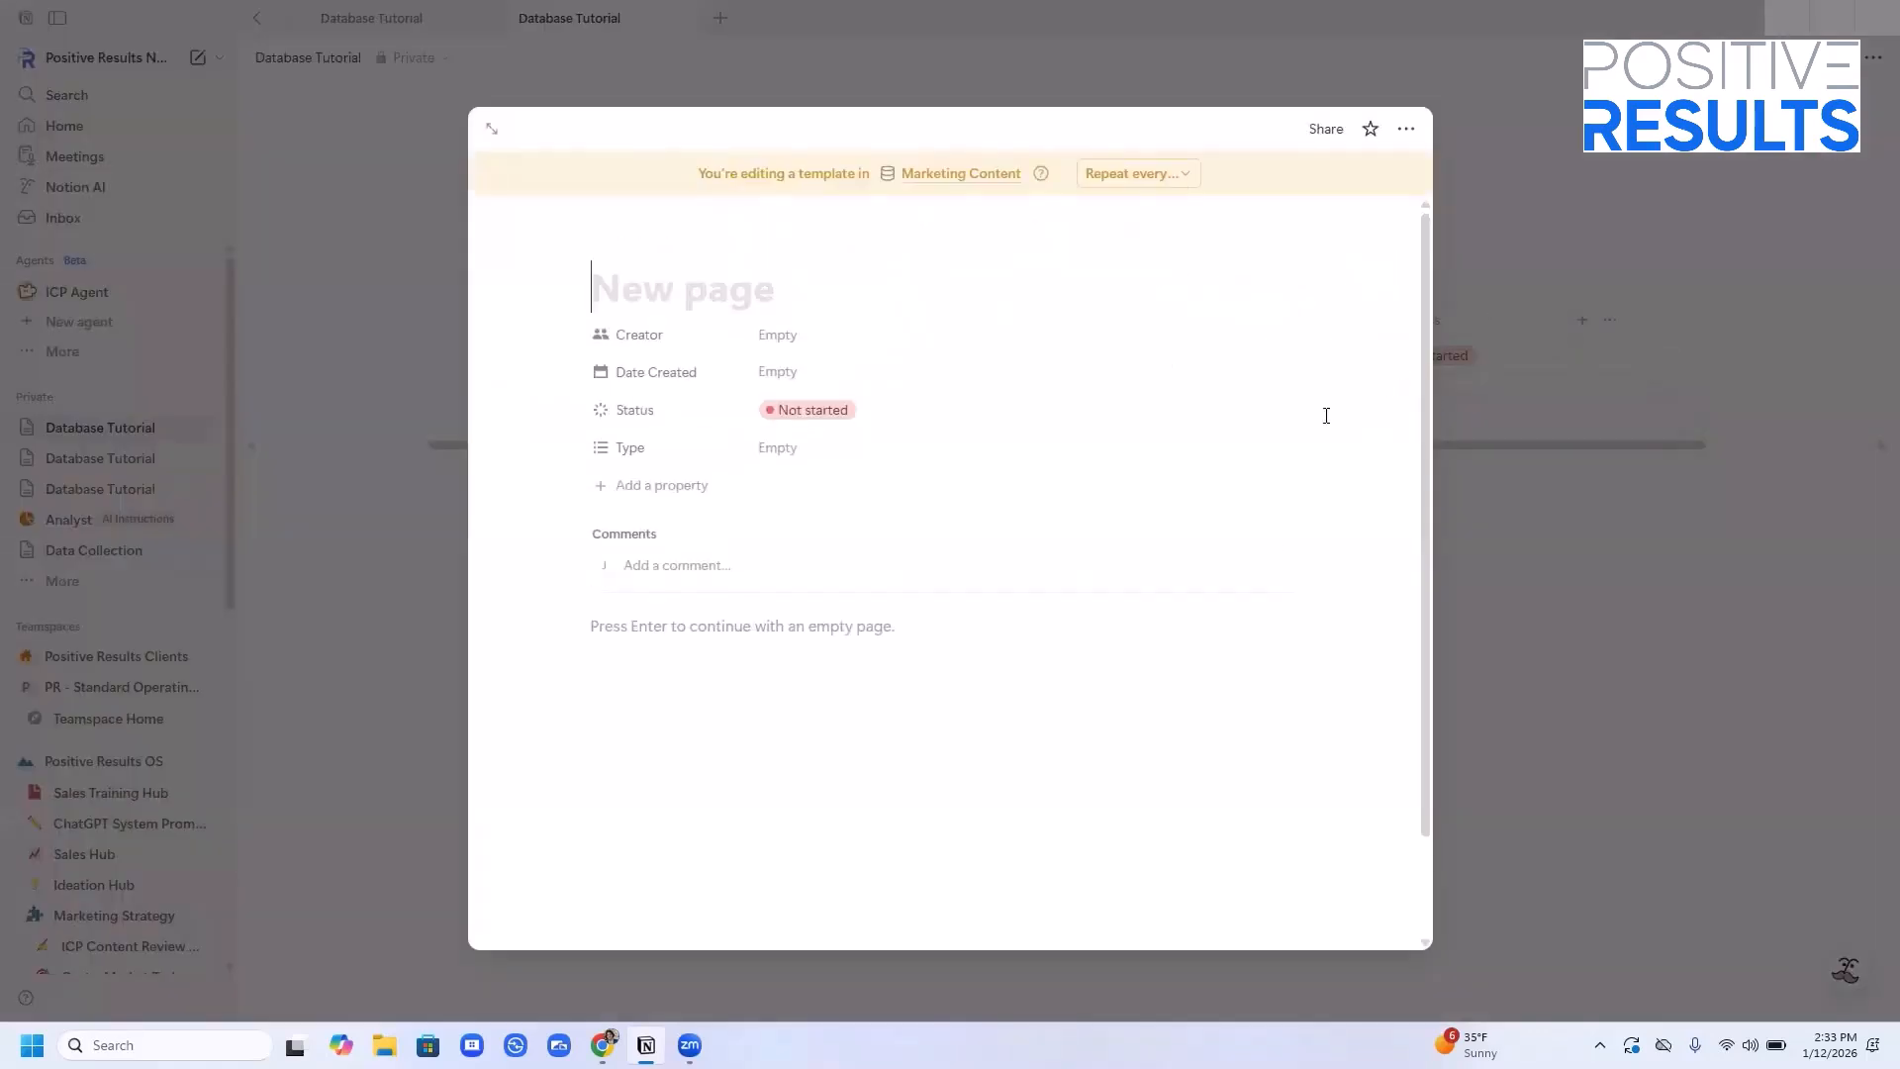
{"action": "type", "text": "Socia"}
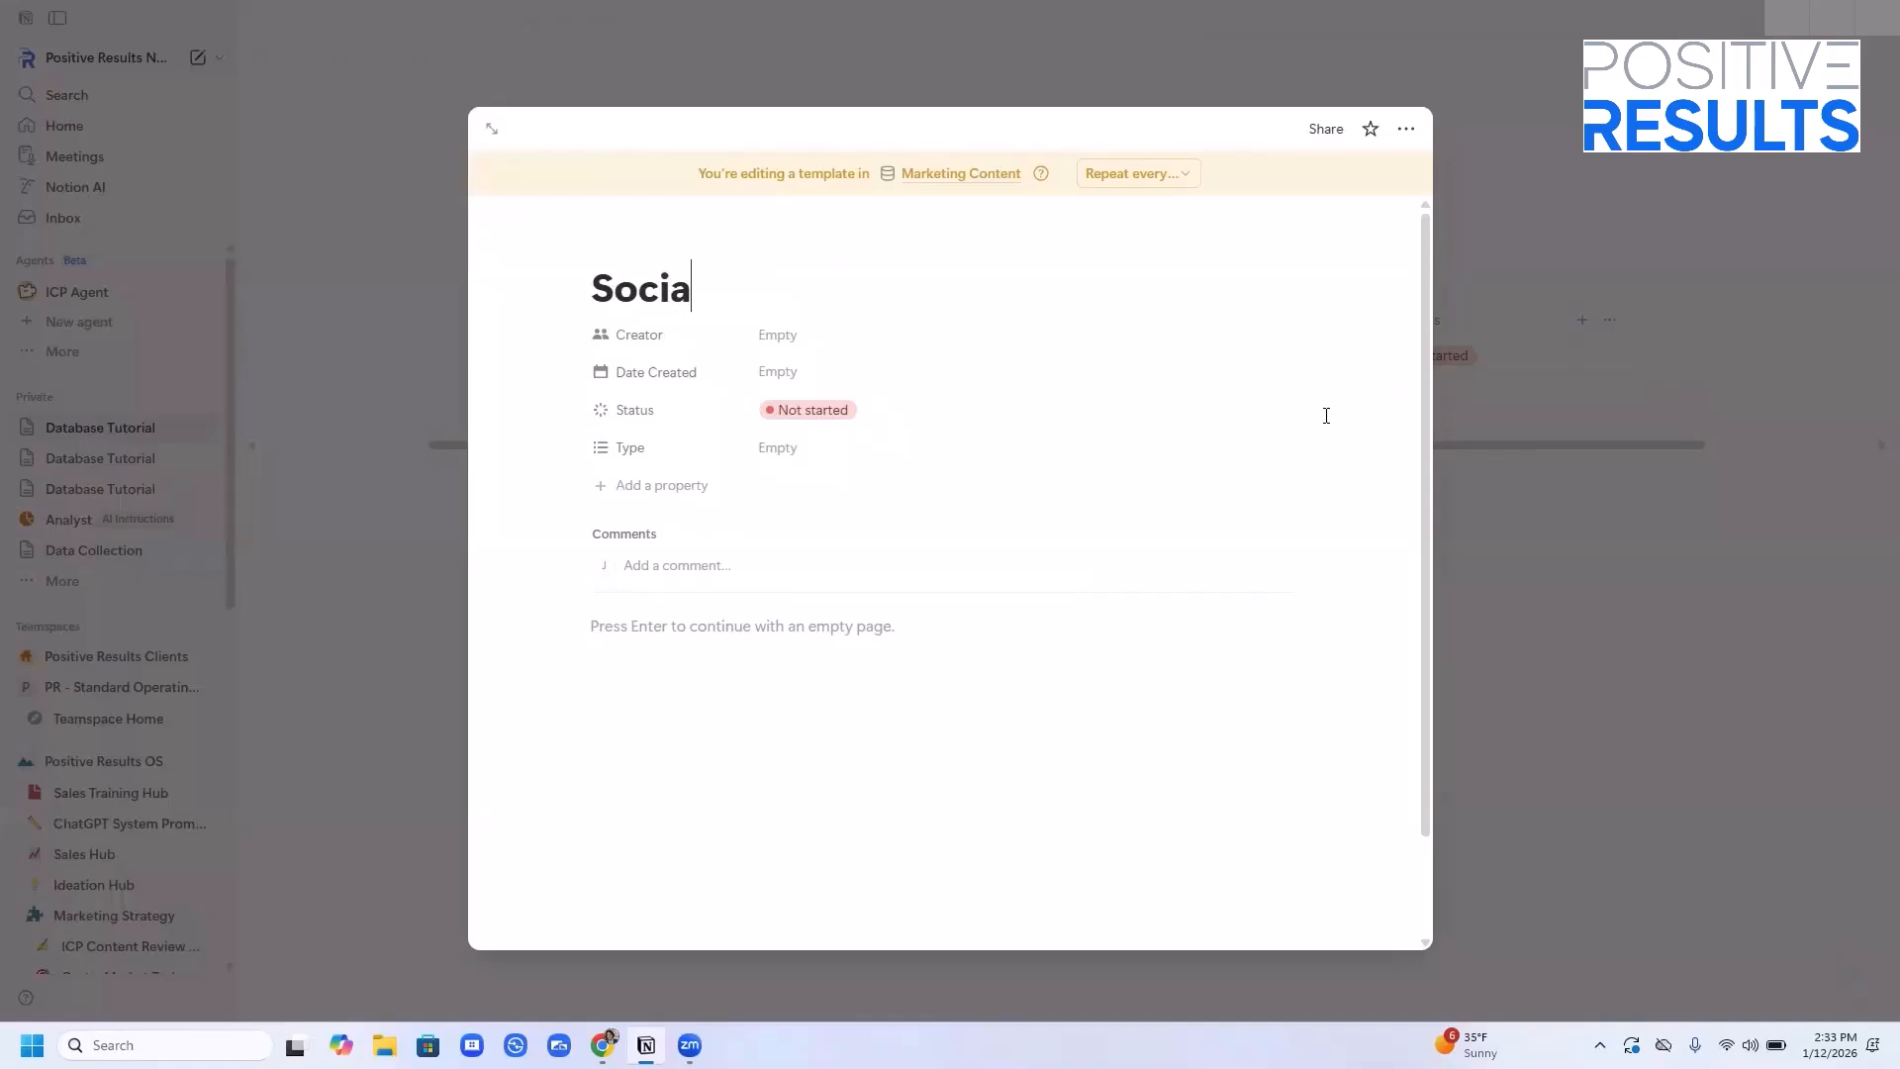
{"action": "type", "text": "l Post "}
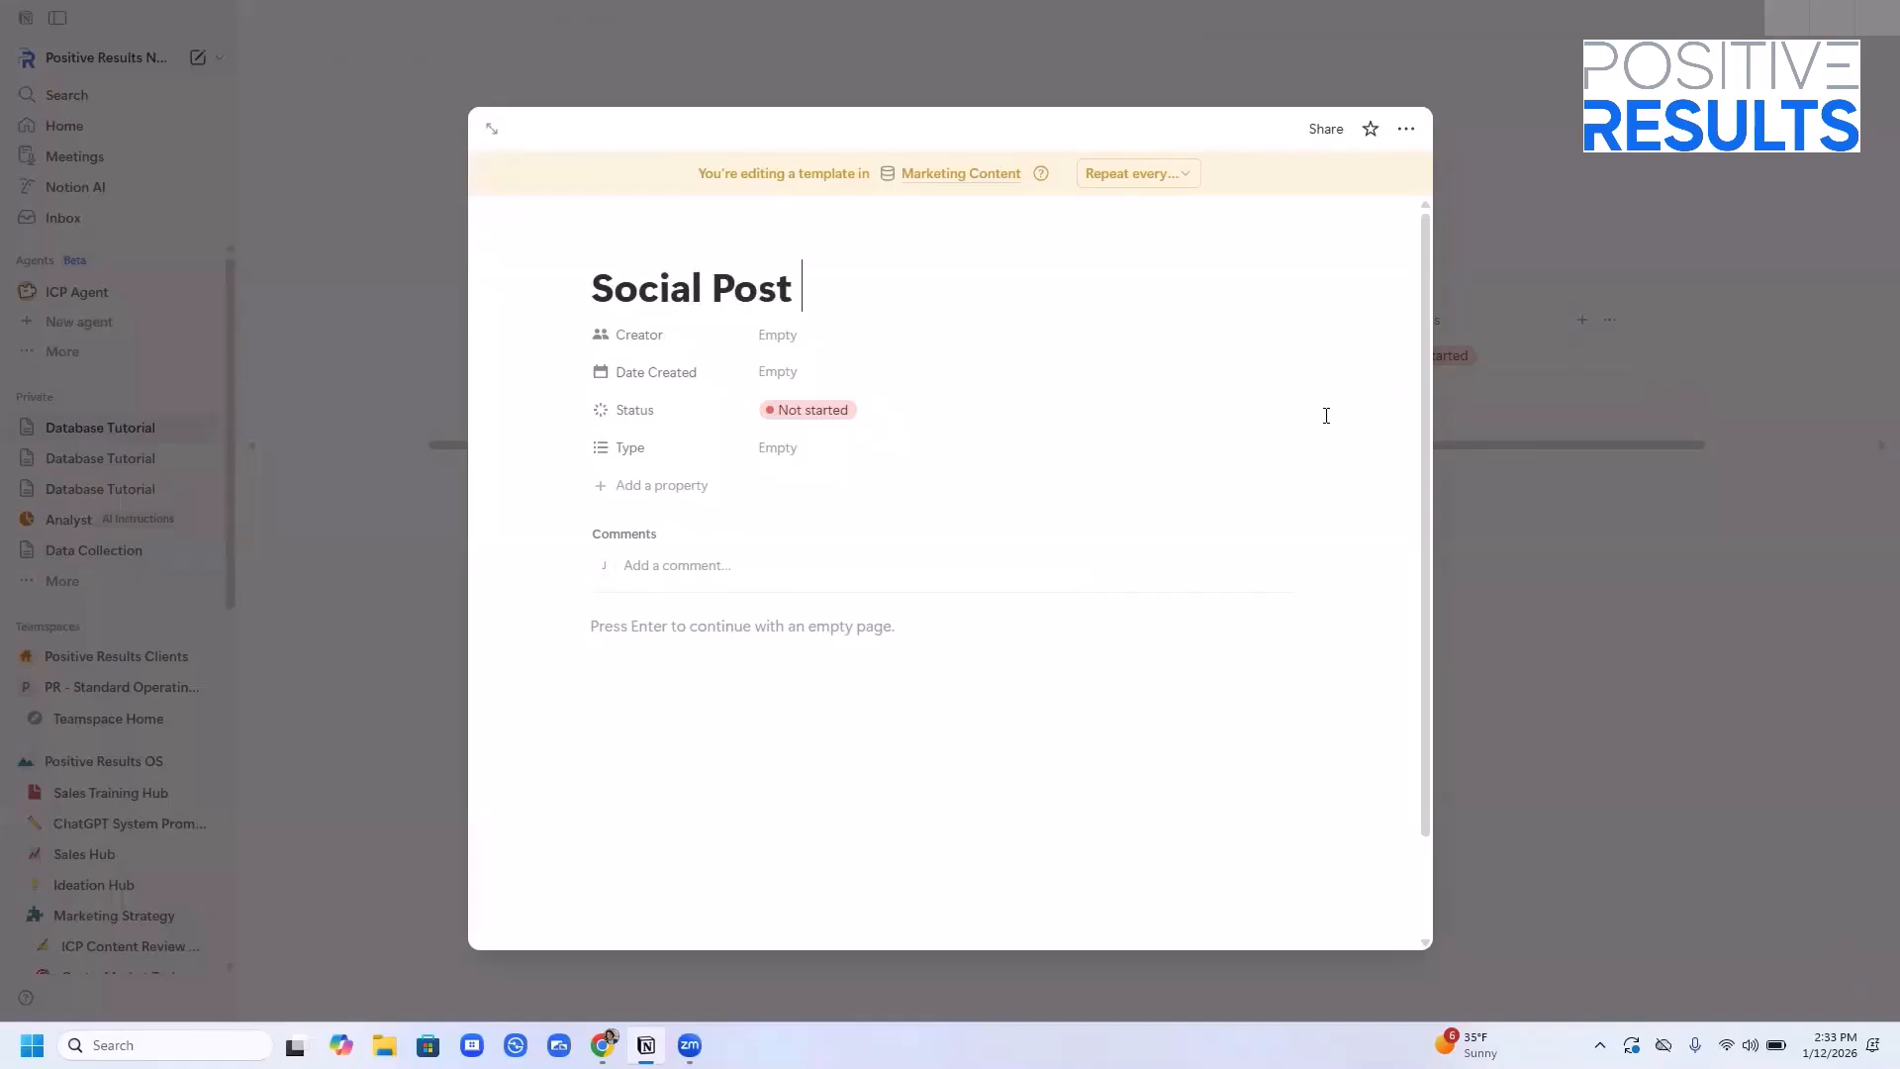
{"action": "type", "text": "Template"}
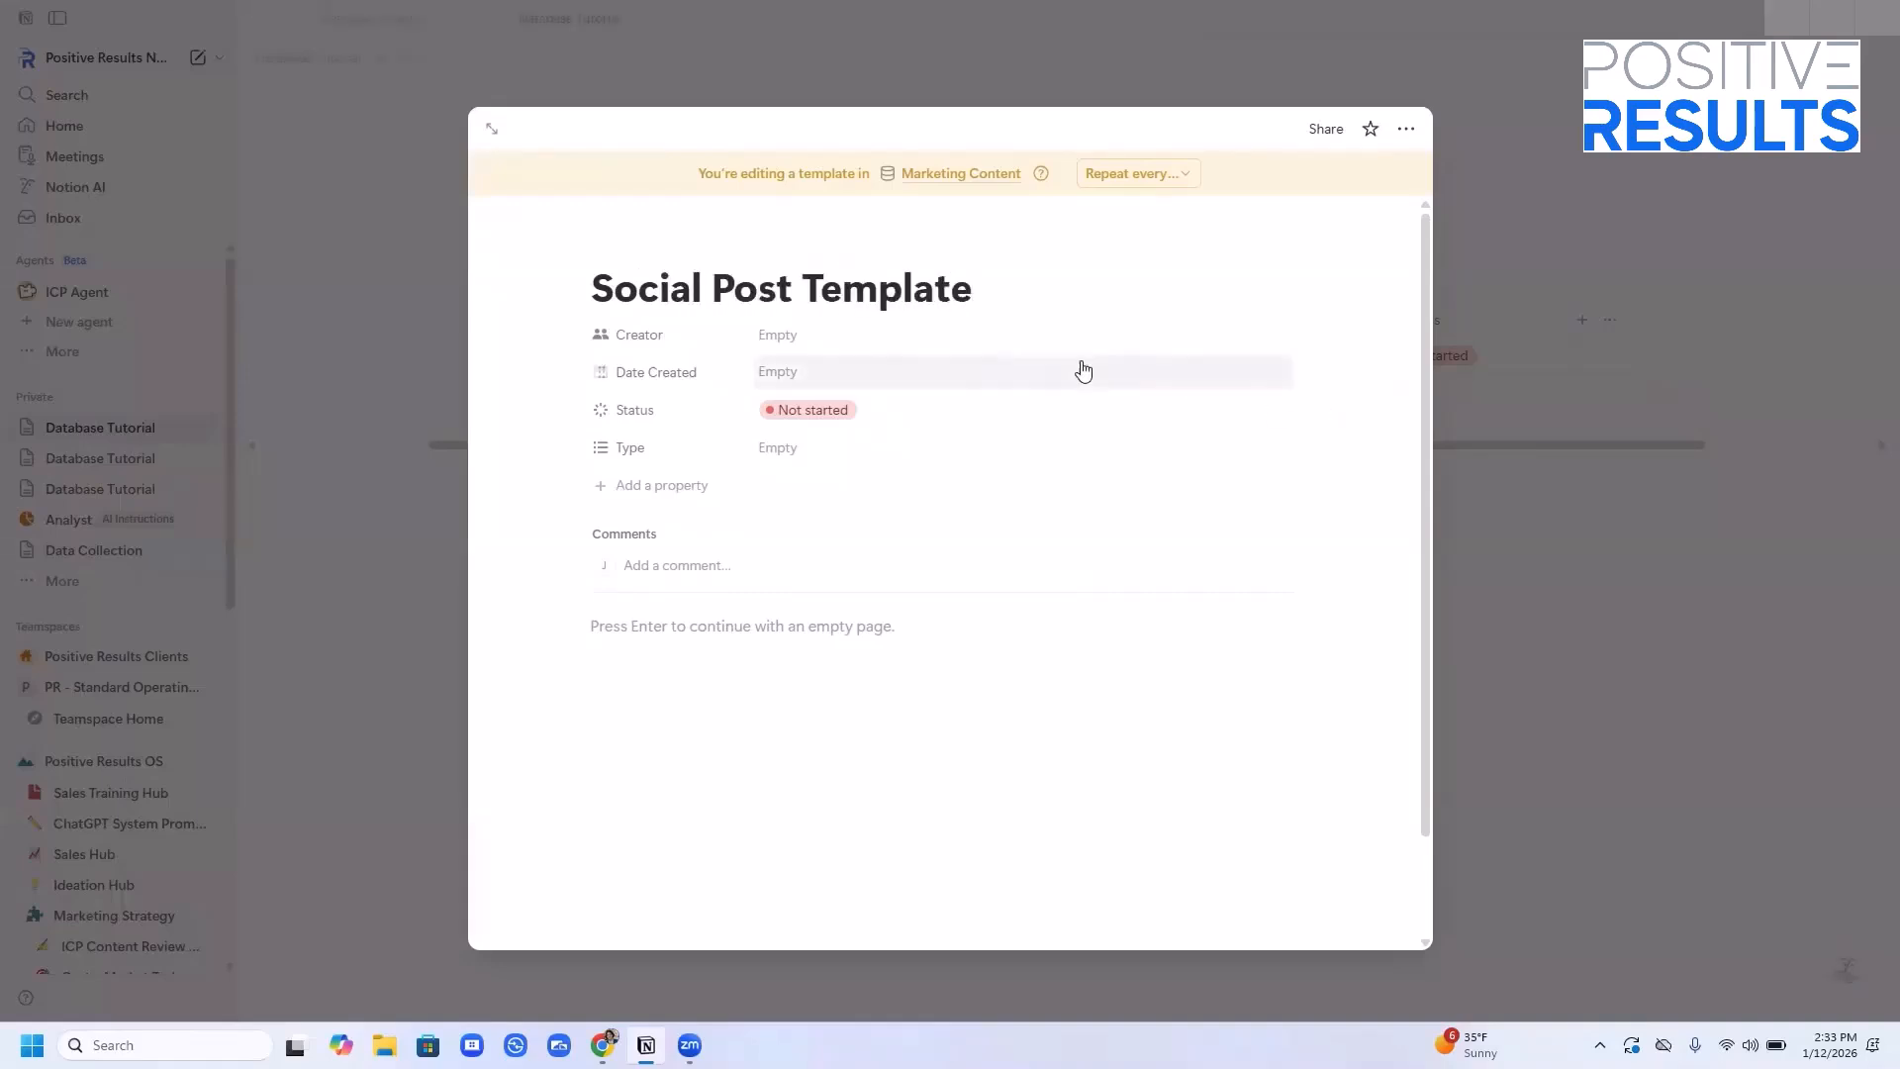
Set the template's Creator to Person who duplicated page and its Date Created to Today, the date when duplicated
{"action": "left_click", "coordinate": [891, 339]}
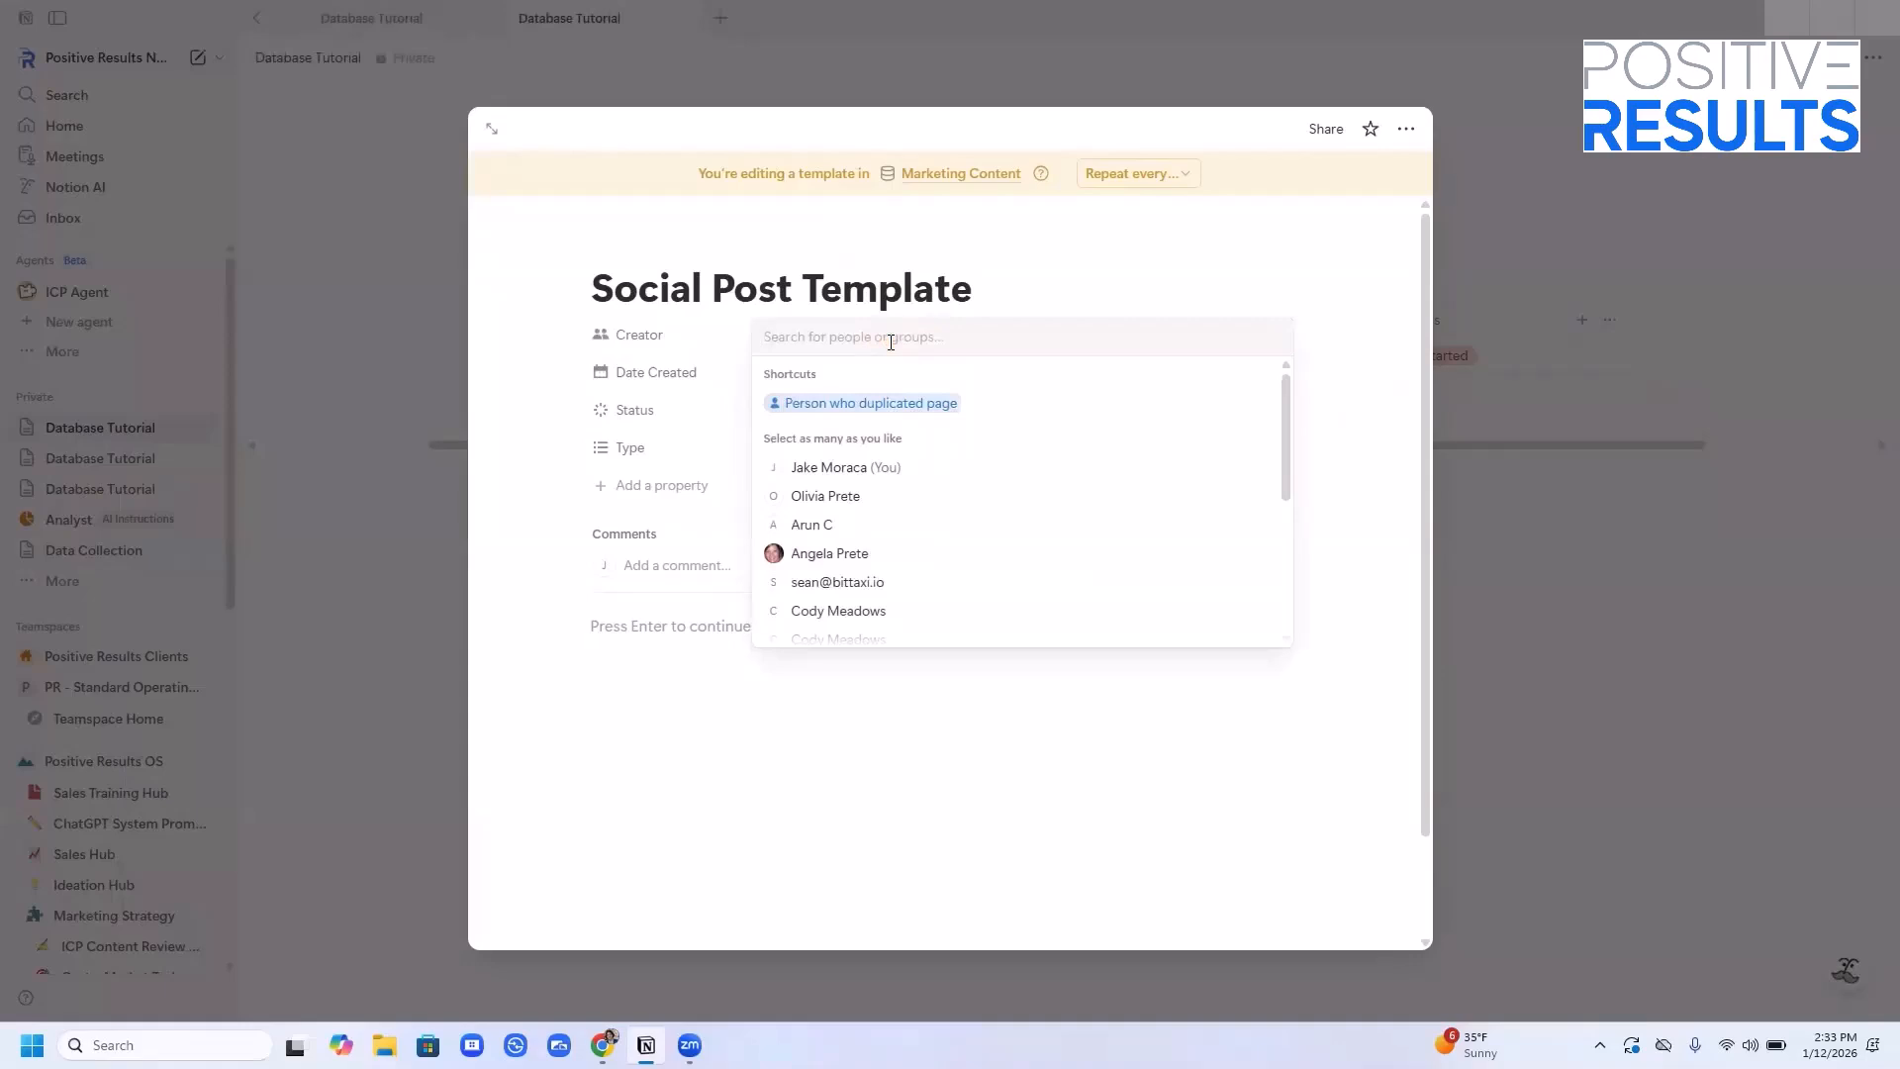
{"action": "left_click", "coordinate": [890, 405]}
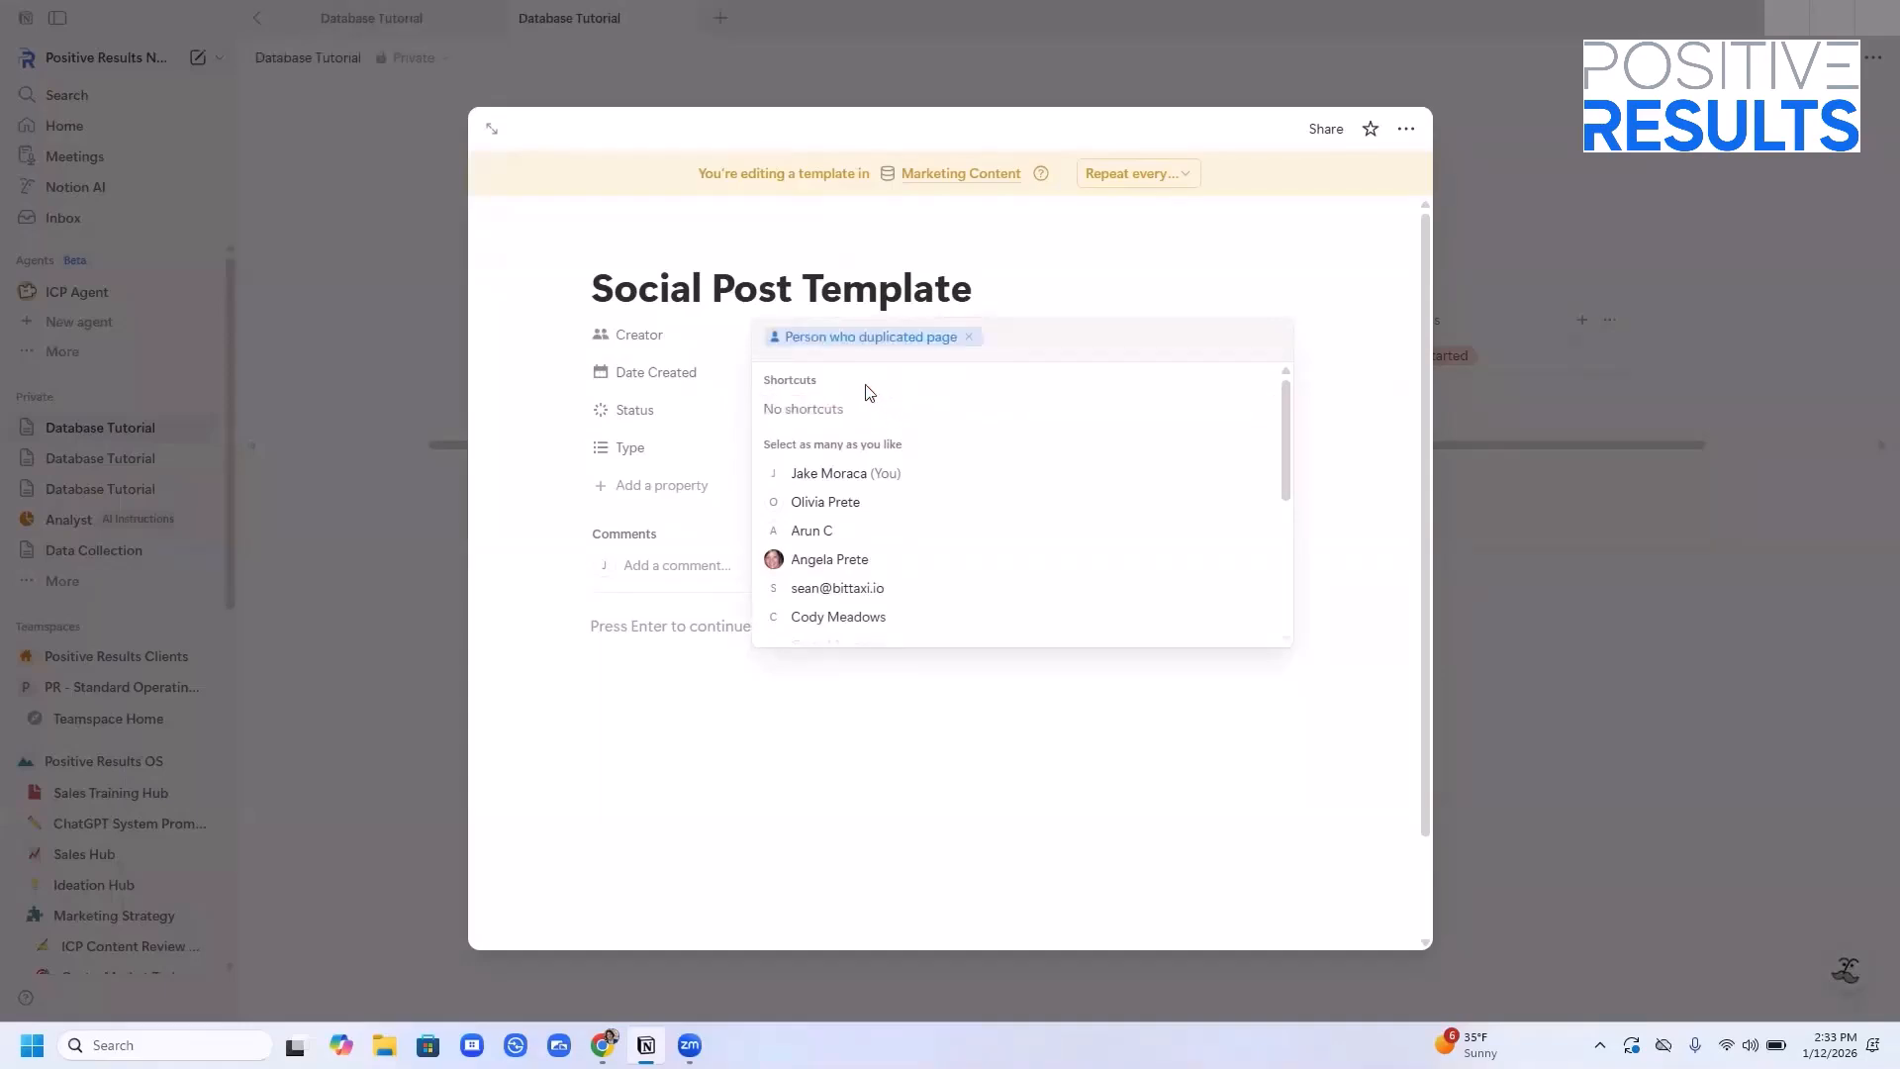
{"action": "left_click", "coordinate": [701, 376]}
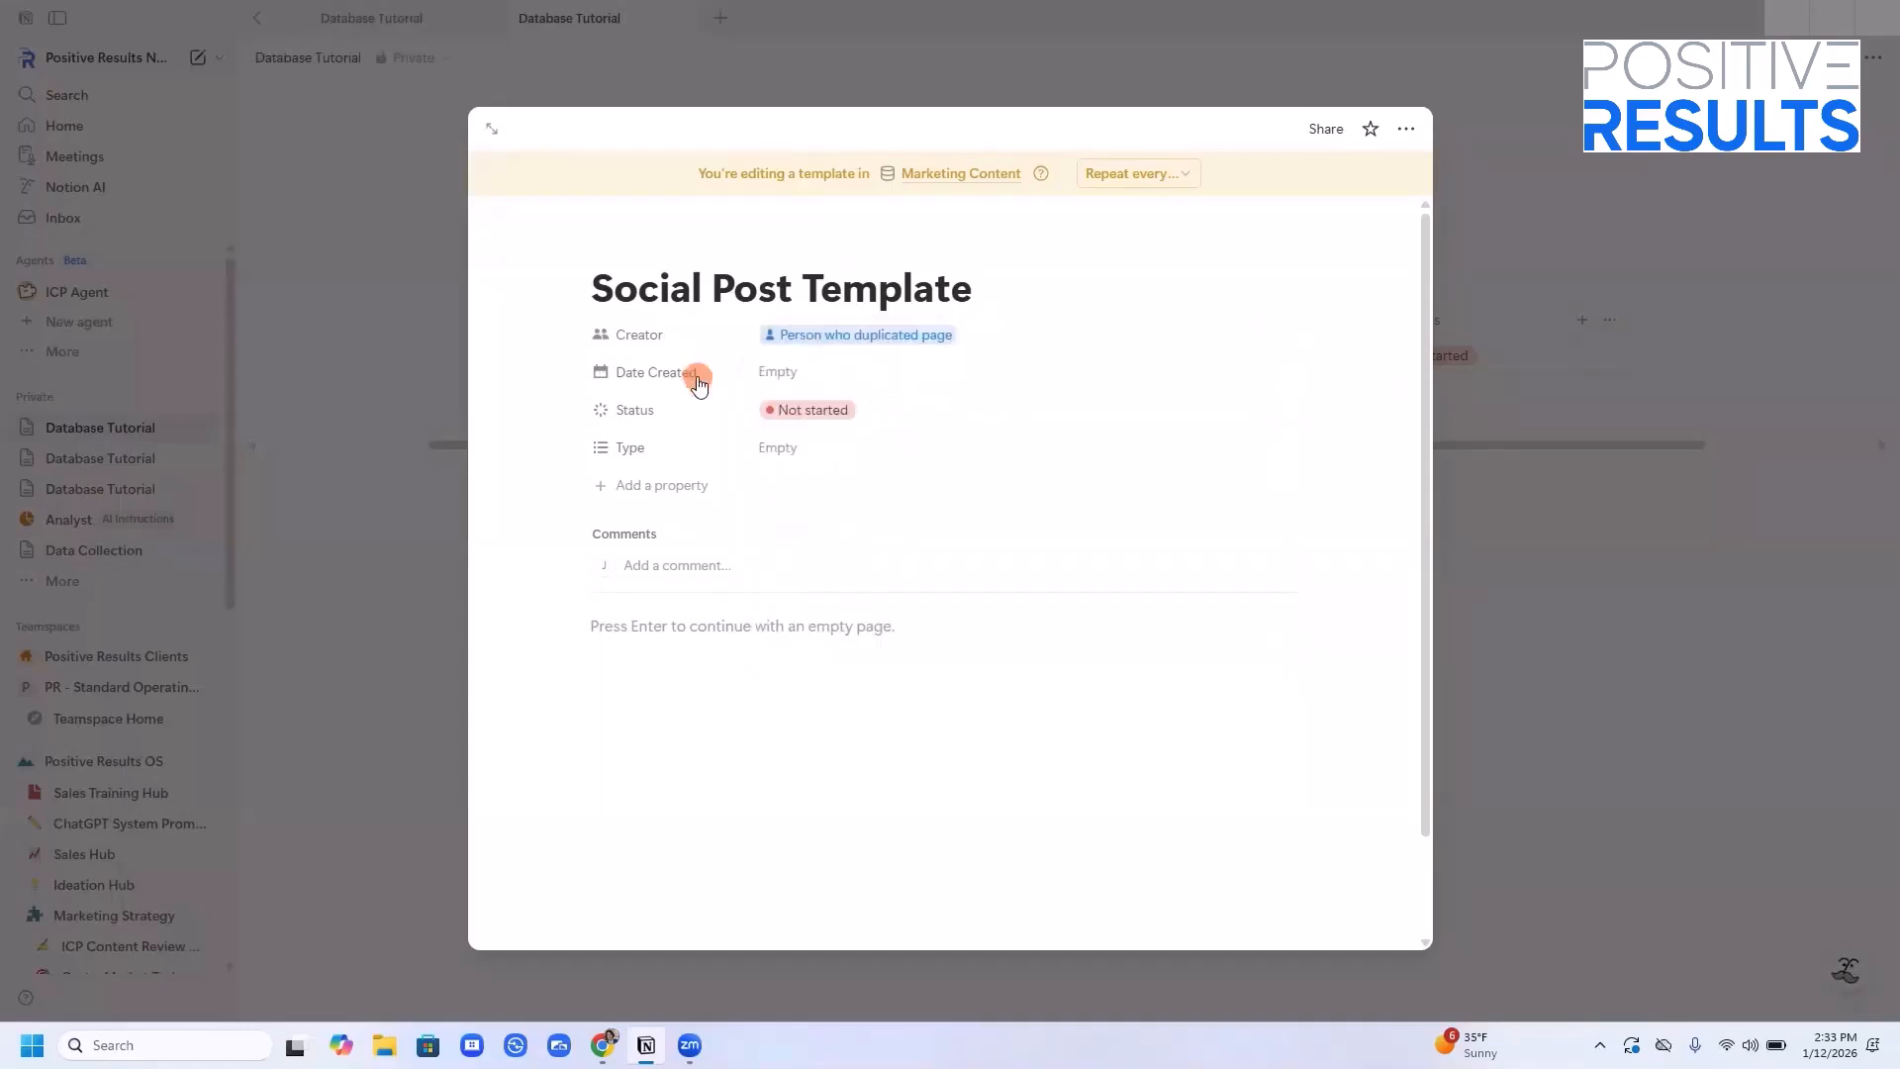
{"action": "left_click", "coordinate": [797, 381]}
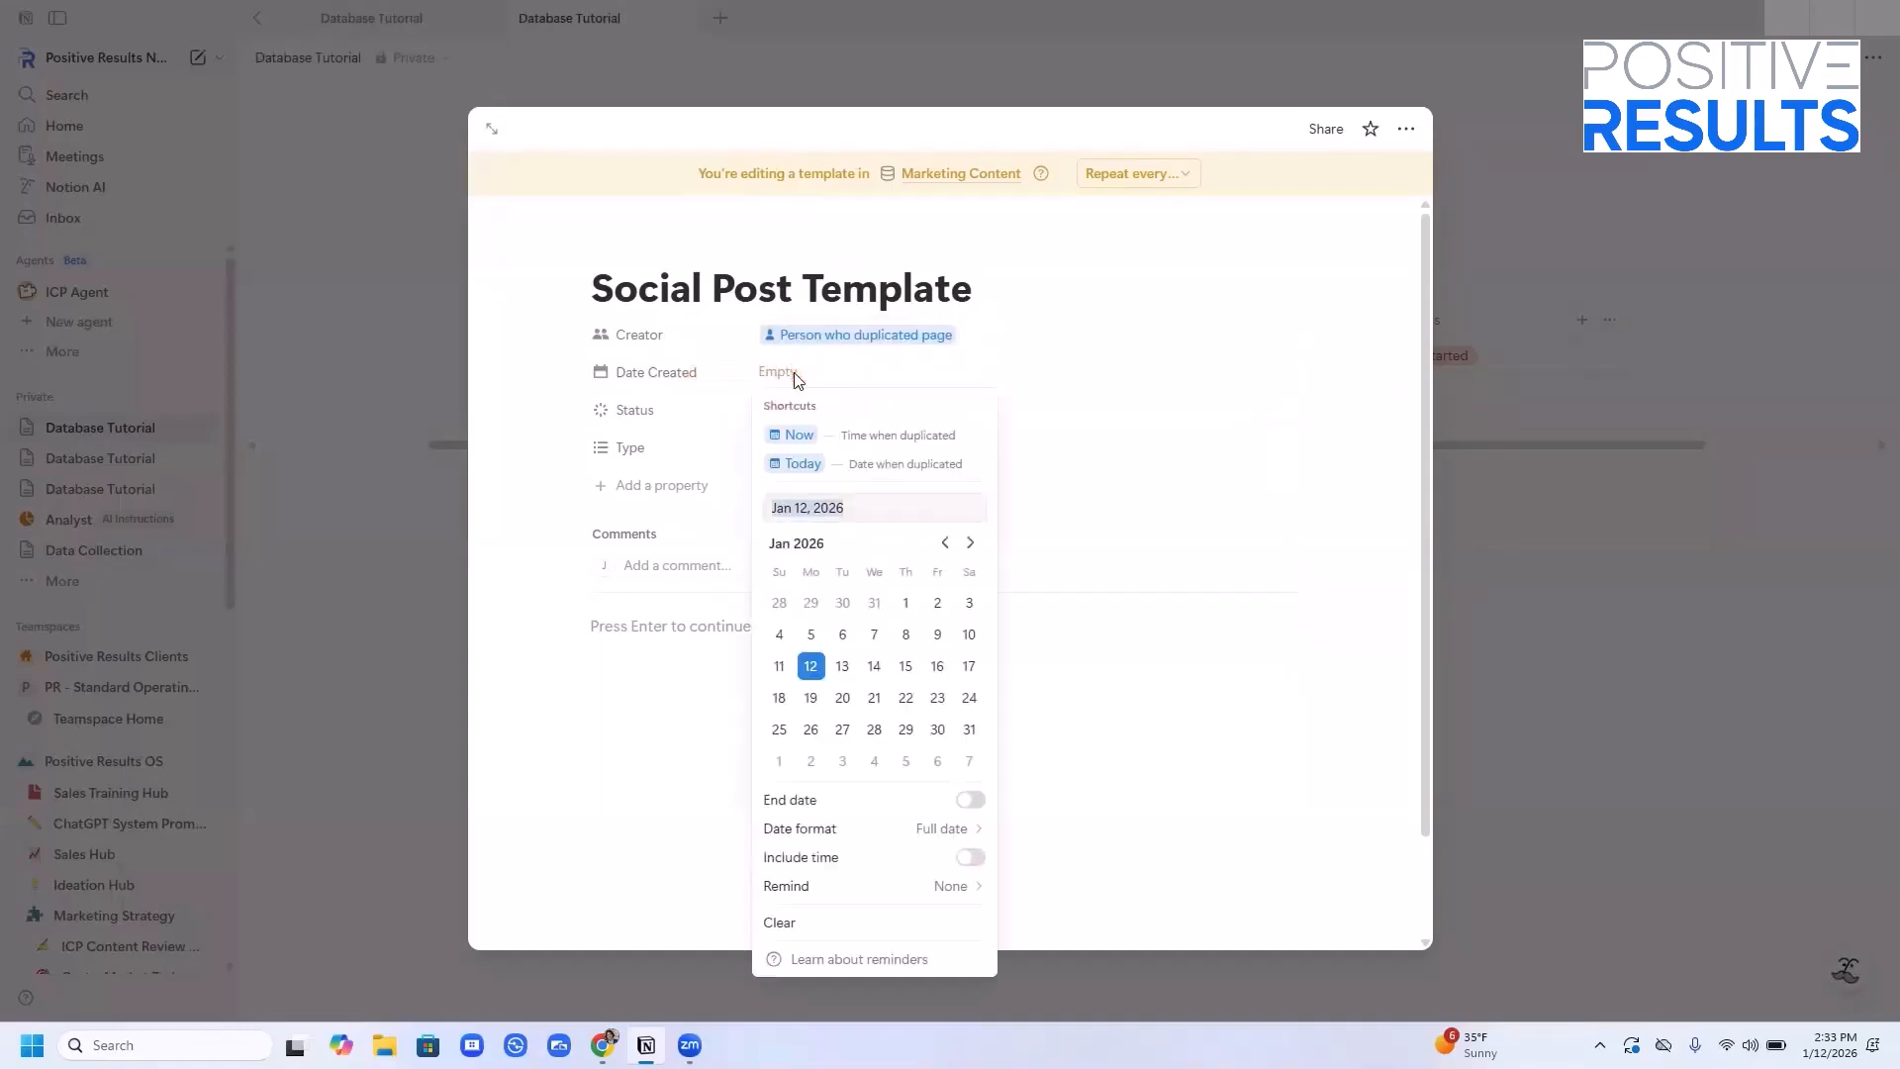
{"action": "left_click", "coordinate": [863, 470]}
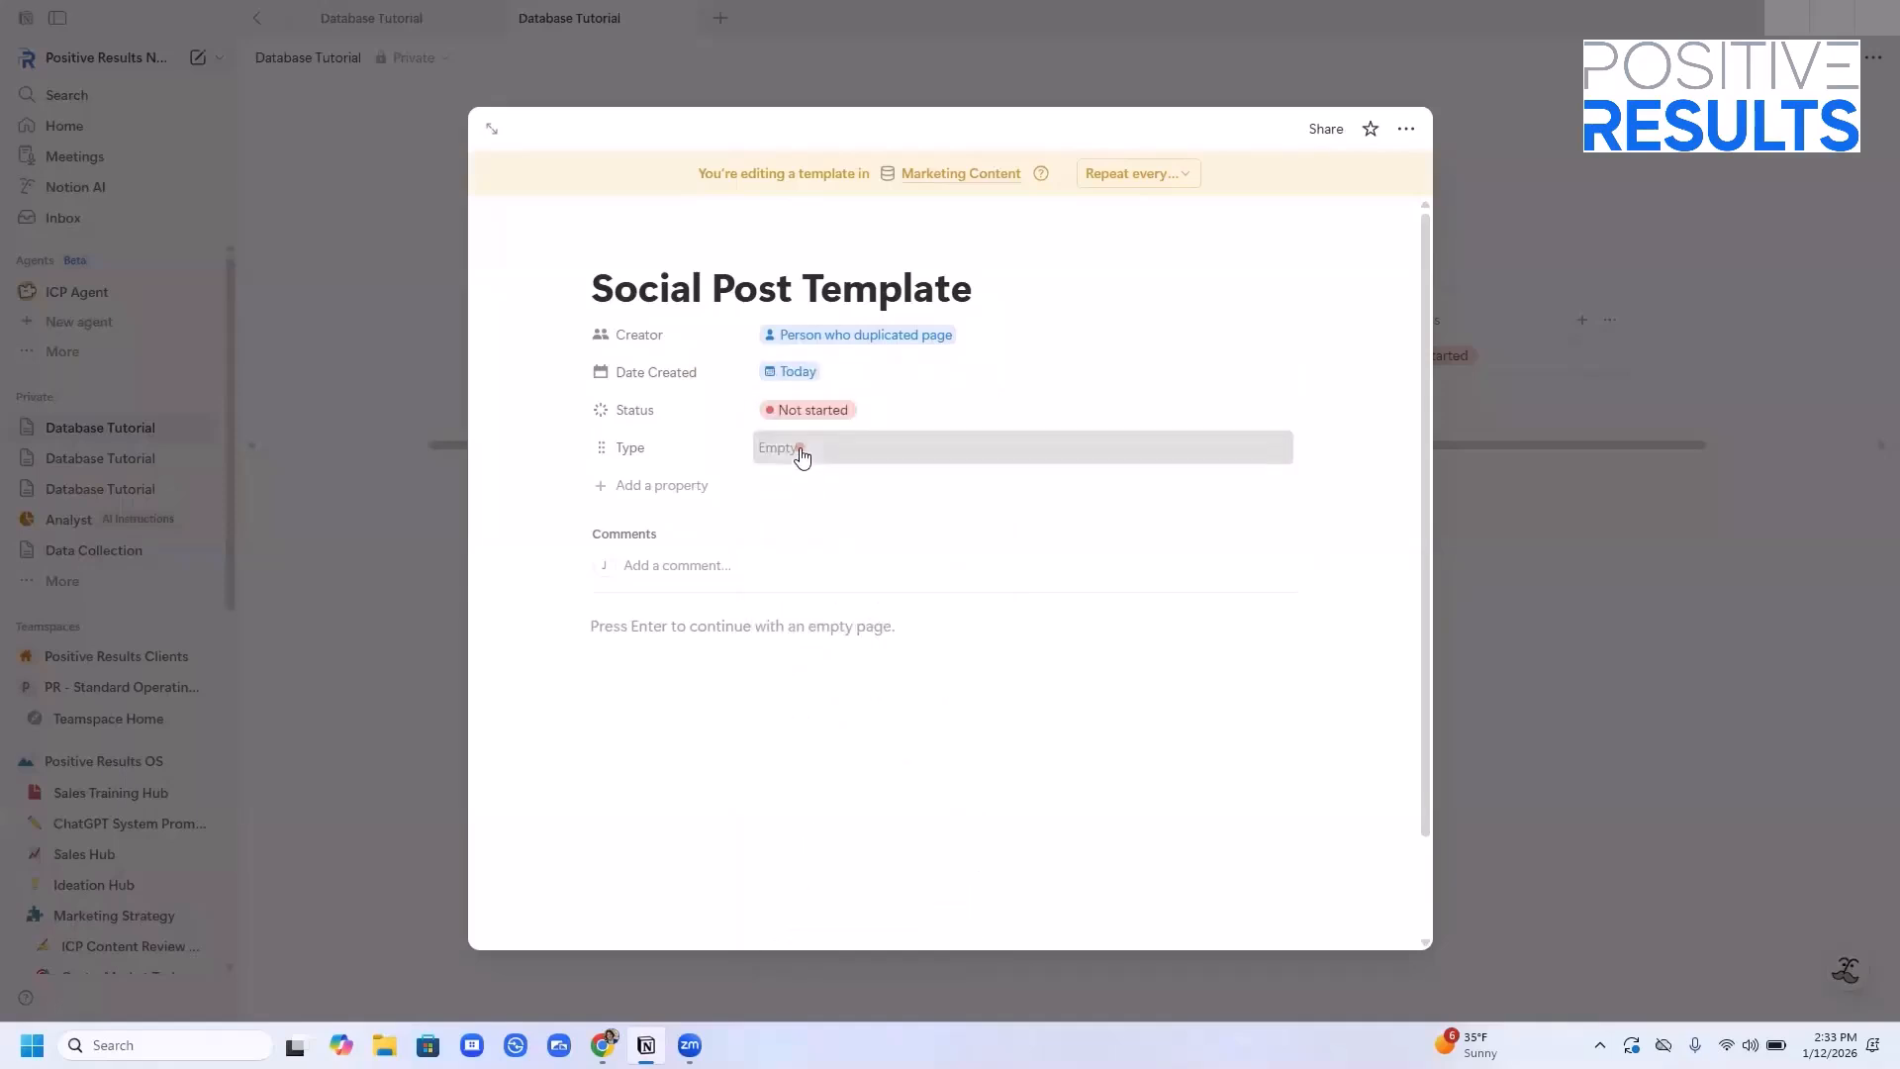
Set the Social Post Template's Type property to Social Post
{"action": "left_click", "coordinate": [801, 456]}
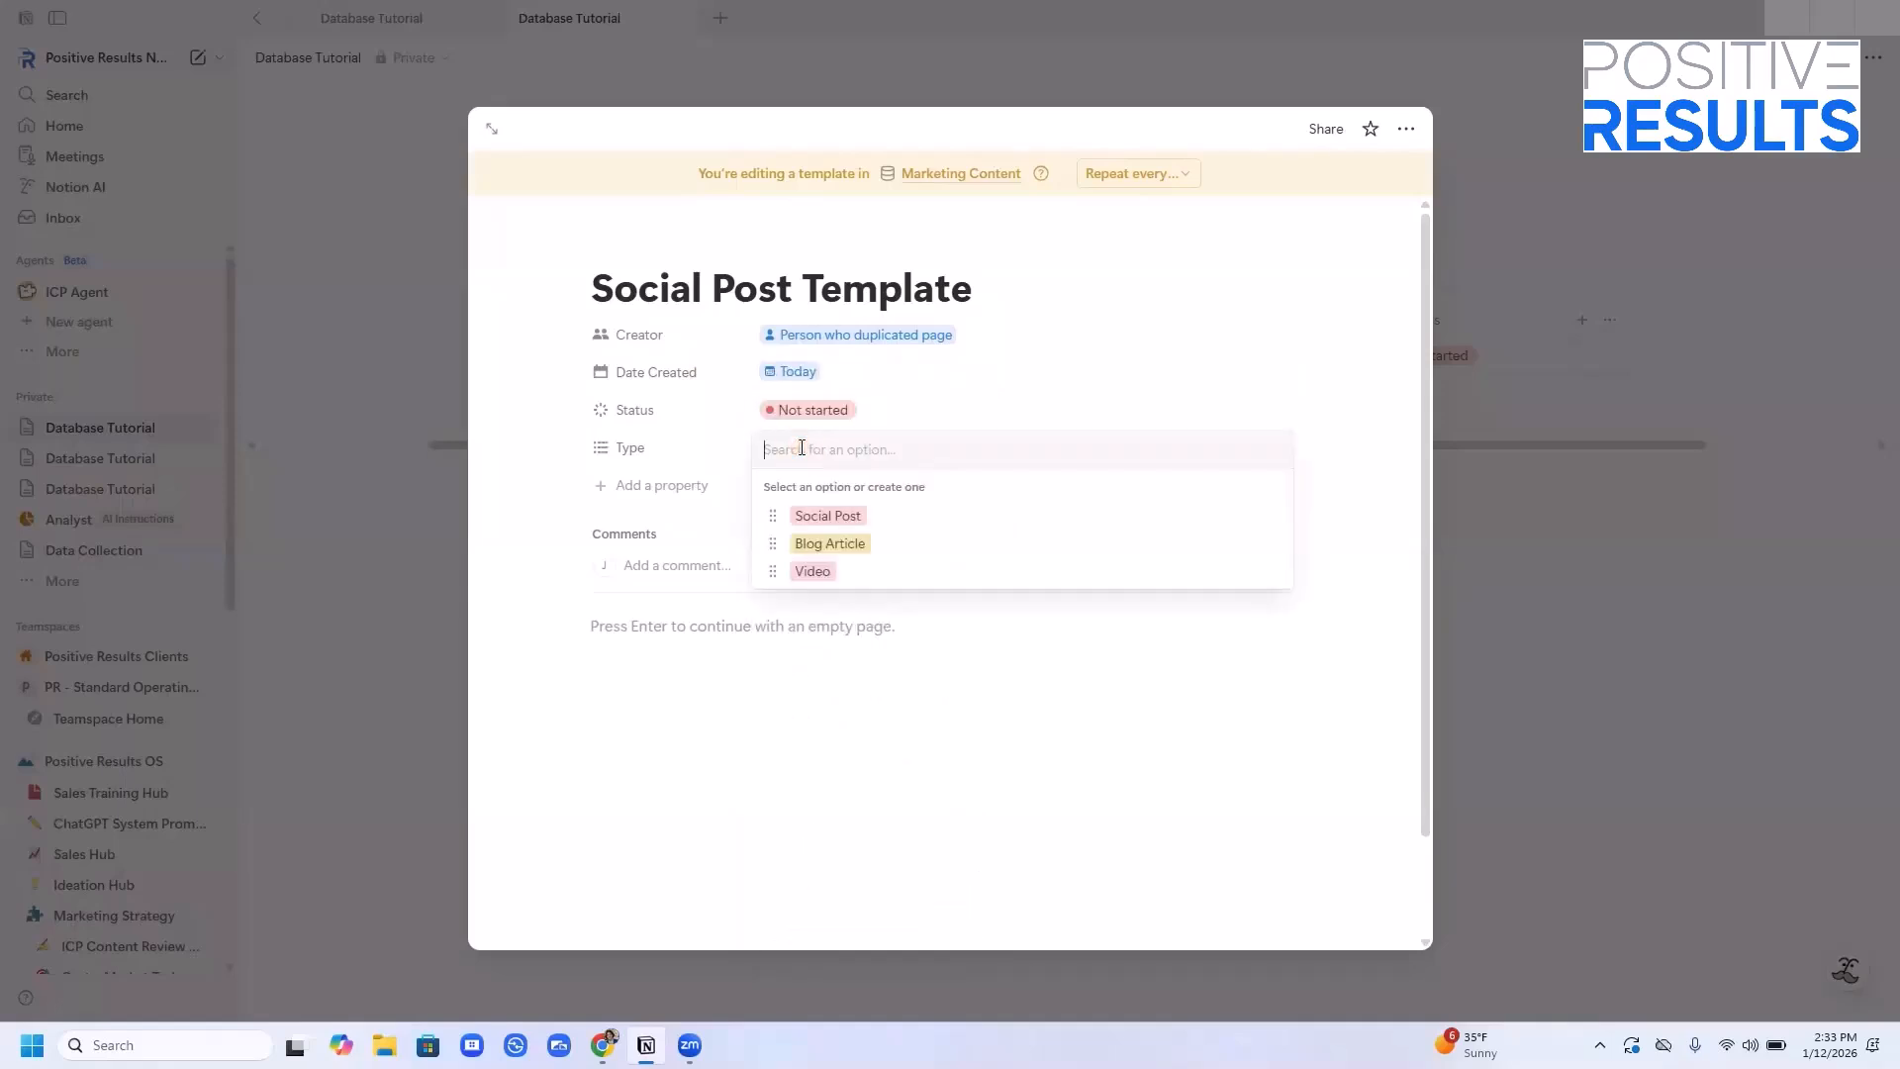
{"action": "left_click", "coordinate": [839, 519]}
{"action": "left_click", "coordinate": [956, 698]}
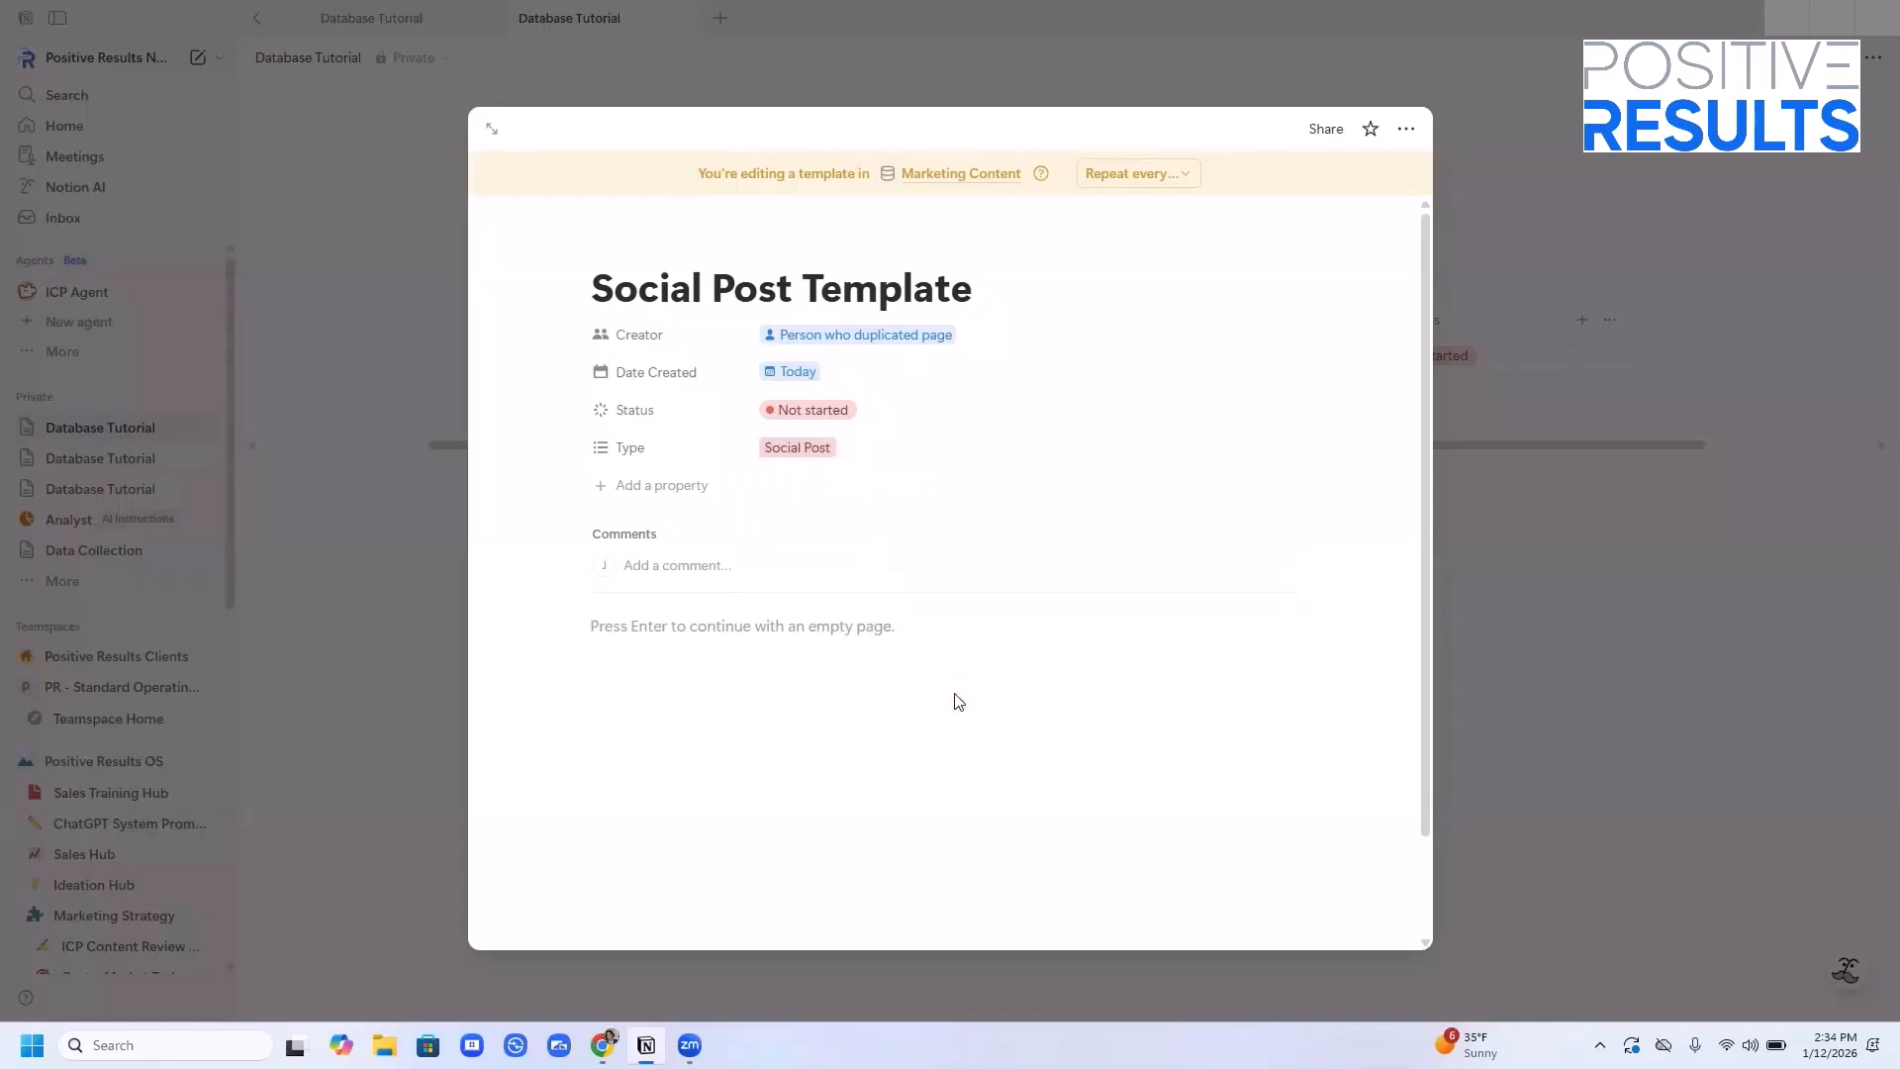
Start the template's body with a Heading 1 block reading Overview
{"action": "left_click", "coordinate": [711, 627]}
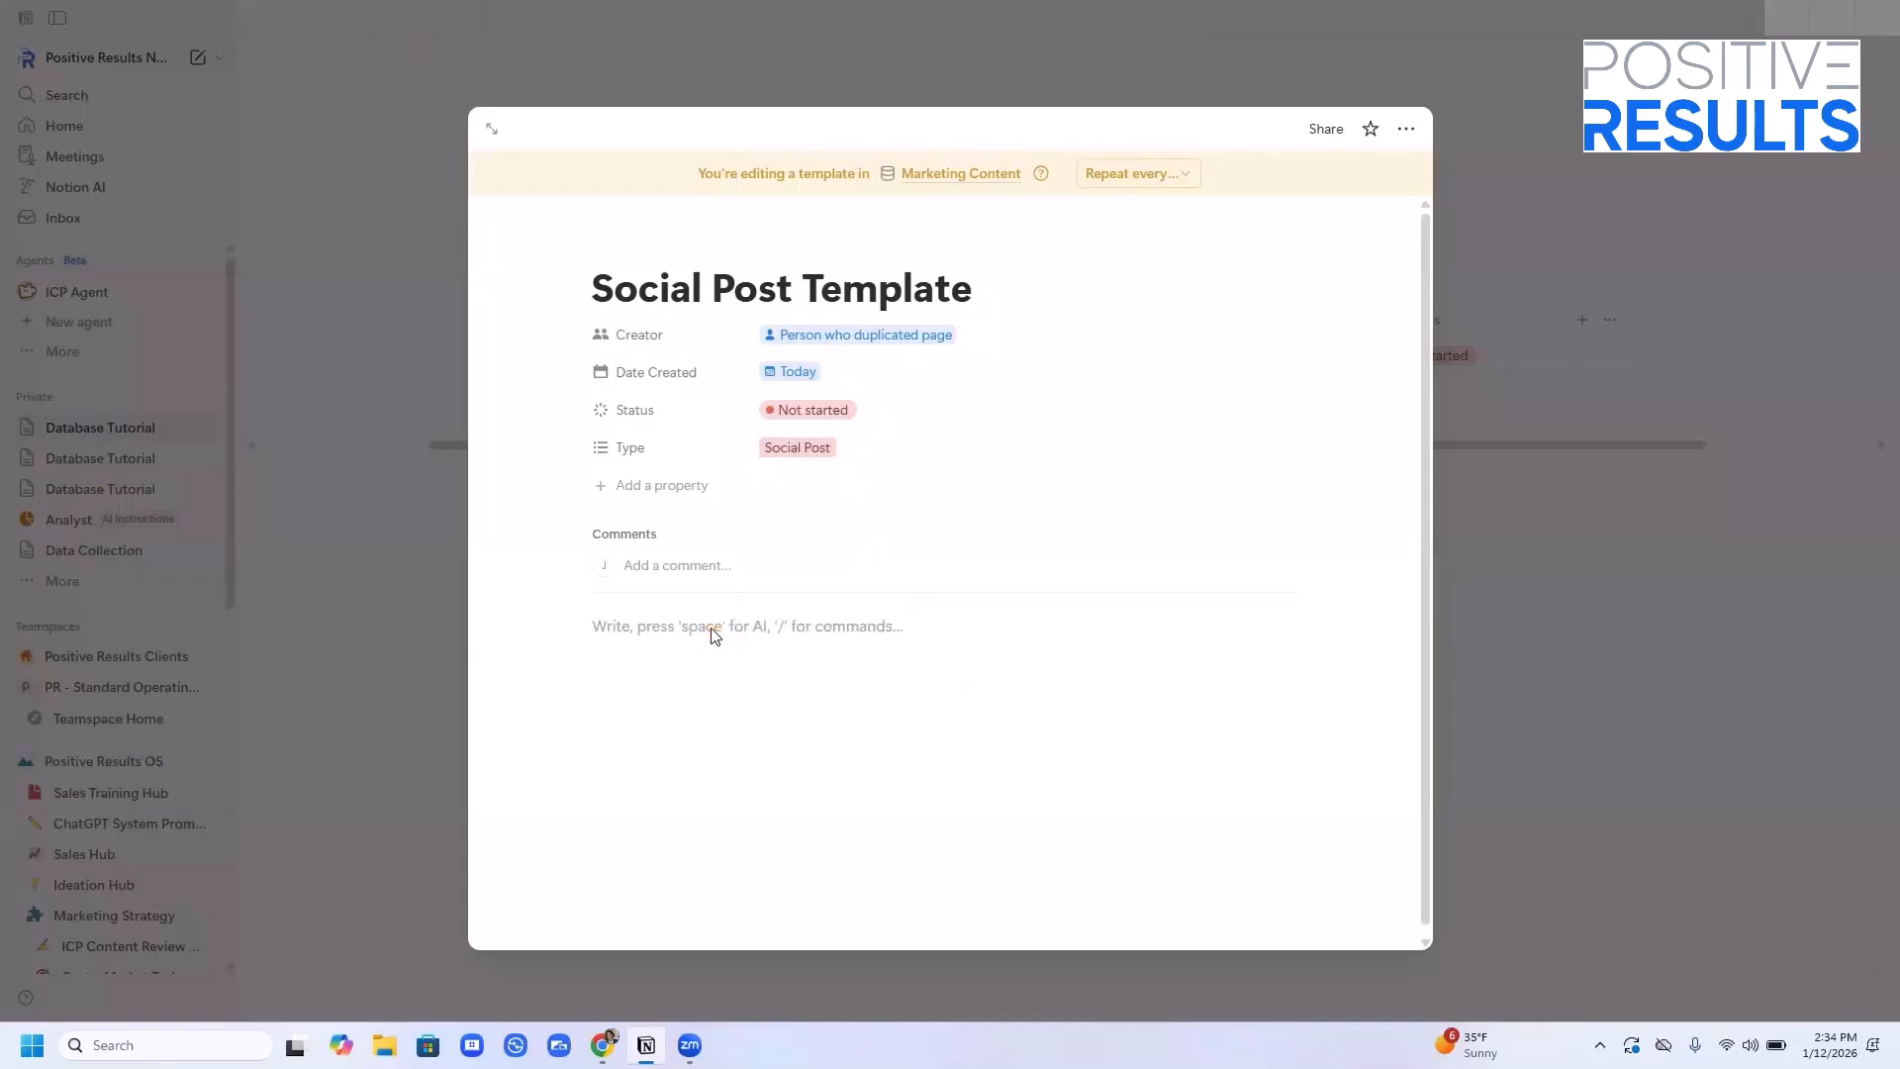
{"action": "type", "text": "/h"}
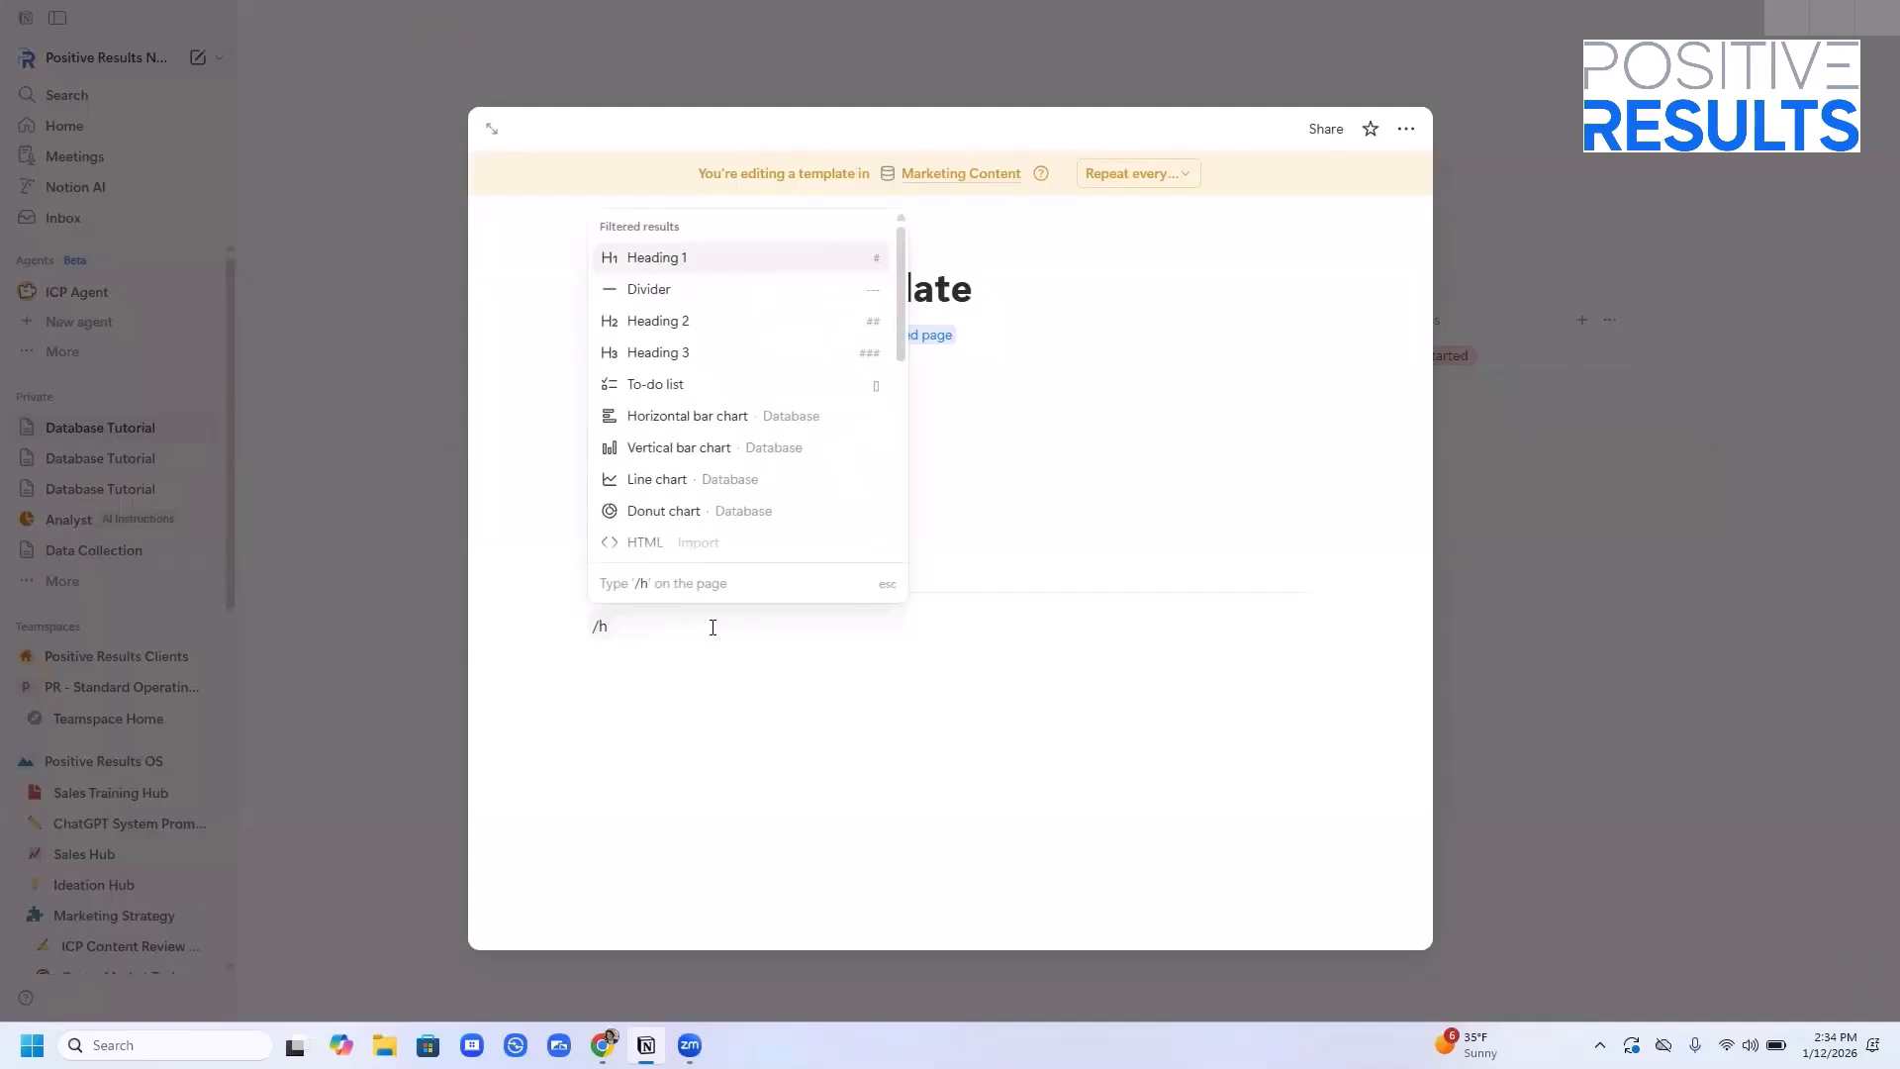
{"action": "type", "text": "e"}
{"action": "key", "text": "Return"}
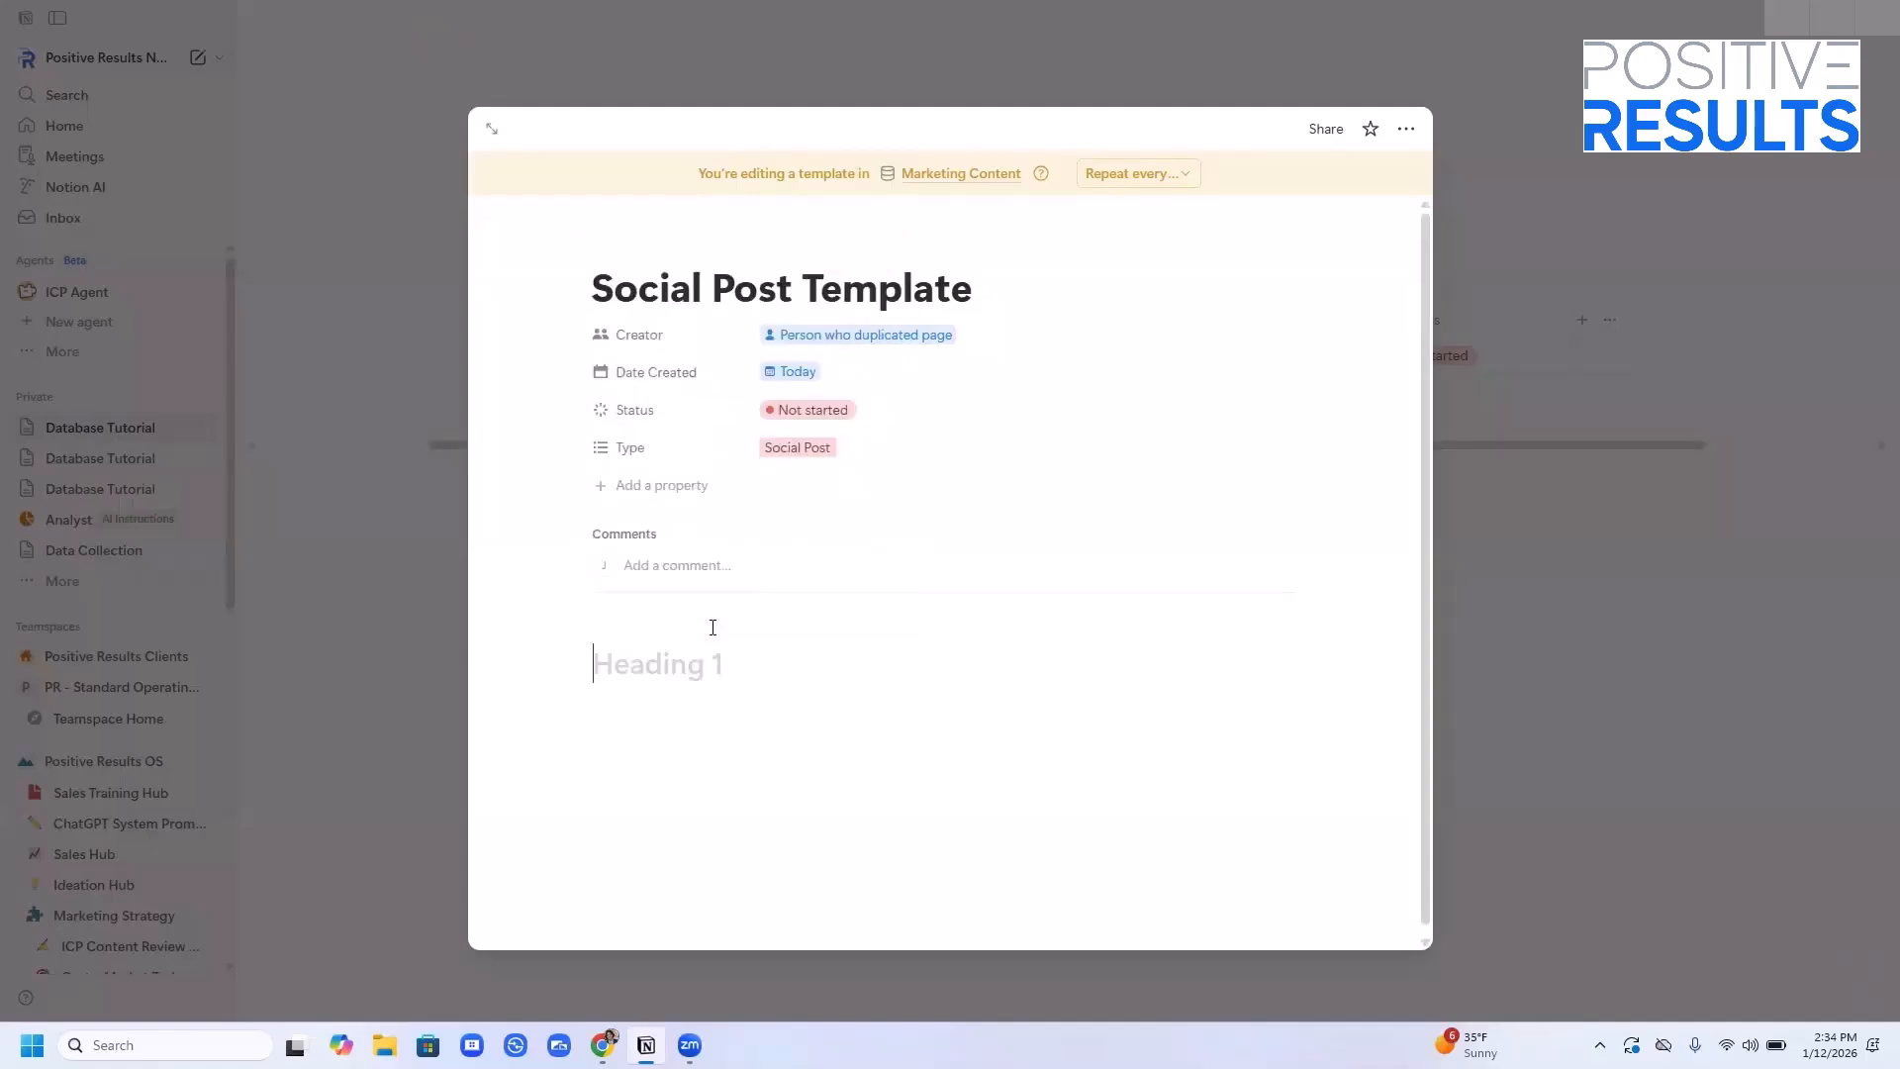
{"action": "type", "text": "Overview"}
{"action": "key", "text": "Return"}
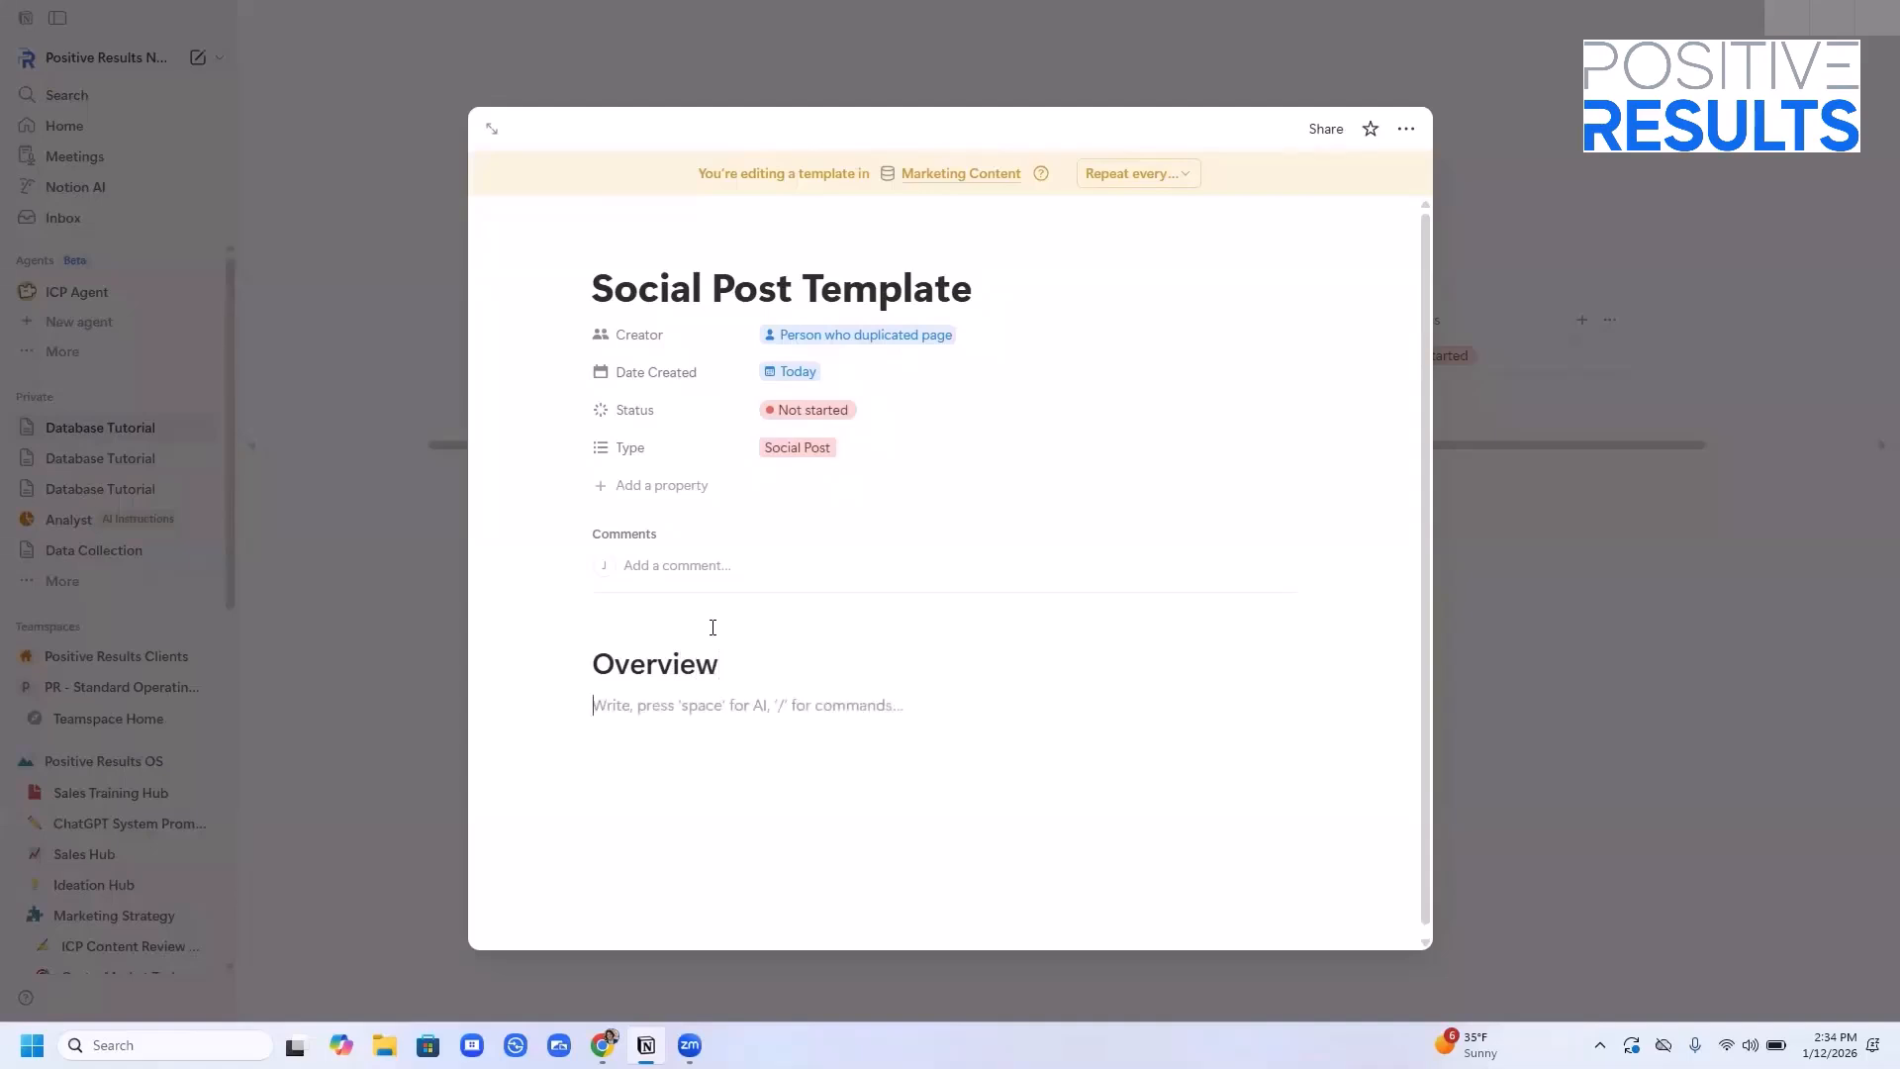
Insert a callout under the Overview heading with the text "What is this post about?"
{"action": "type", "text": "/call"}
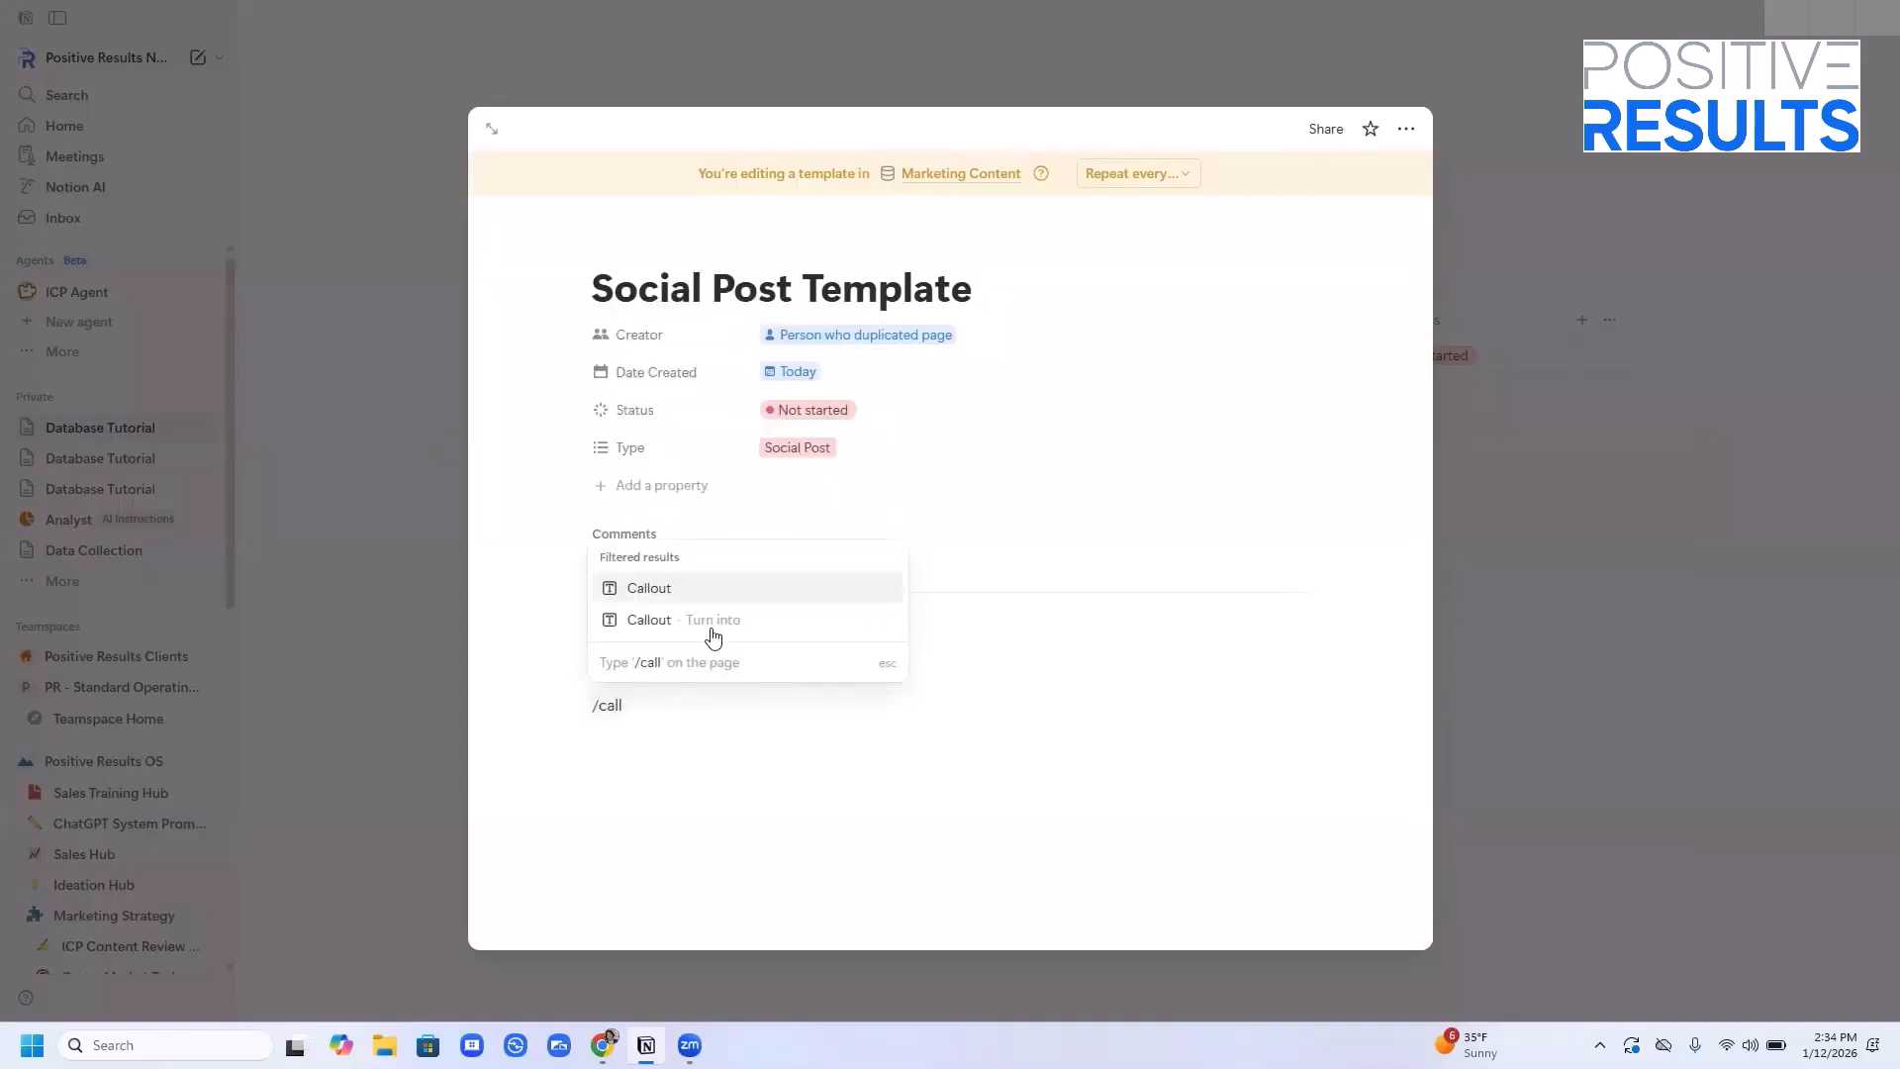
{"action": "key", "text": "Return"}
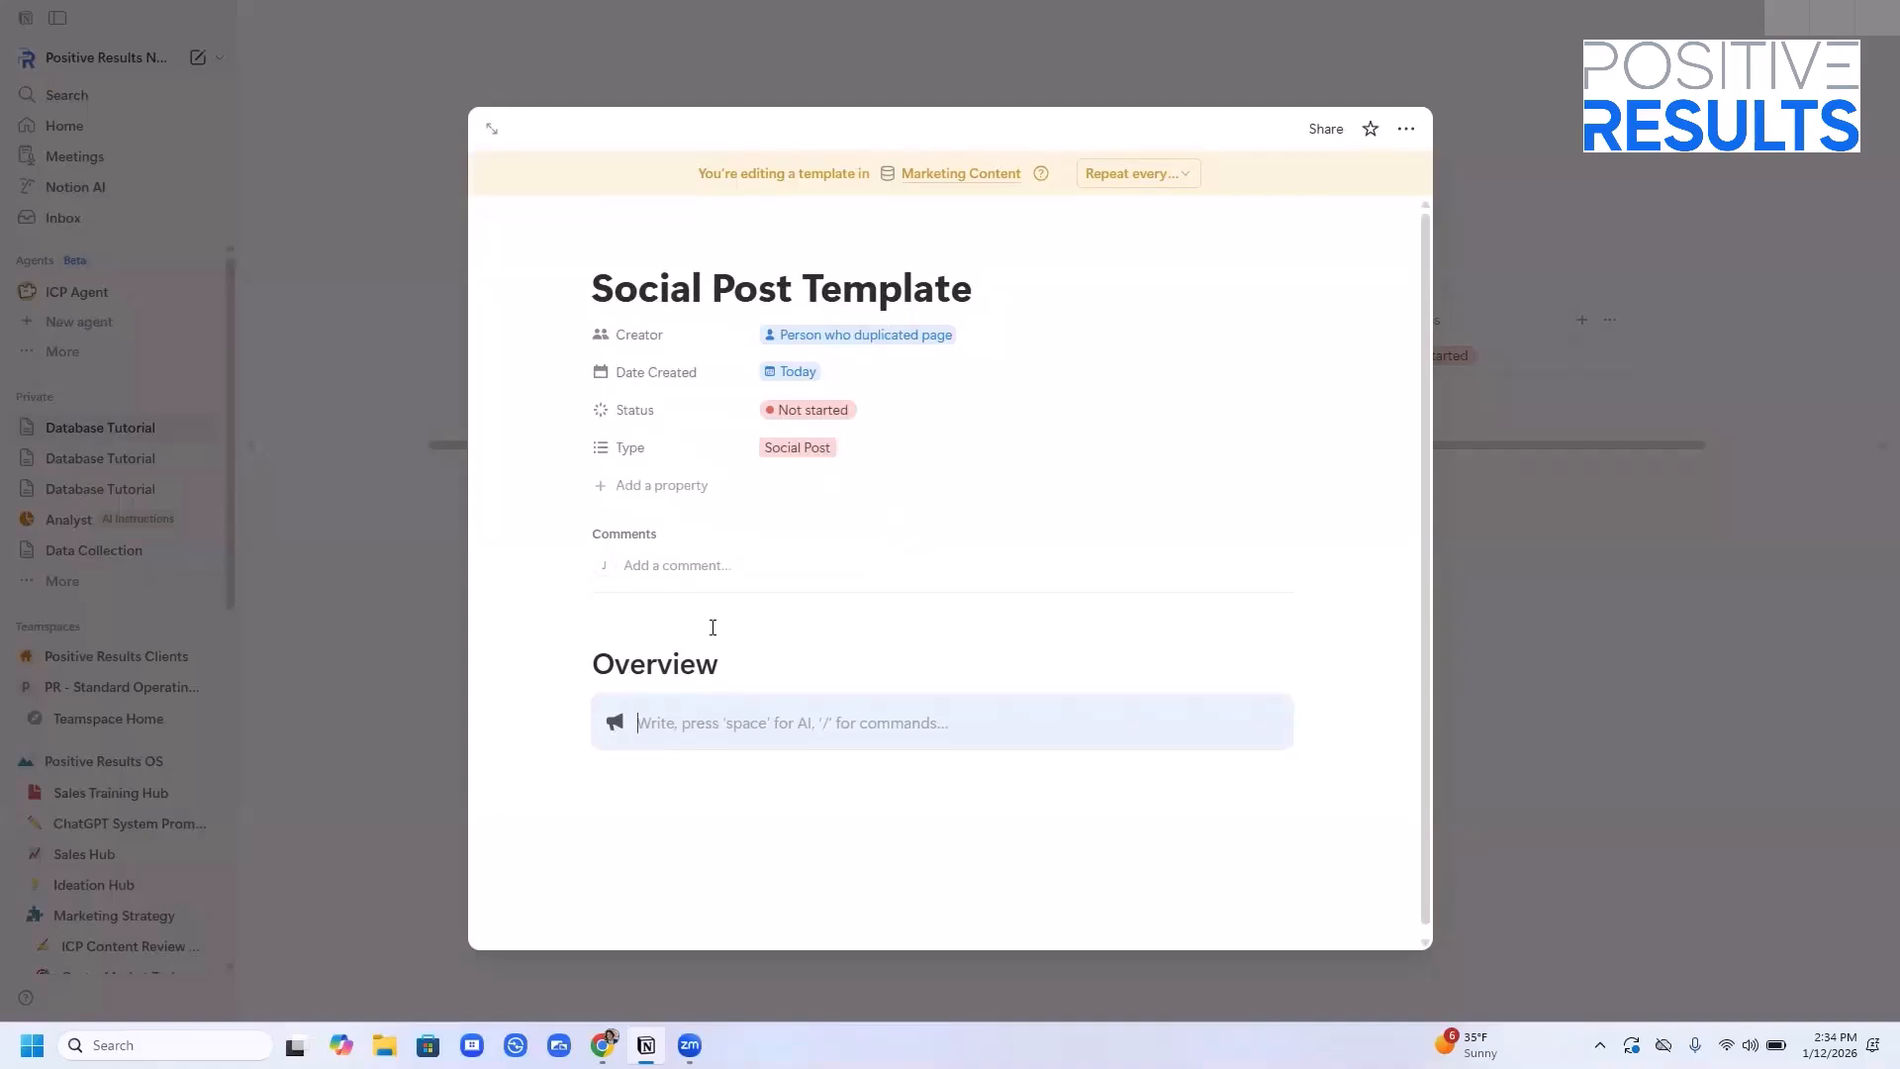
{"action": "type", "text": "What is t"}
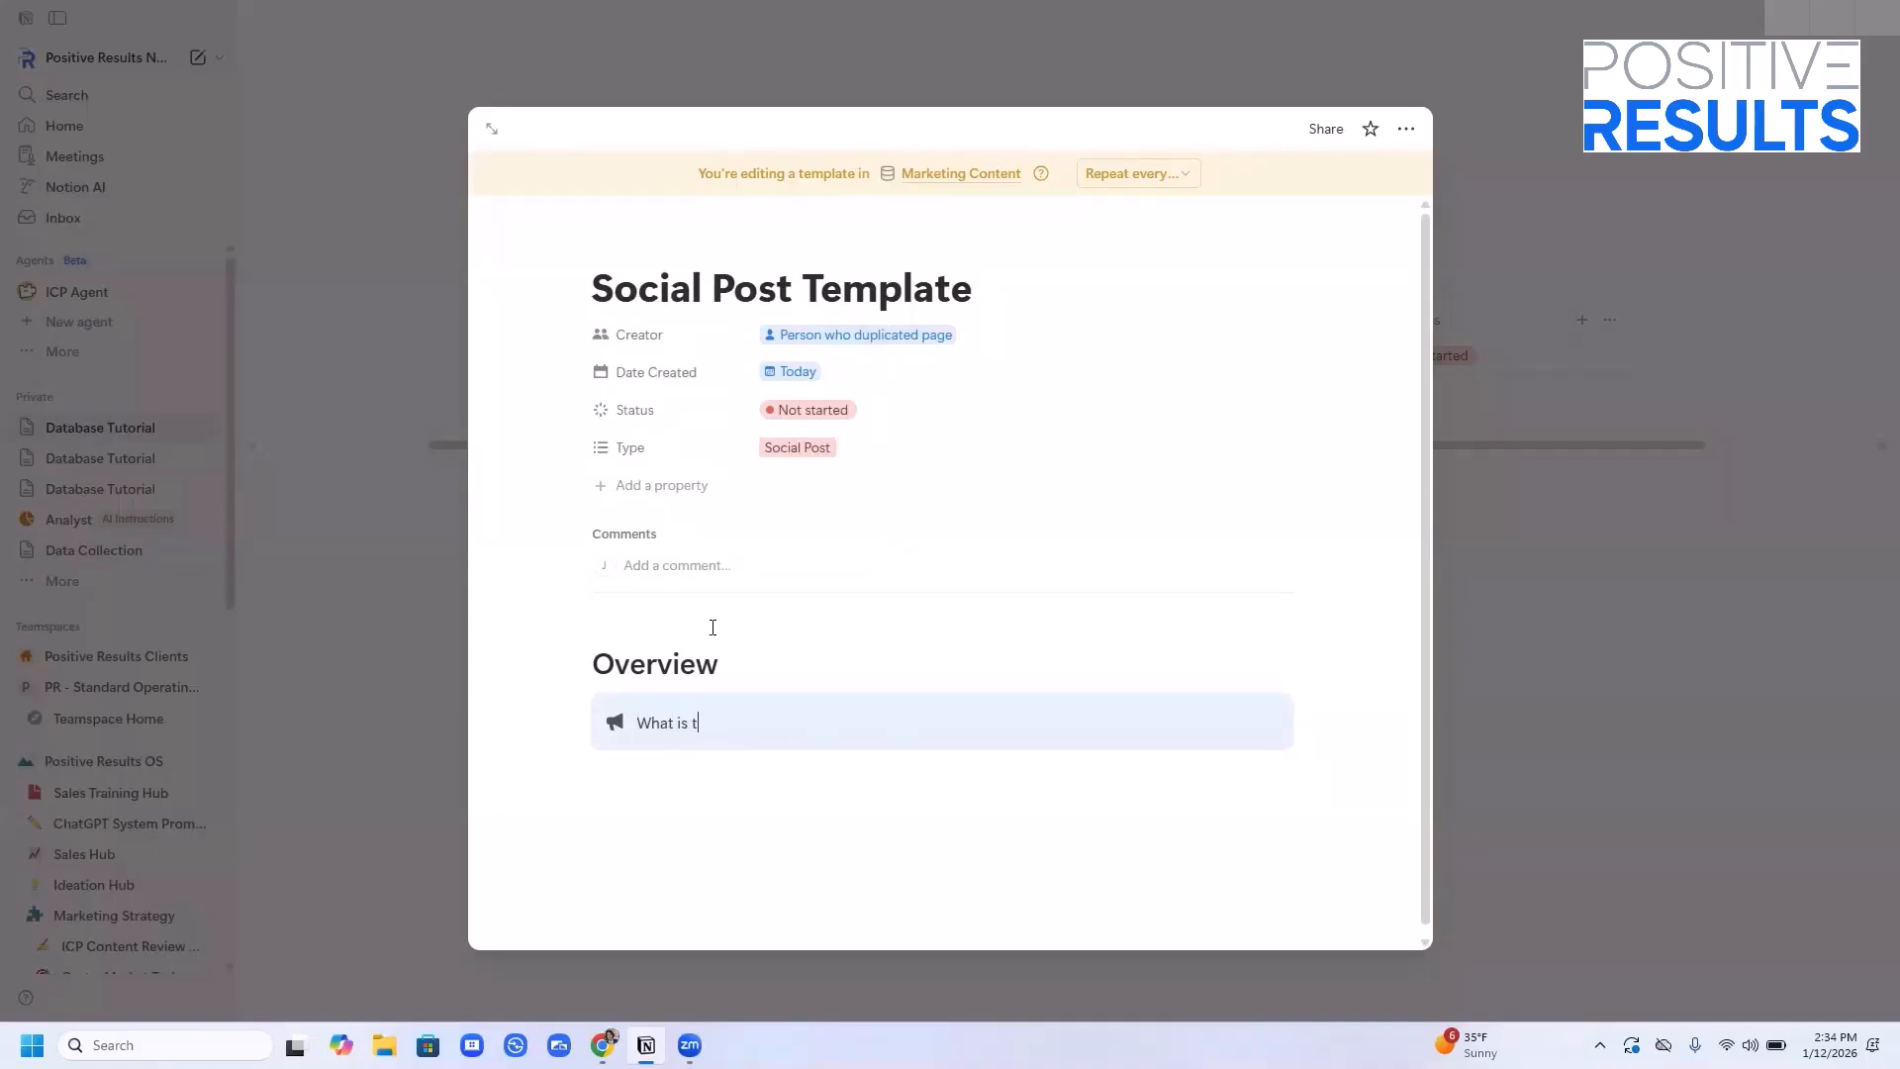
{"action": "type", "text": "his post about?"}
Add a Heading 2 block reading Caption below the callout, leaving an empty line before and after it
{"action": "left_click", "coordinate": [637, 789]}
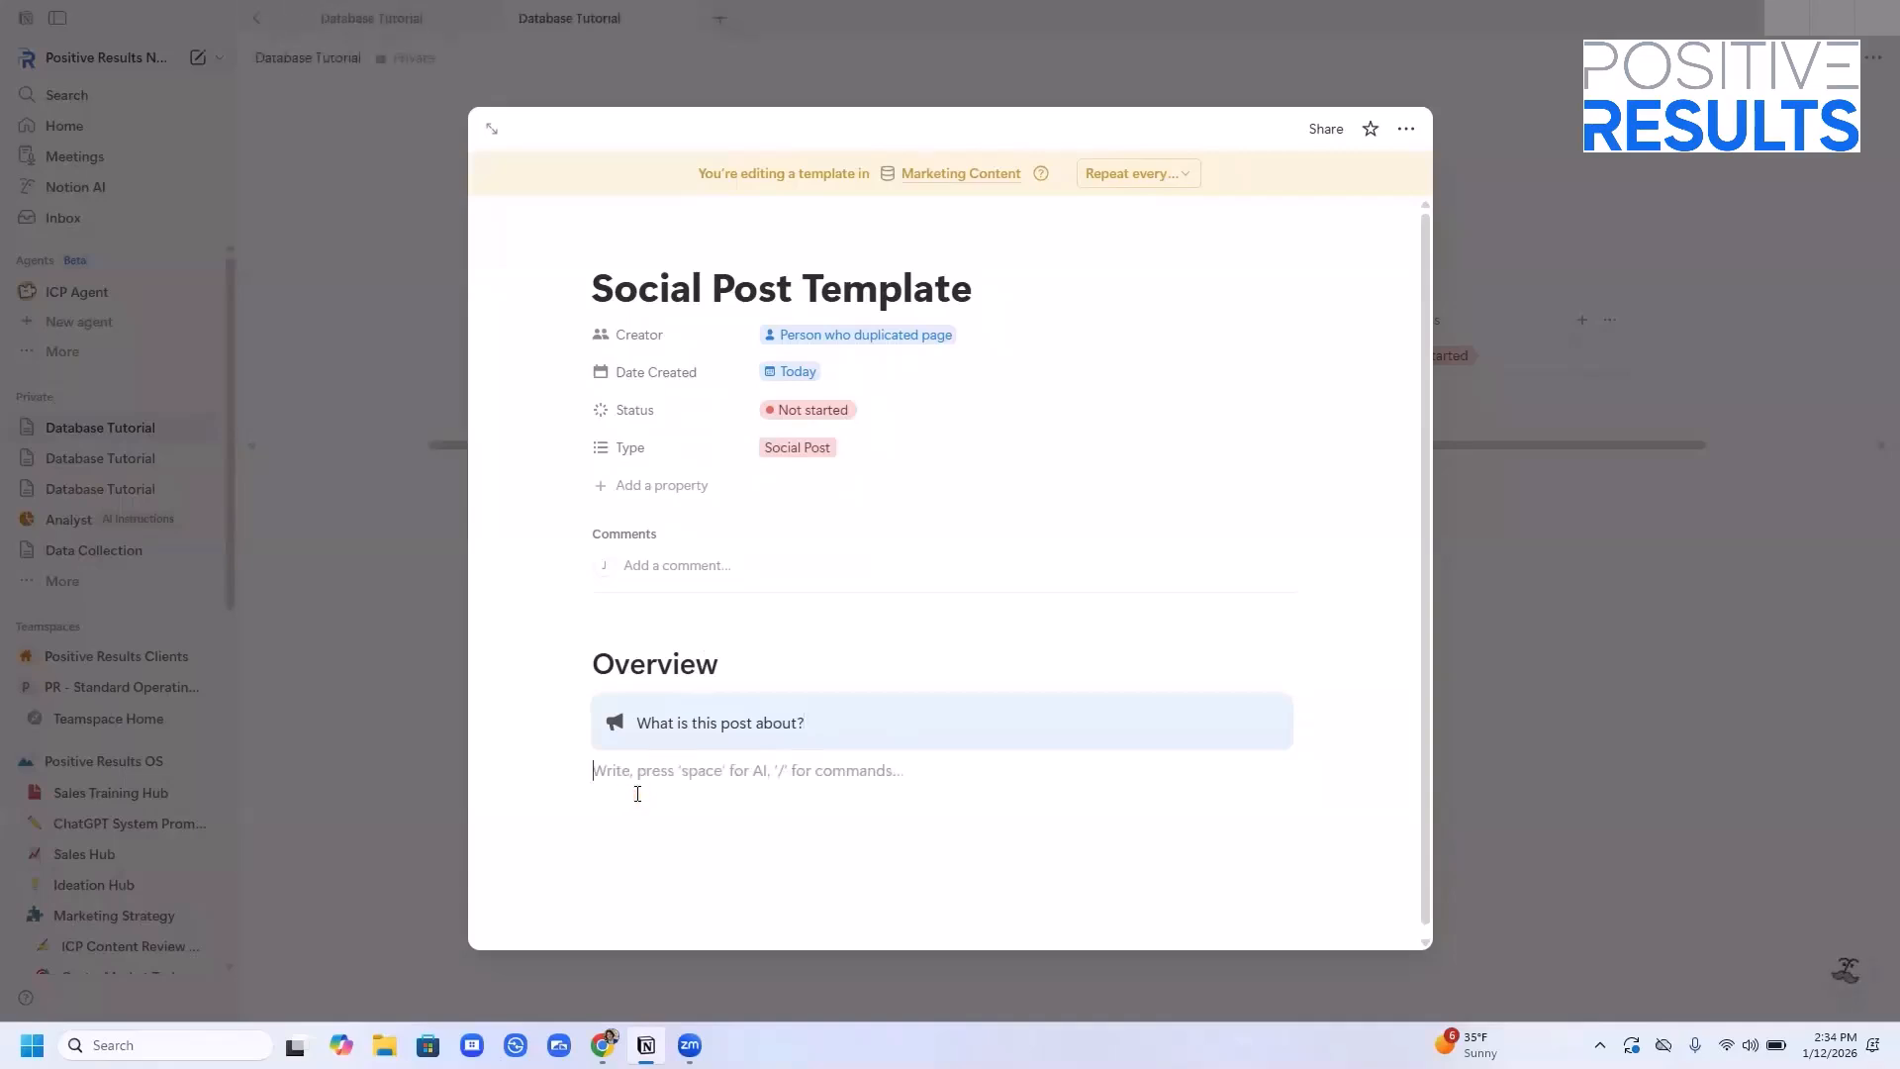
{"action": "key", "text": "Return"}
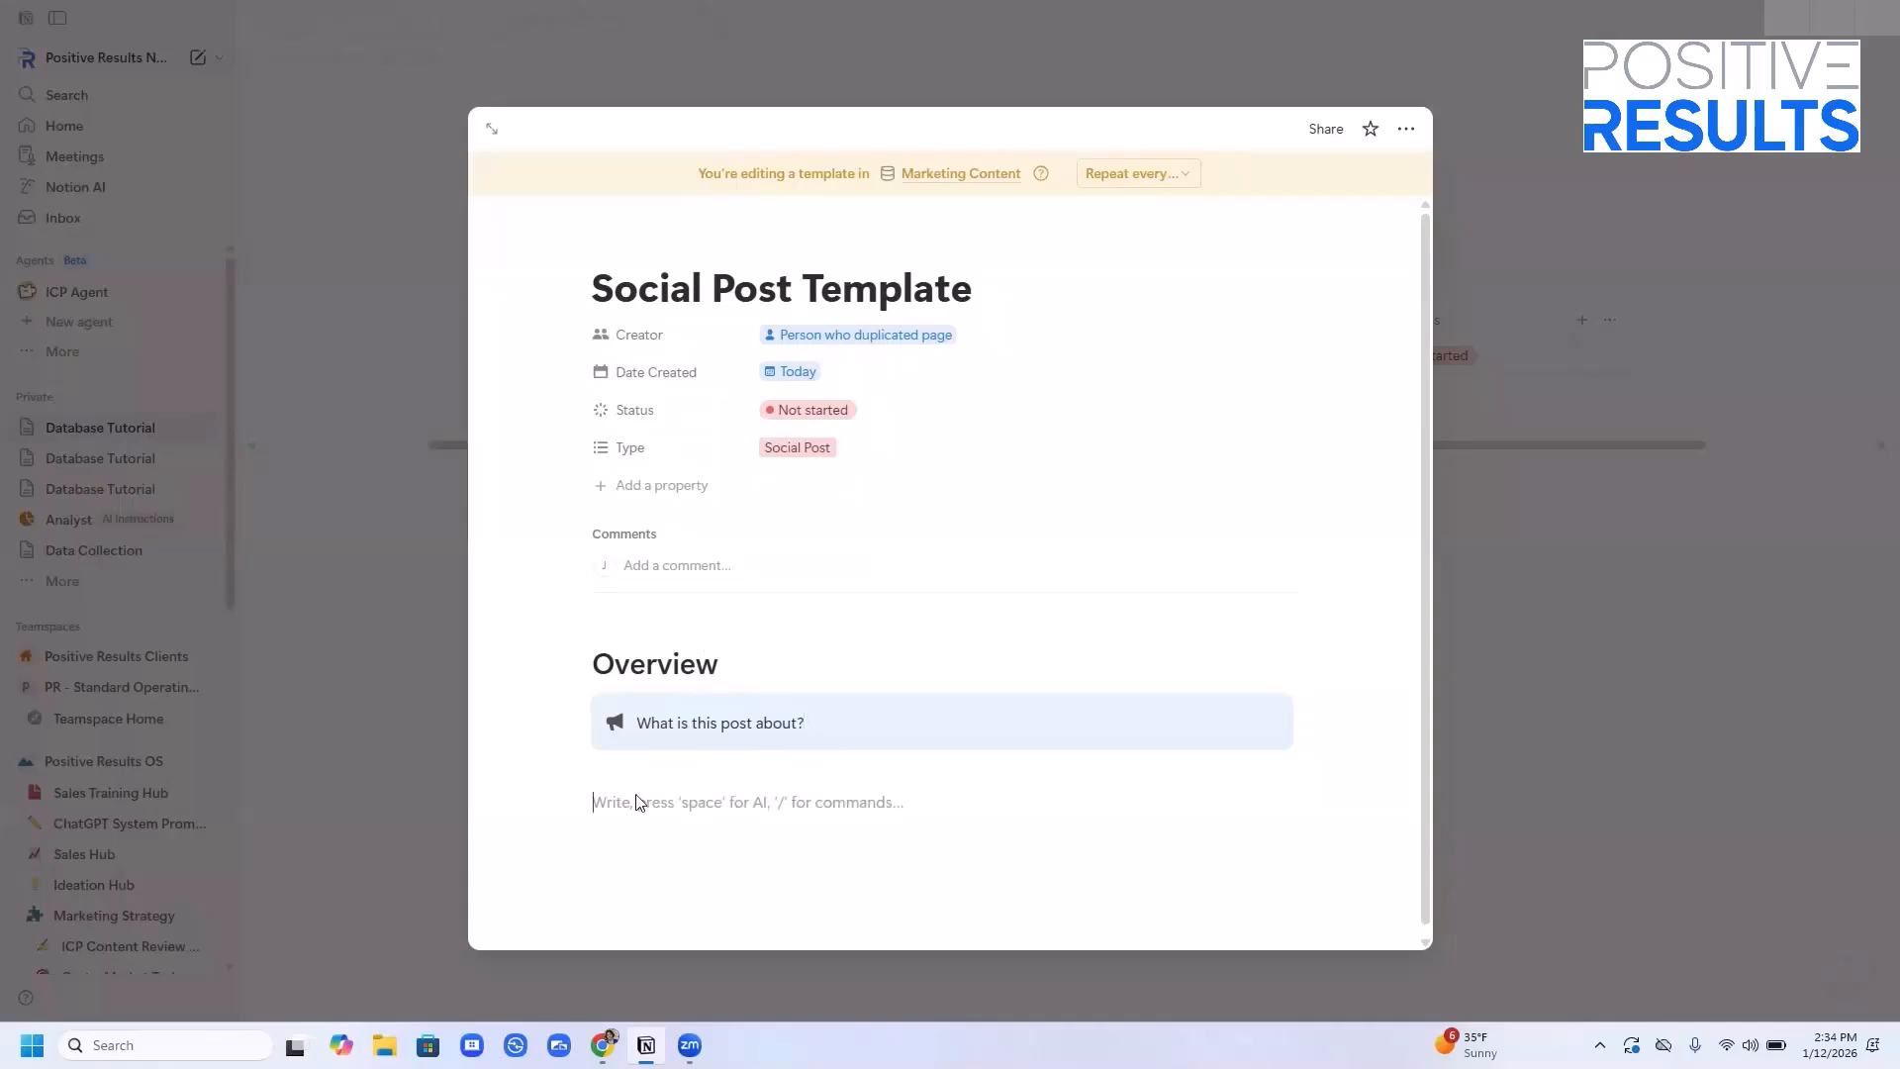
{"action": "type", "text": "/h2"}
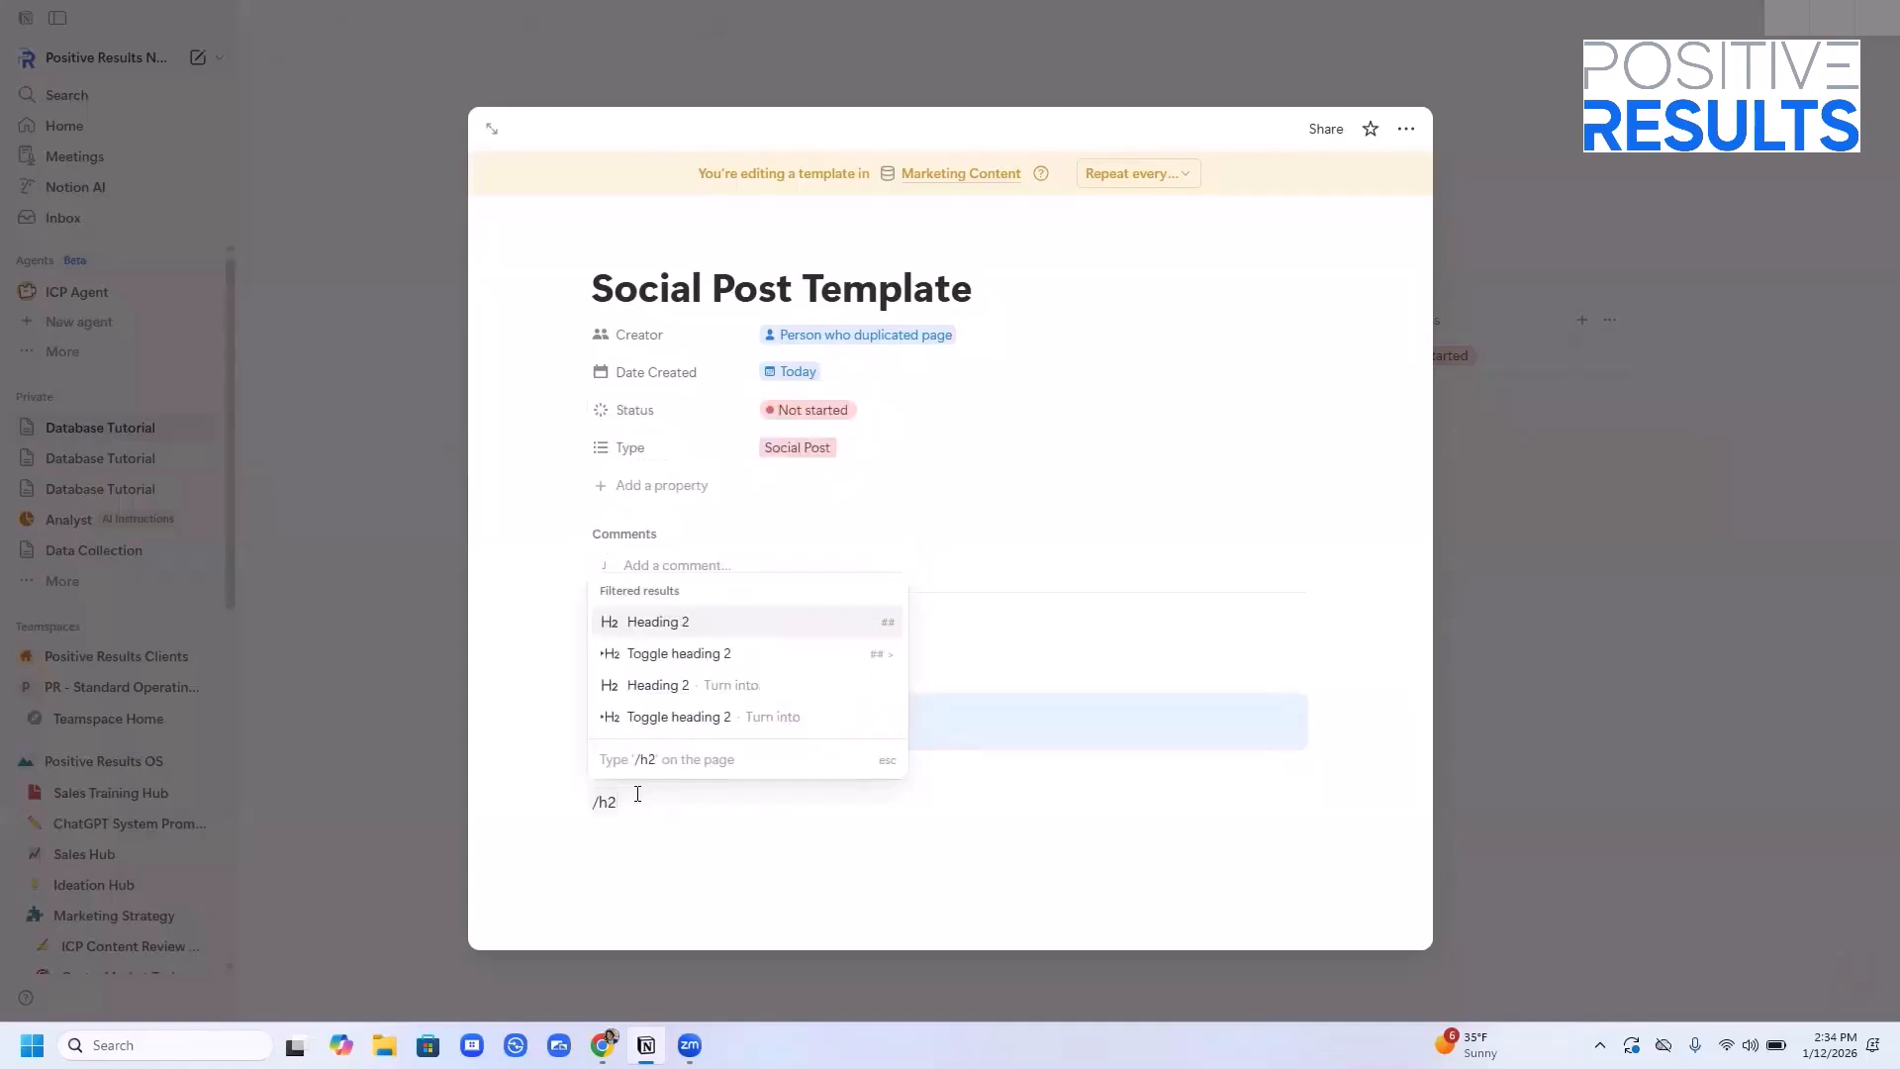
{"action": "key", "text": "Return"}
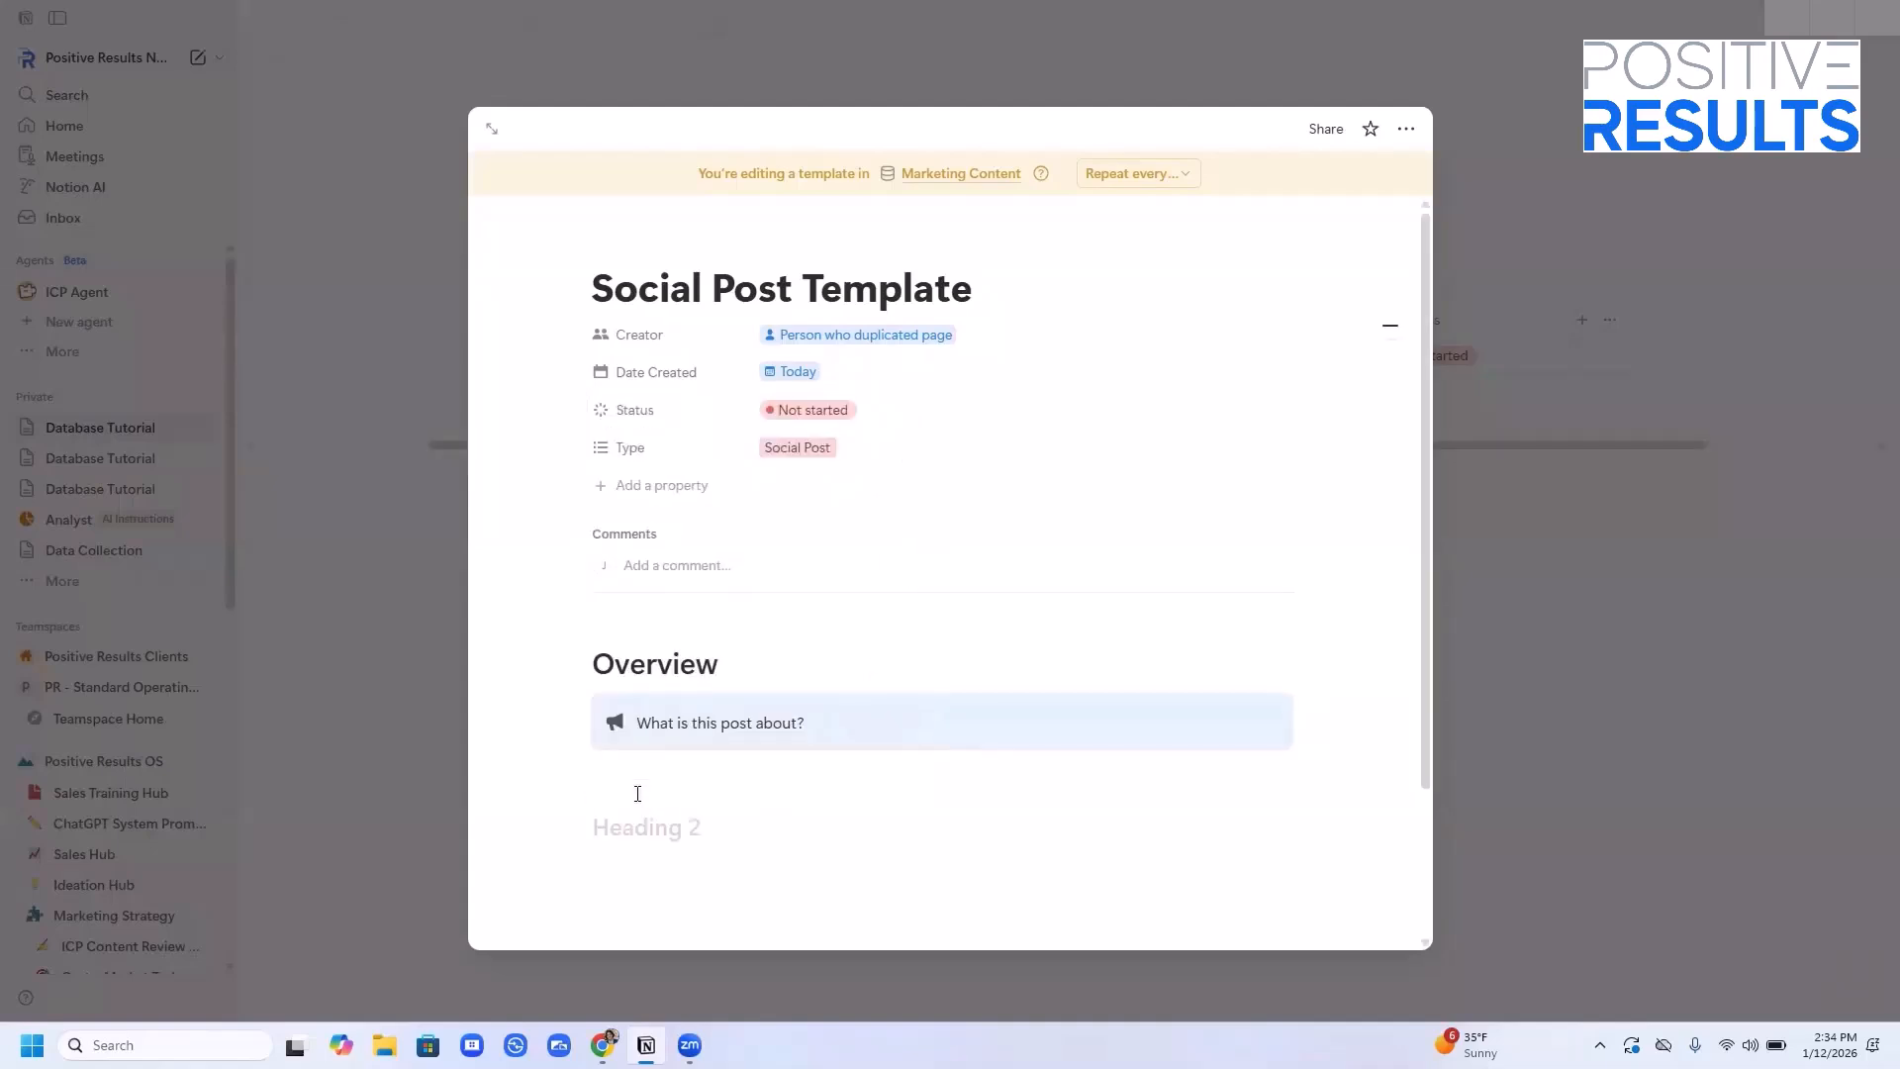
{"action": "type", "text": "Caption"}
{"action": "key", "text": "Return"}
{"action": "key", "text": "Return"}
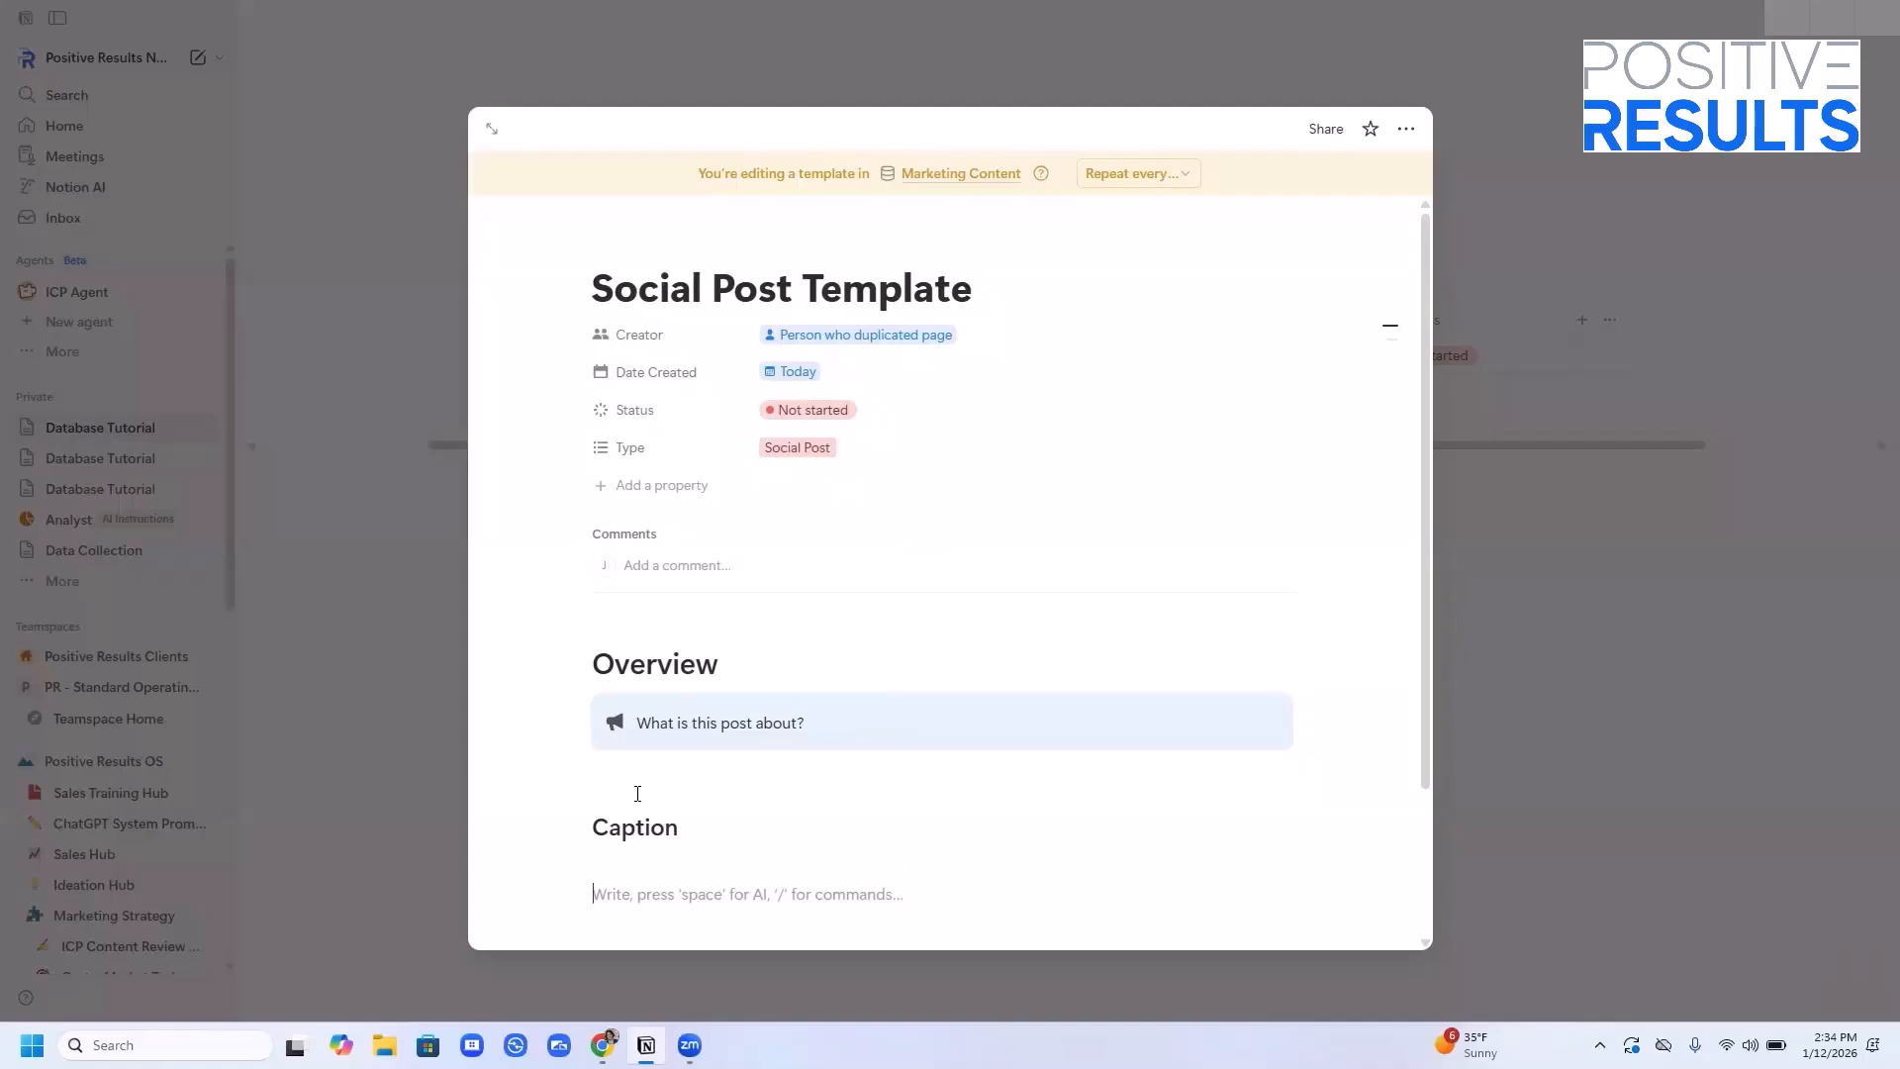
Add the line "Platform to post on" below the Caption section, turn it into a Heading 2 and close the template
{"action": "type", "text": "Platform to post on"}
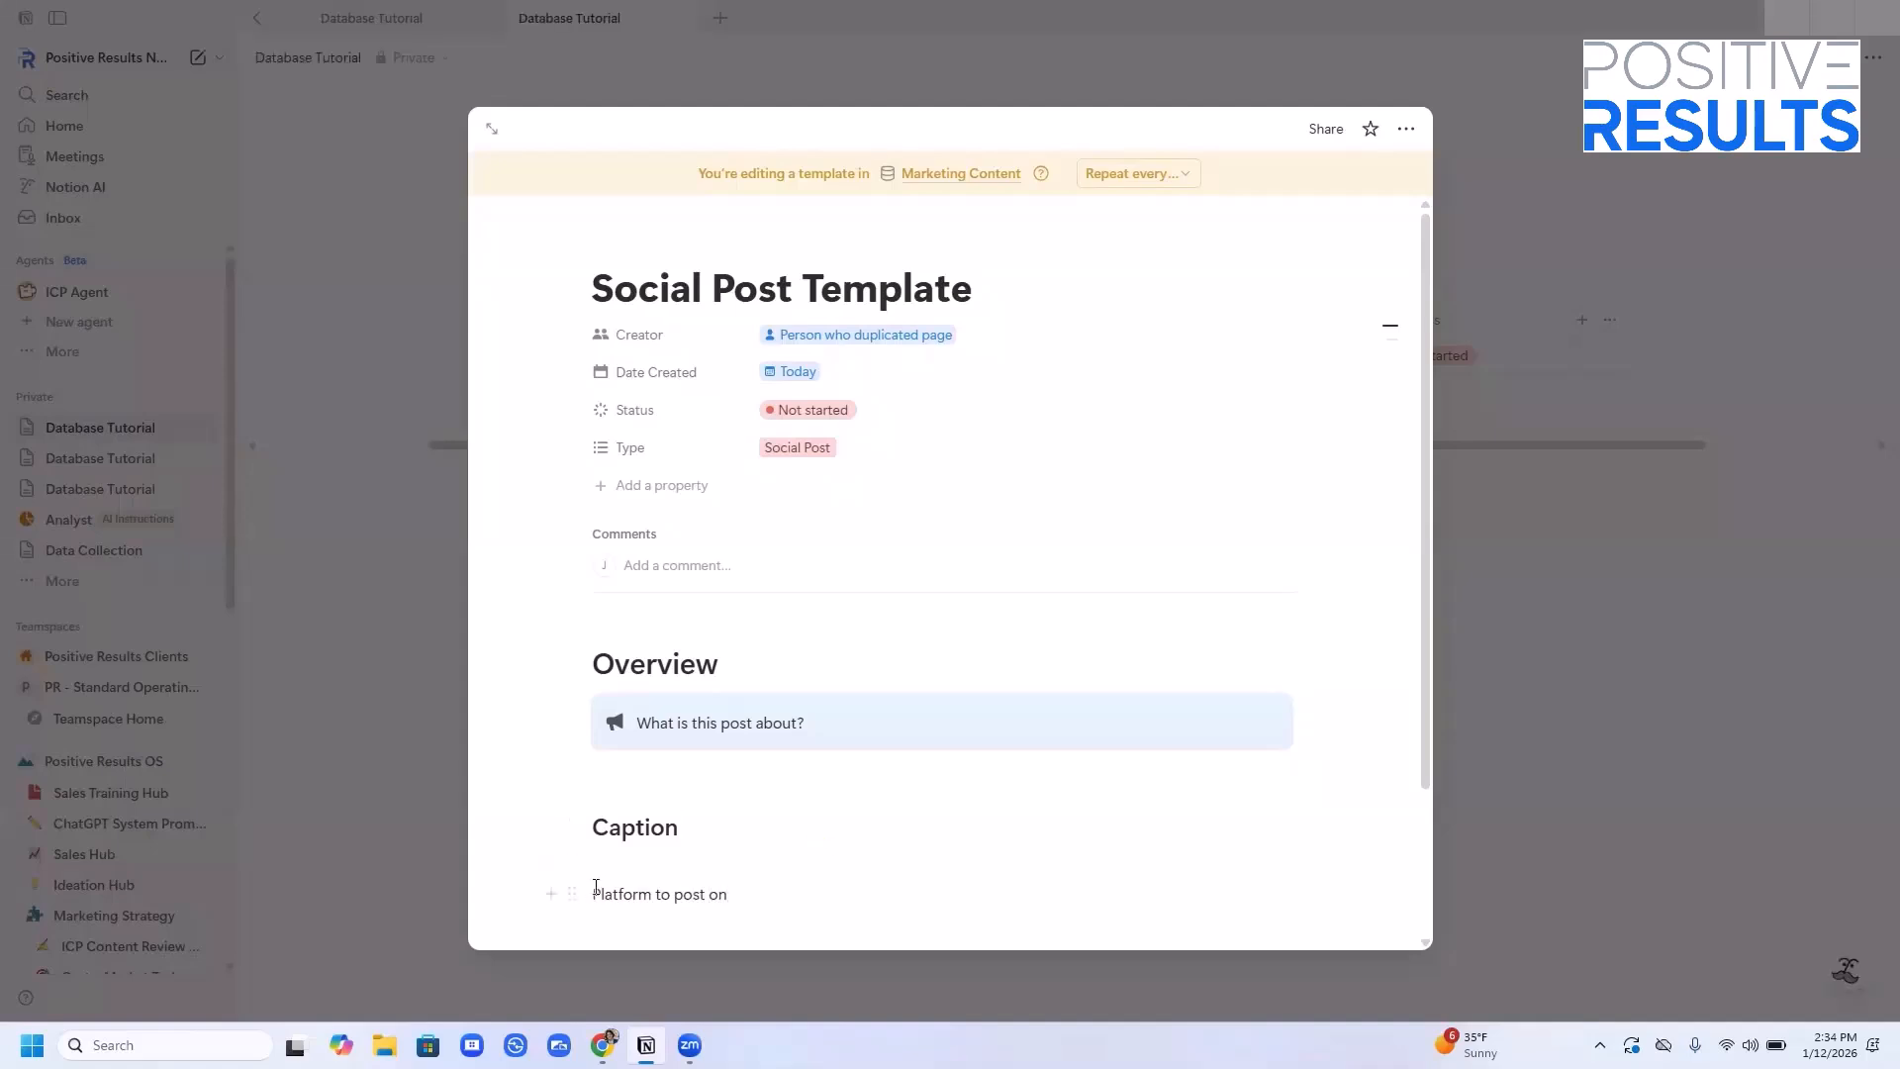
{"action": "left_click", "coordinate": [572, 896]}
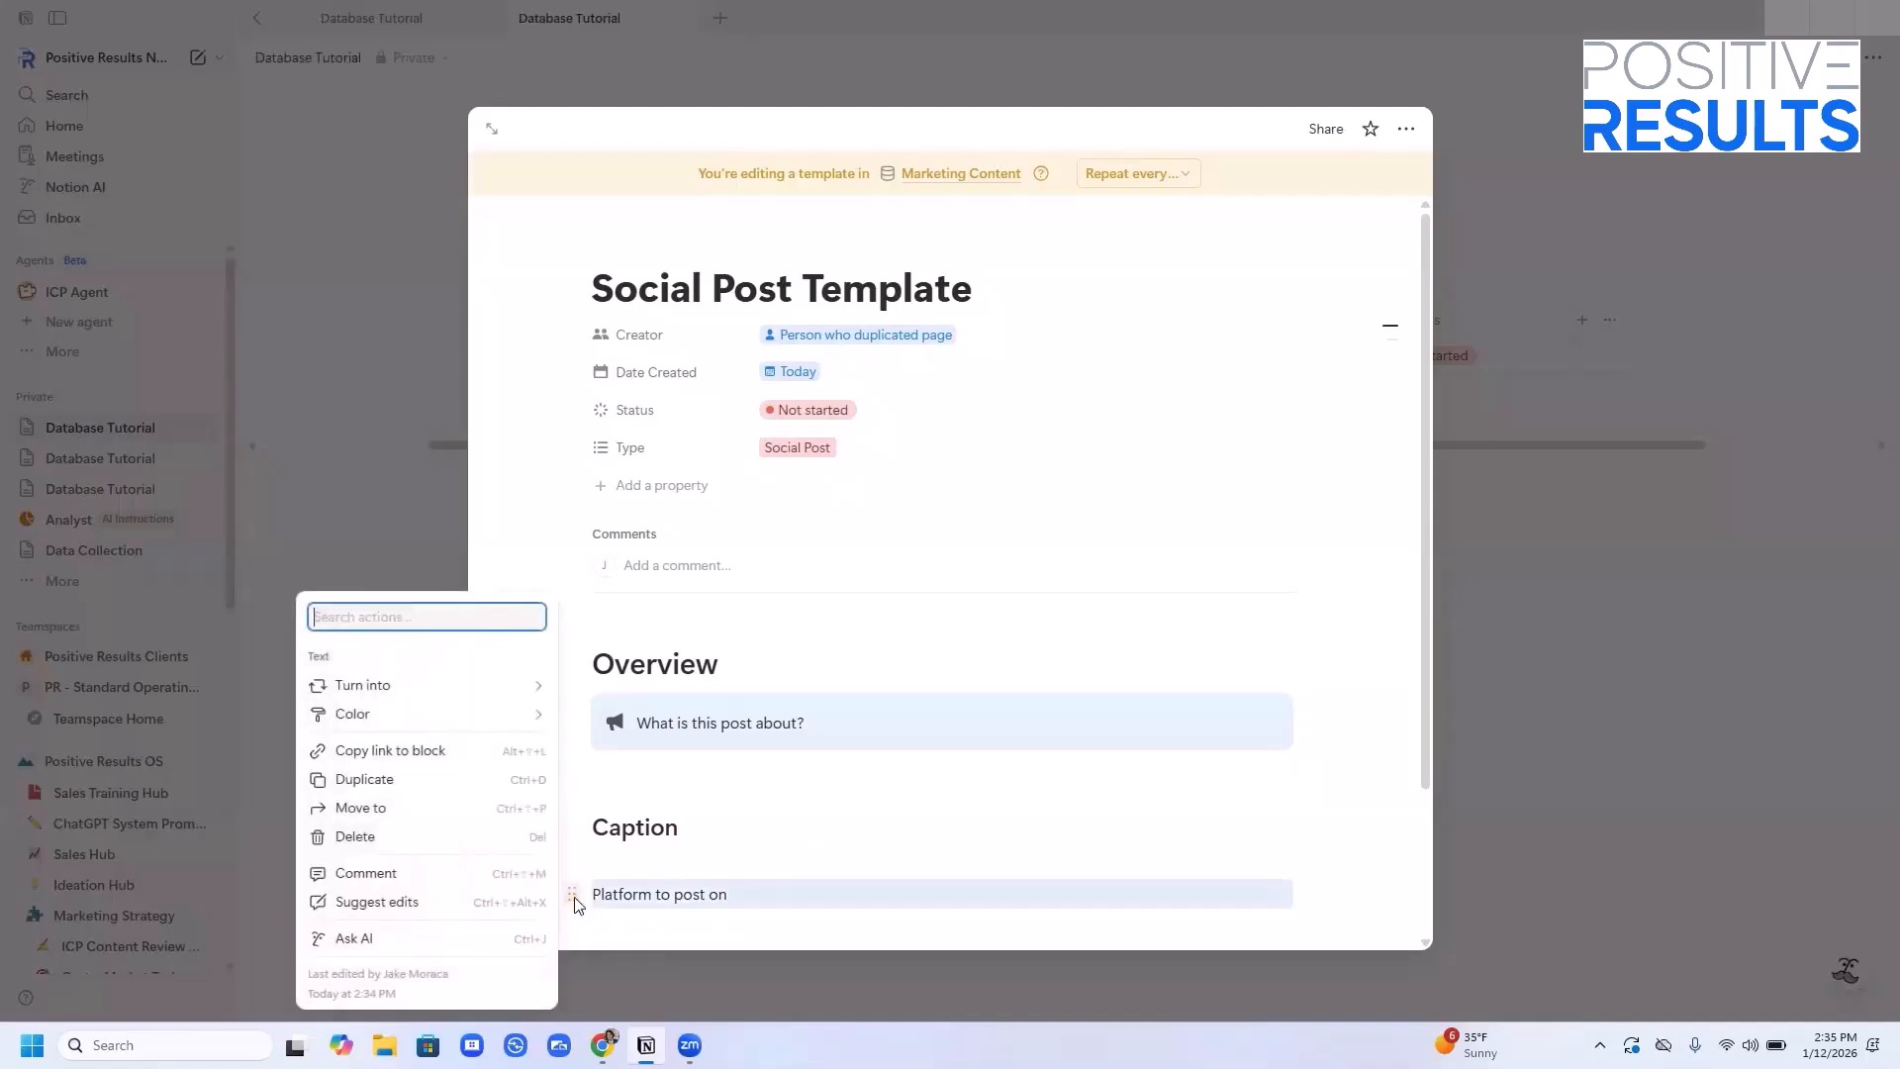
{"action": "mouse_move", "coordinate": [513, 687]}
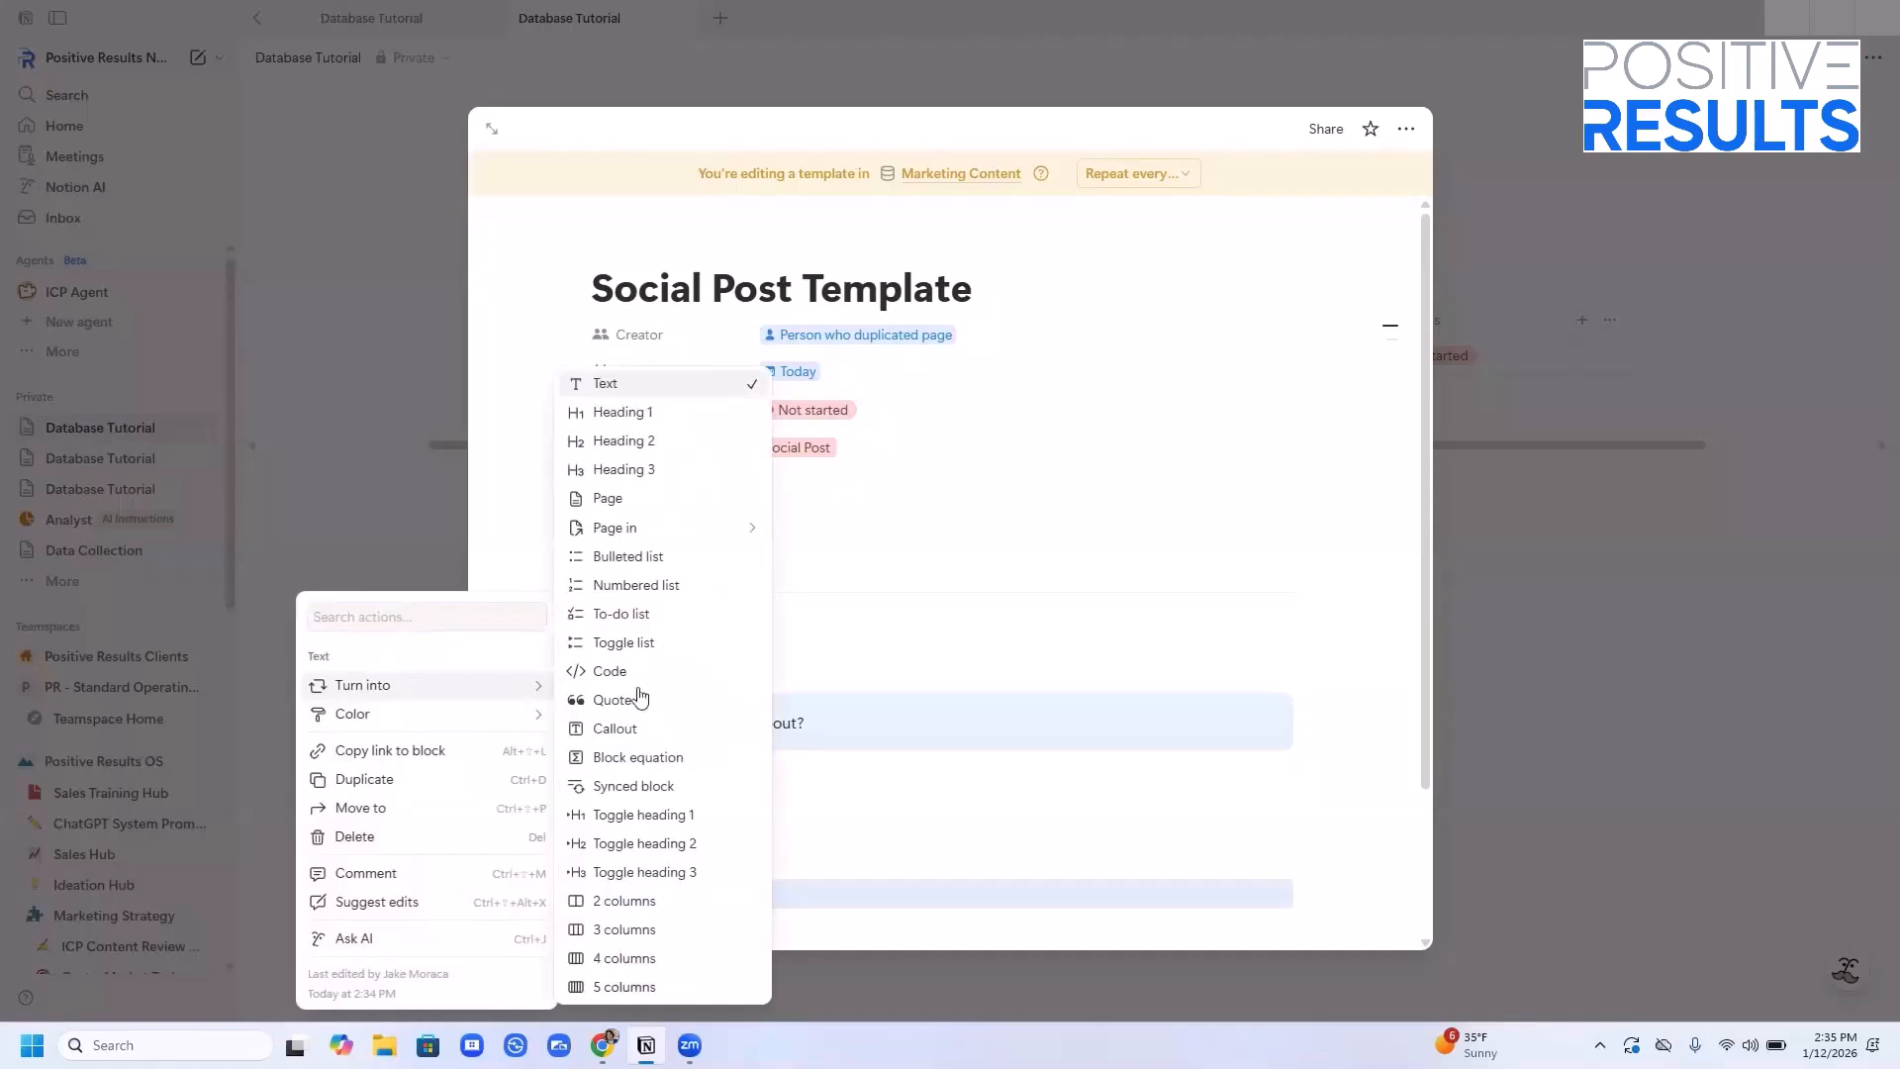
{"action": "left_click", "coordinate": [655, 440]}
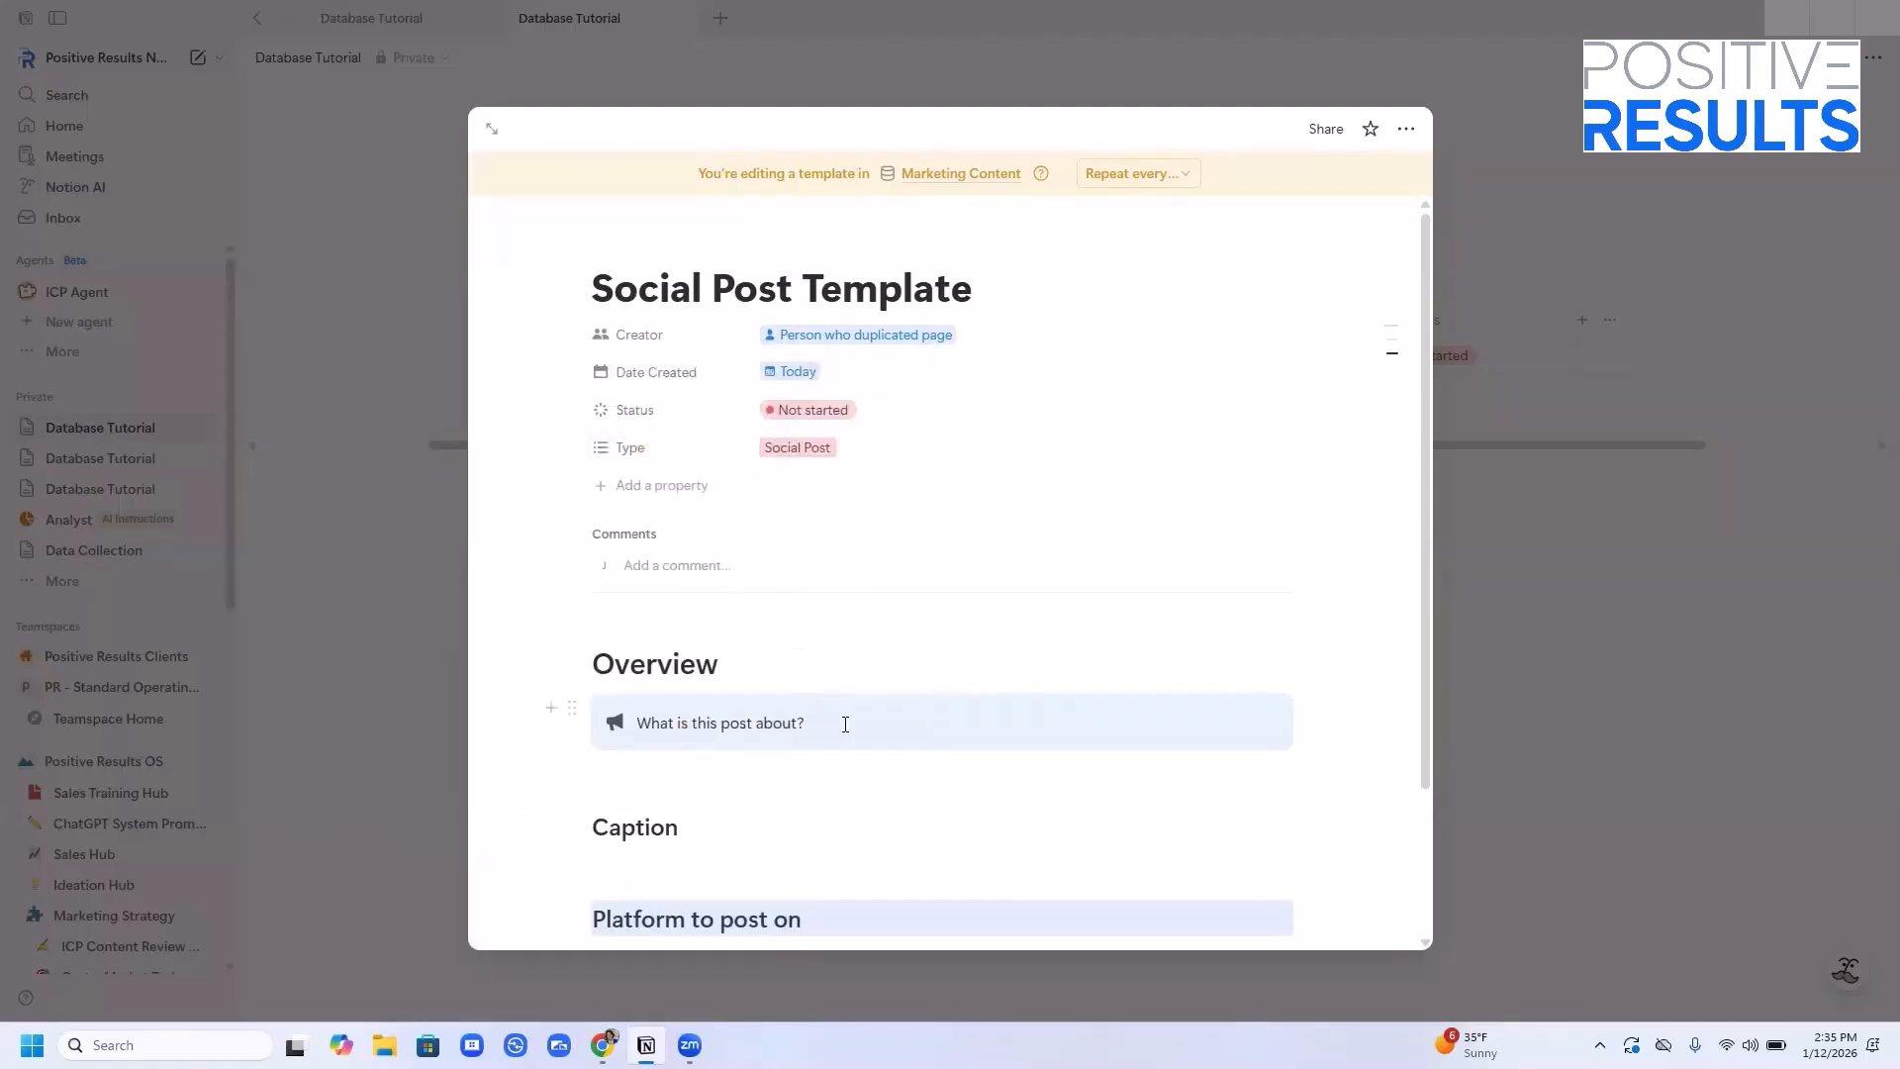
{"action": "scroll", "coordinate": [845, 693], "scroll_direction": "down", "scroll_amount": 2}
{"action": "left_click", "coordinate": [796, 865]}
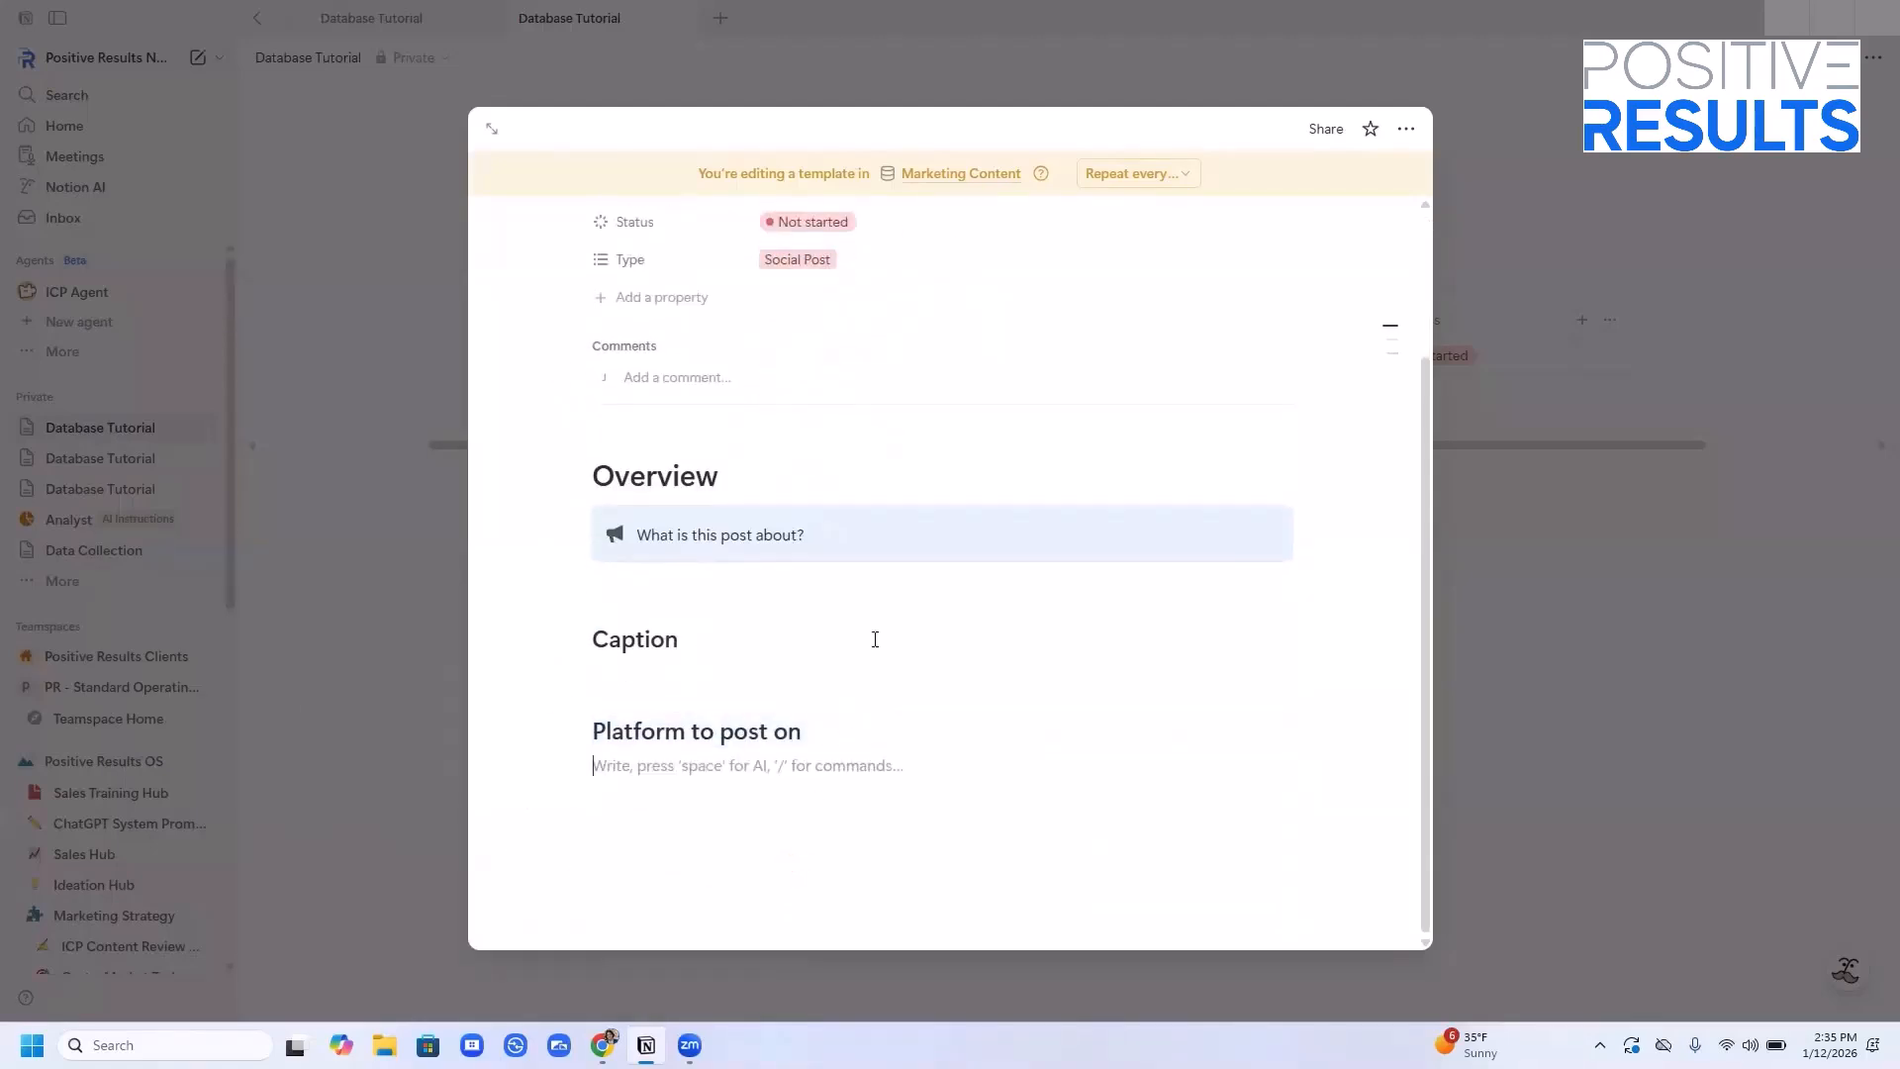
{"action": "scroll", "coordinate": [926, 453], "scroll_direction": "up", "scroll_amount": 2}
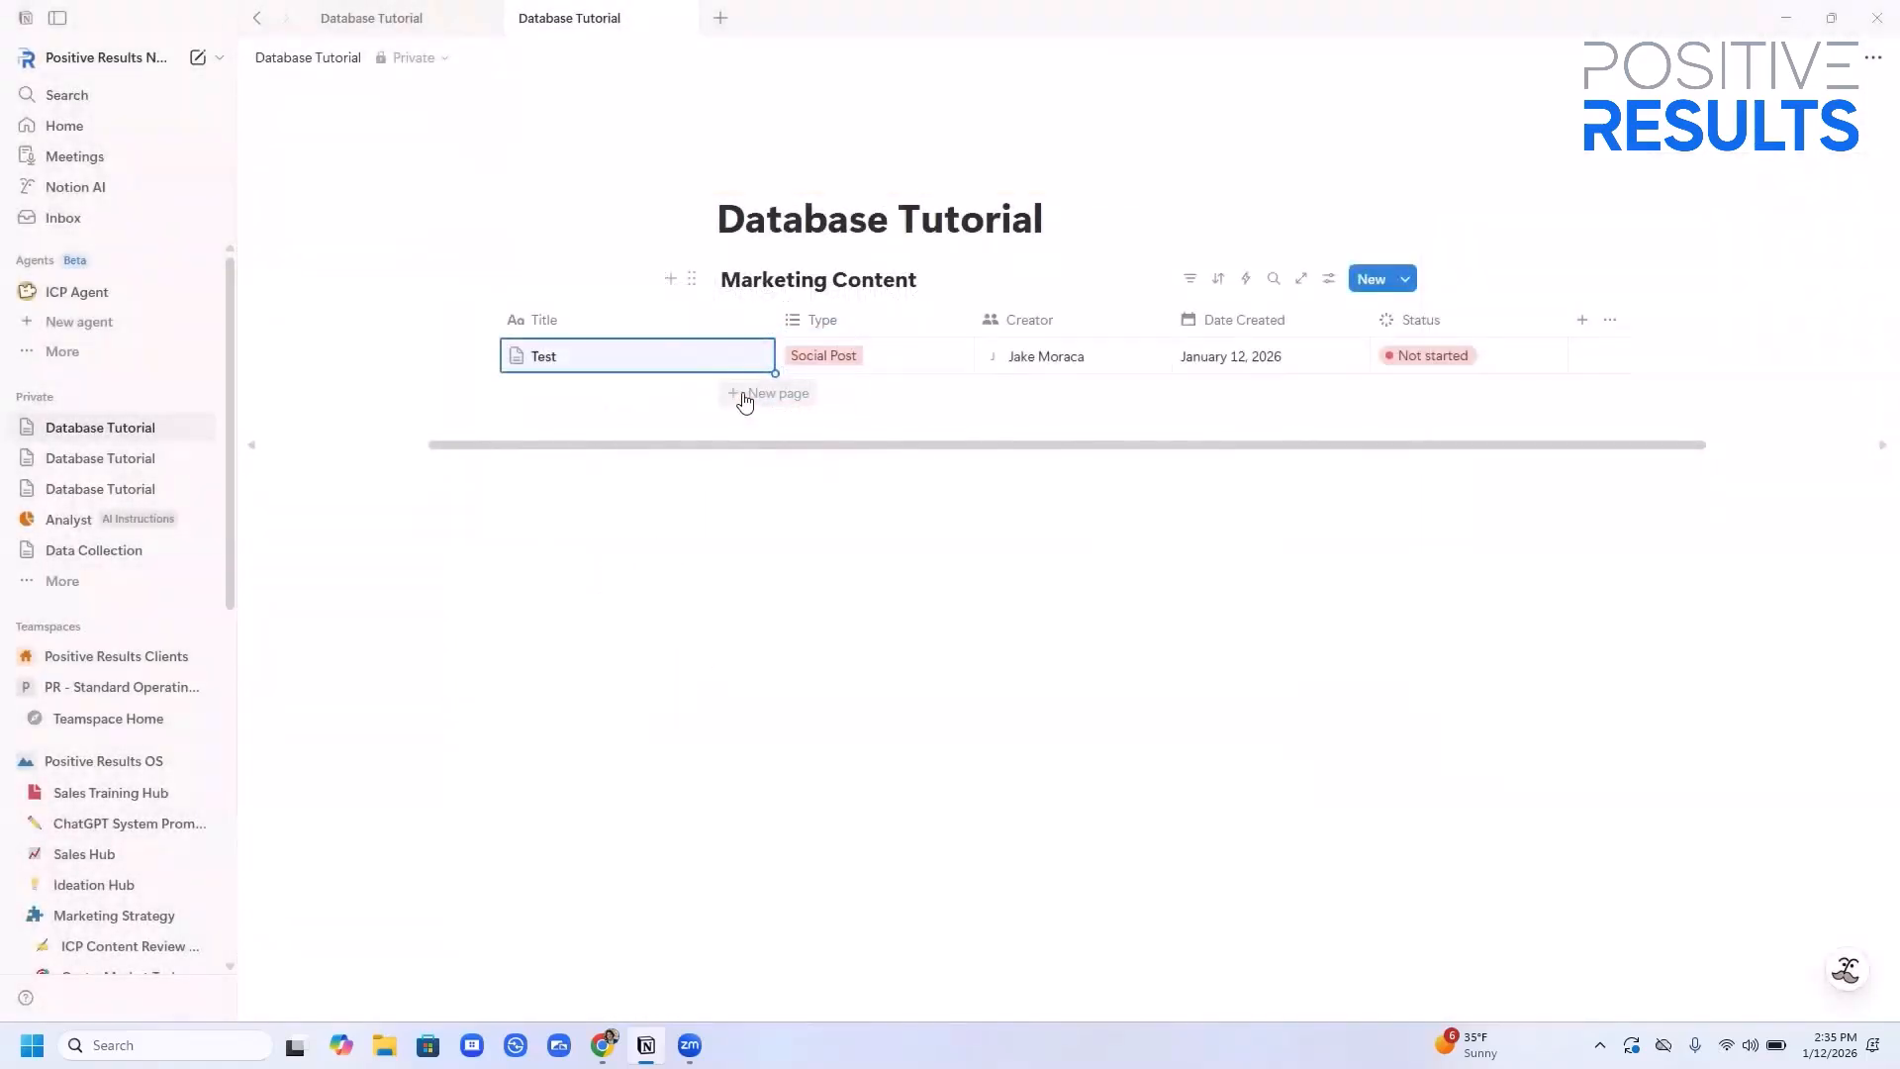
Add a new page to the Marketing Content database, apply the Social Post Template to it and close the page
{"action": "left_click", "coordinate": [746, 396]}
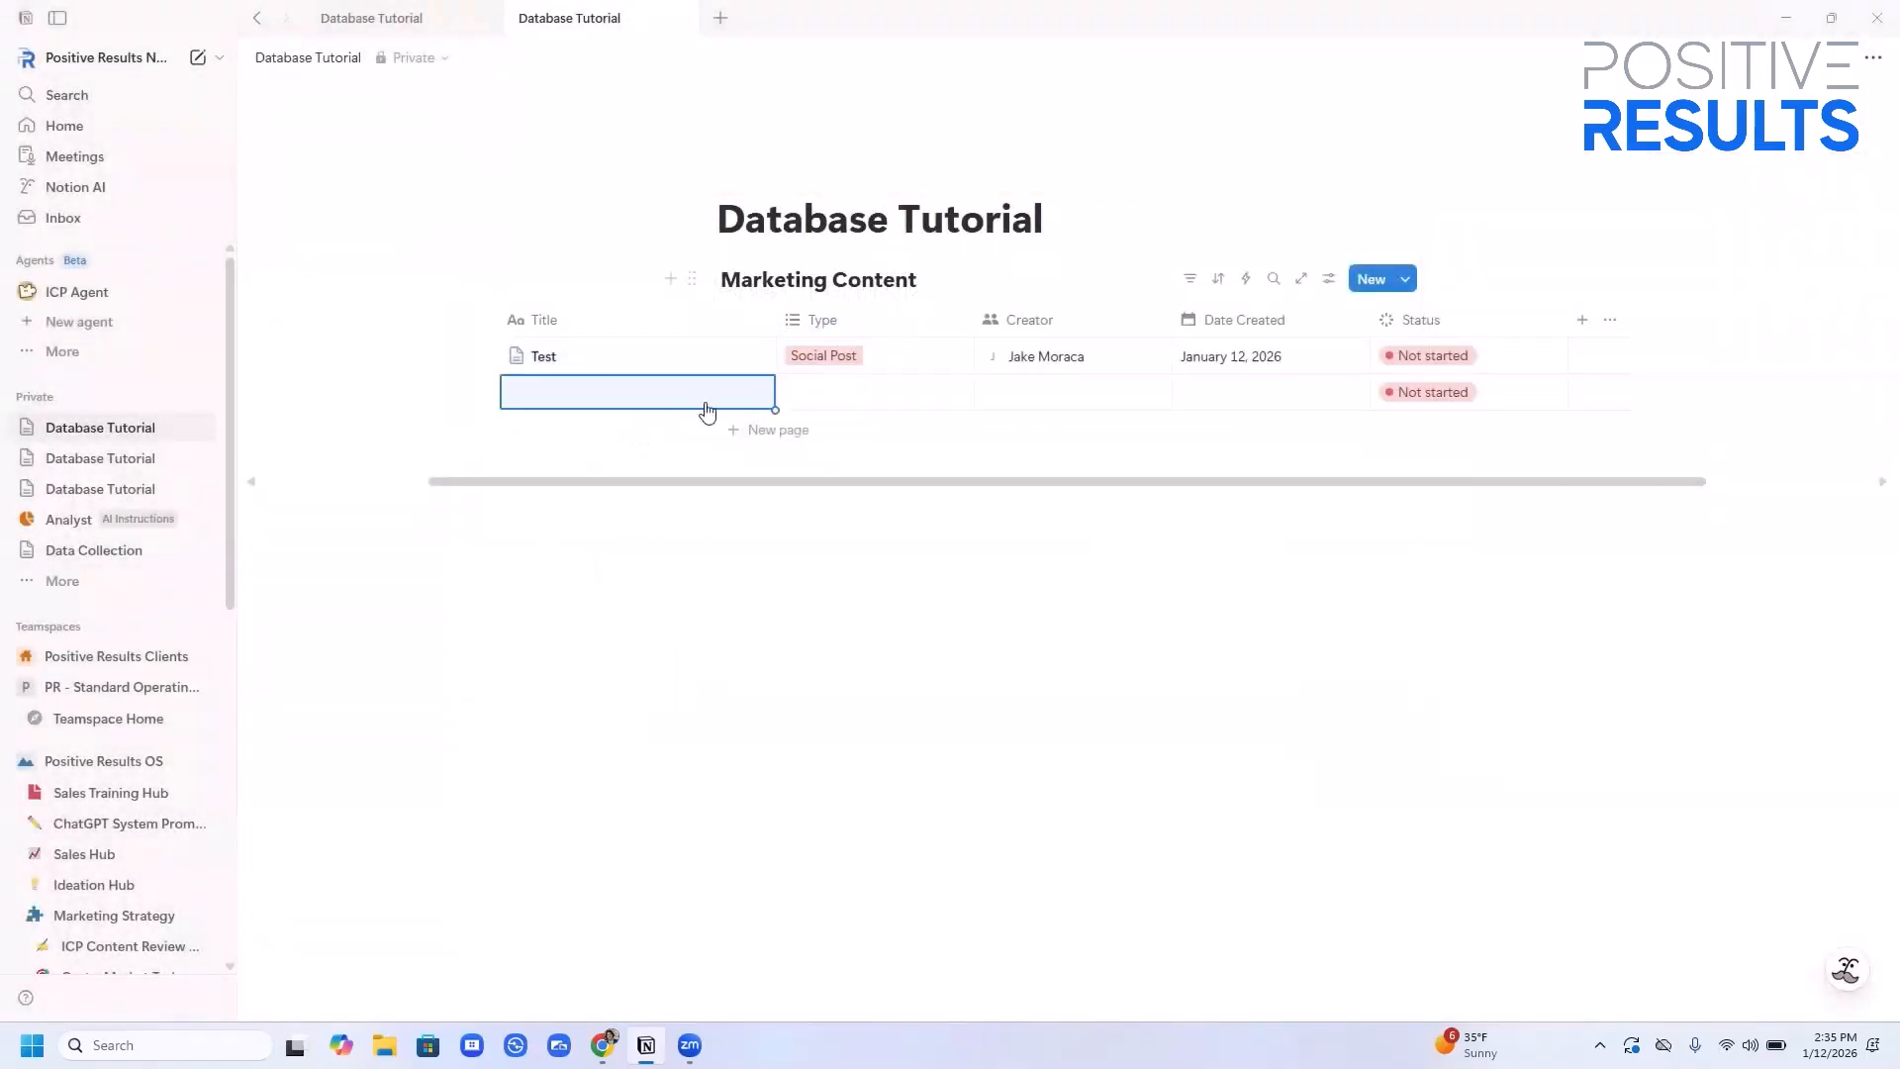
{"action": "left_click", "coordinate": [738, 392]}
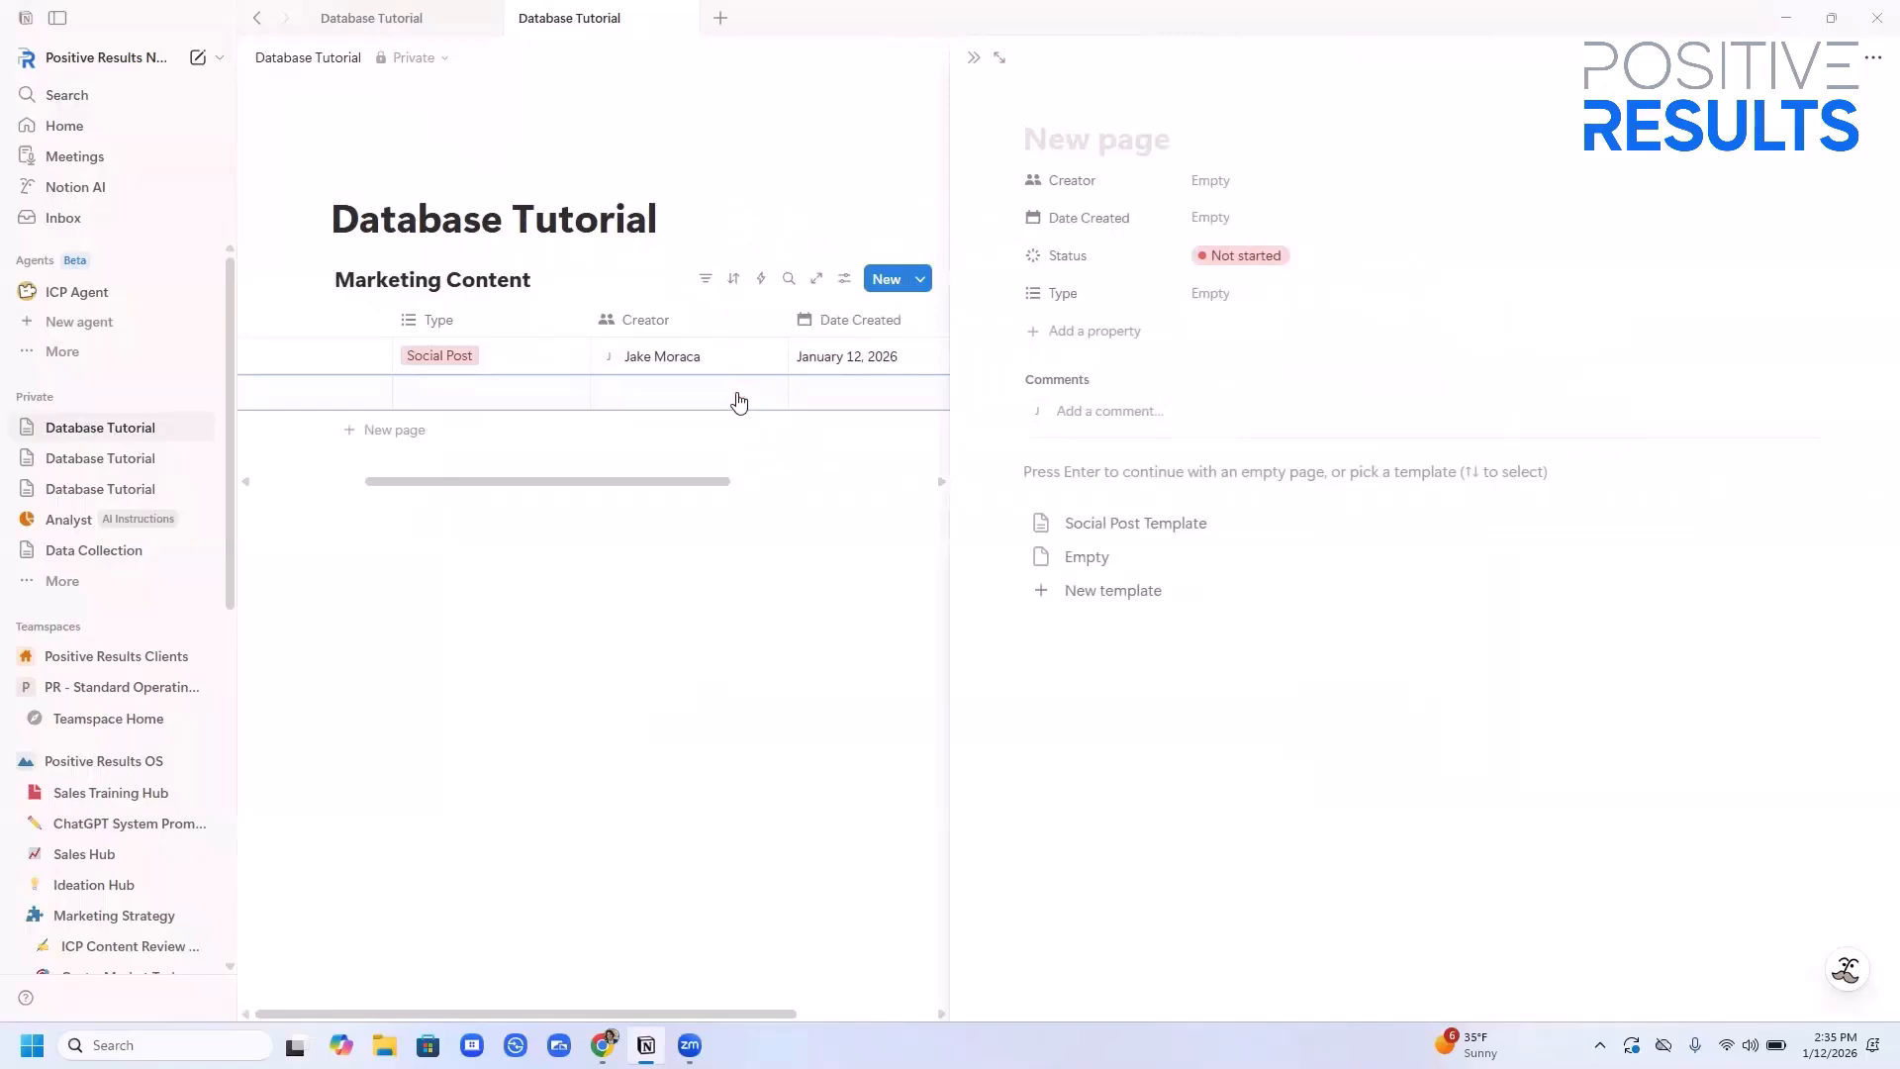
{"action": "left_click", "coordinate": [1139, 529]}
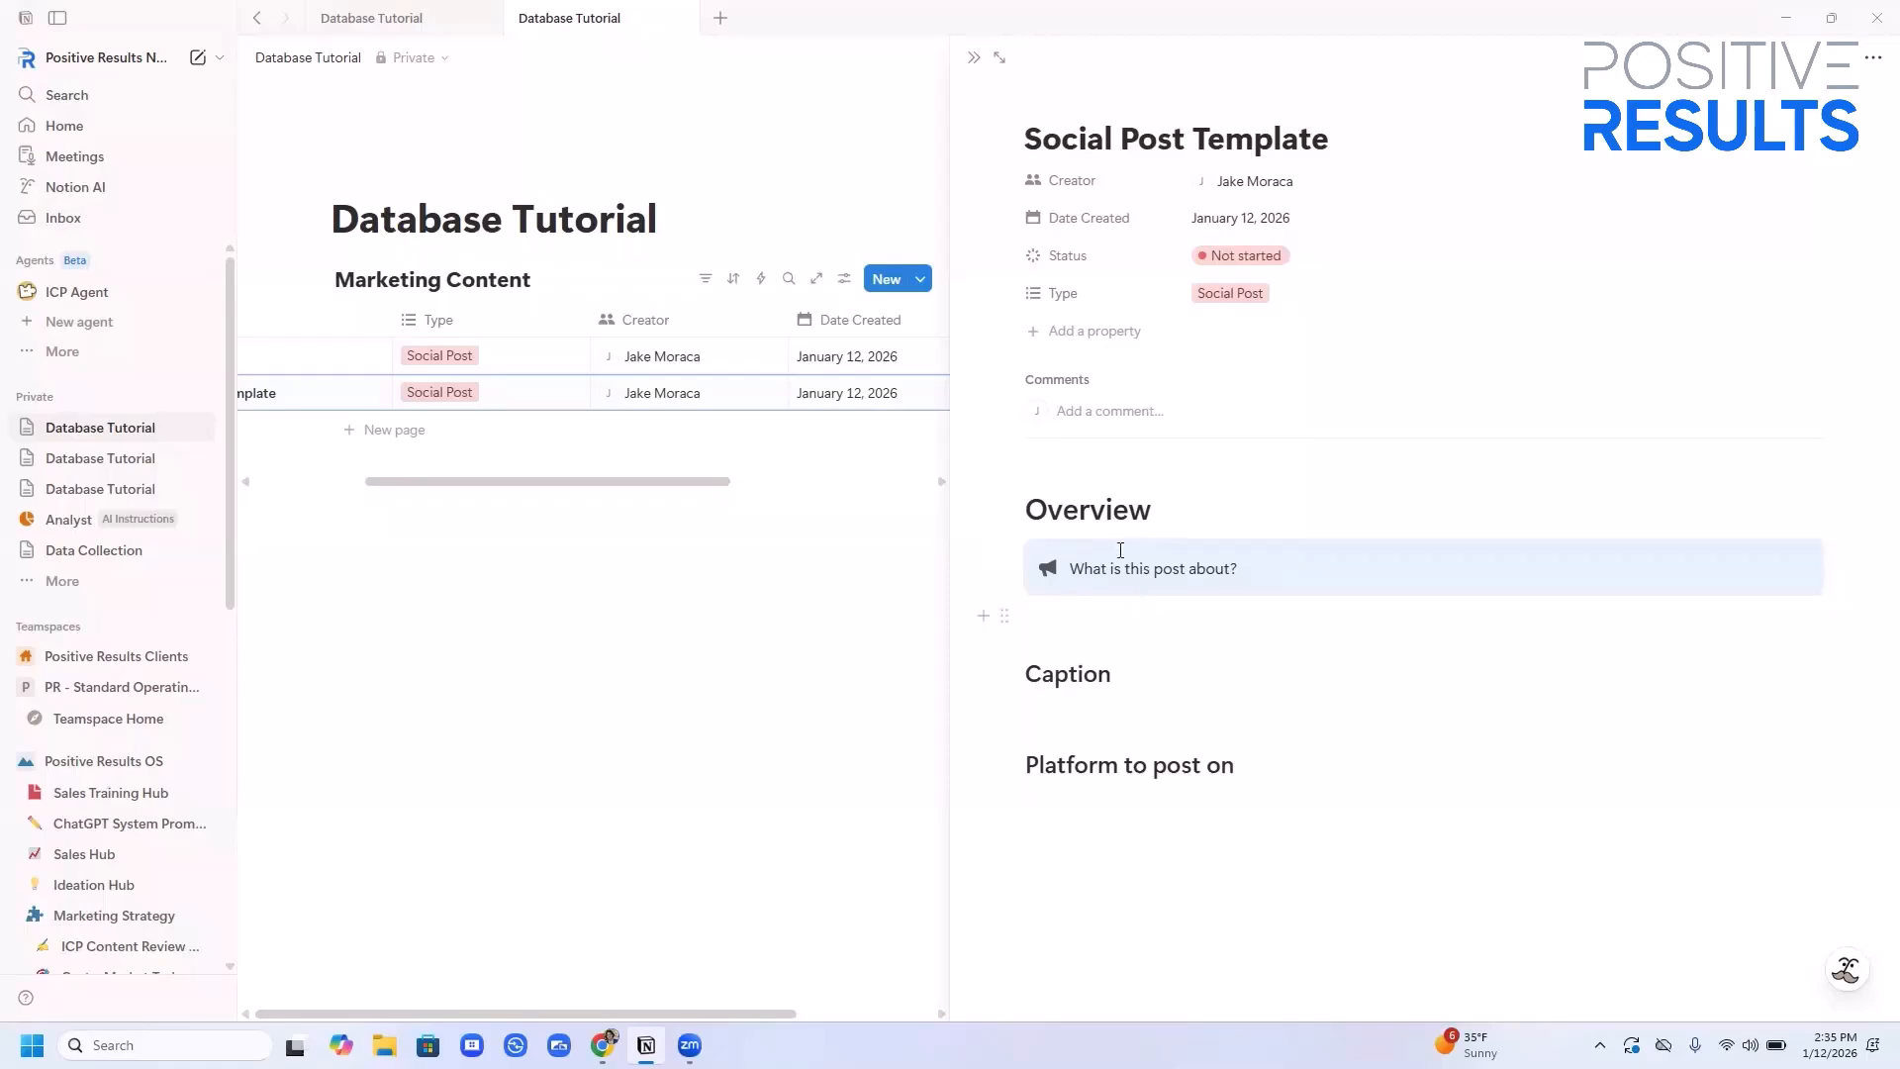
{"action": "key", "text": "Escape"}
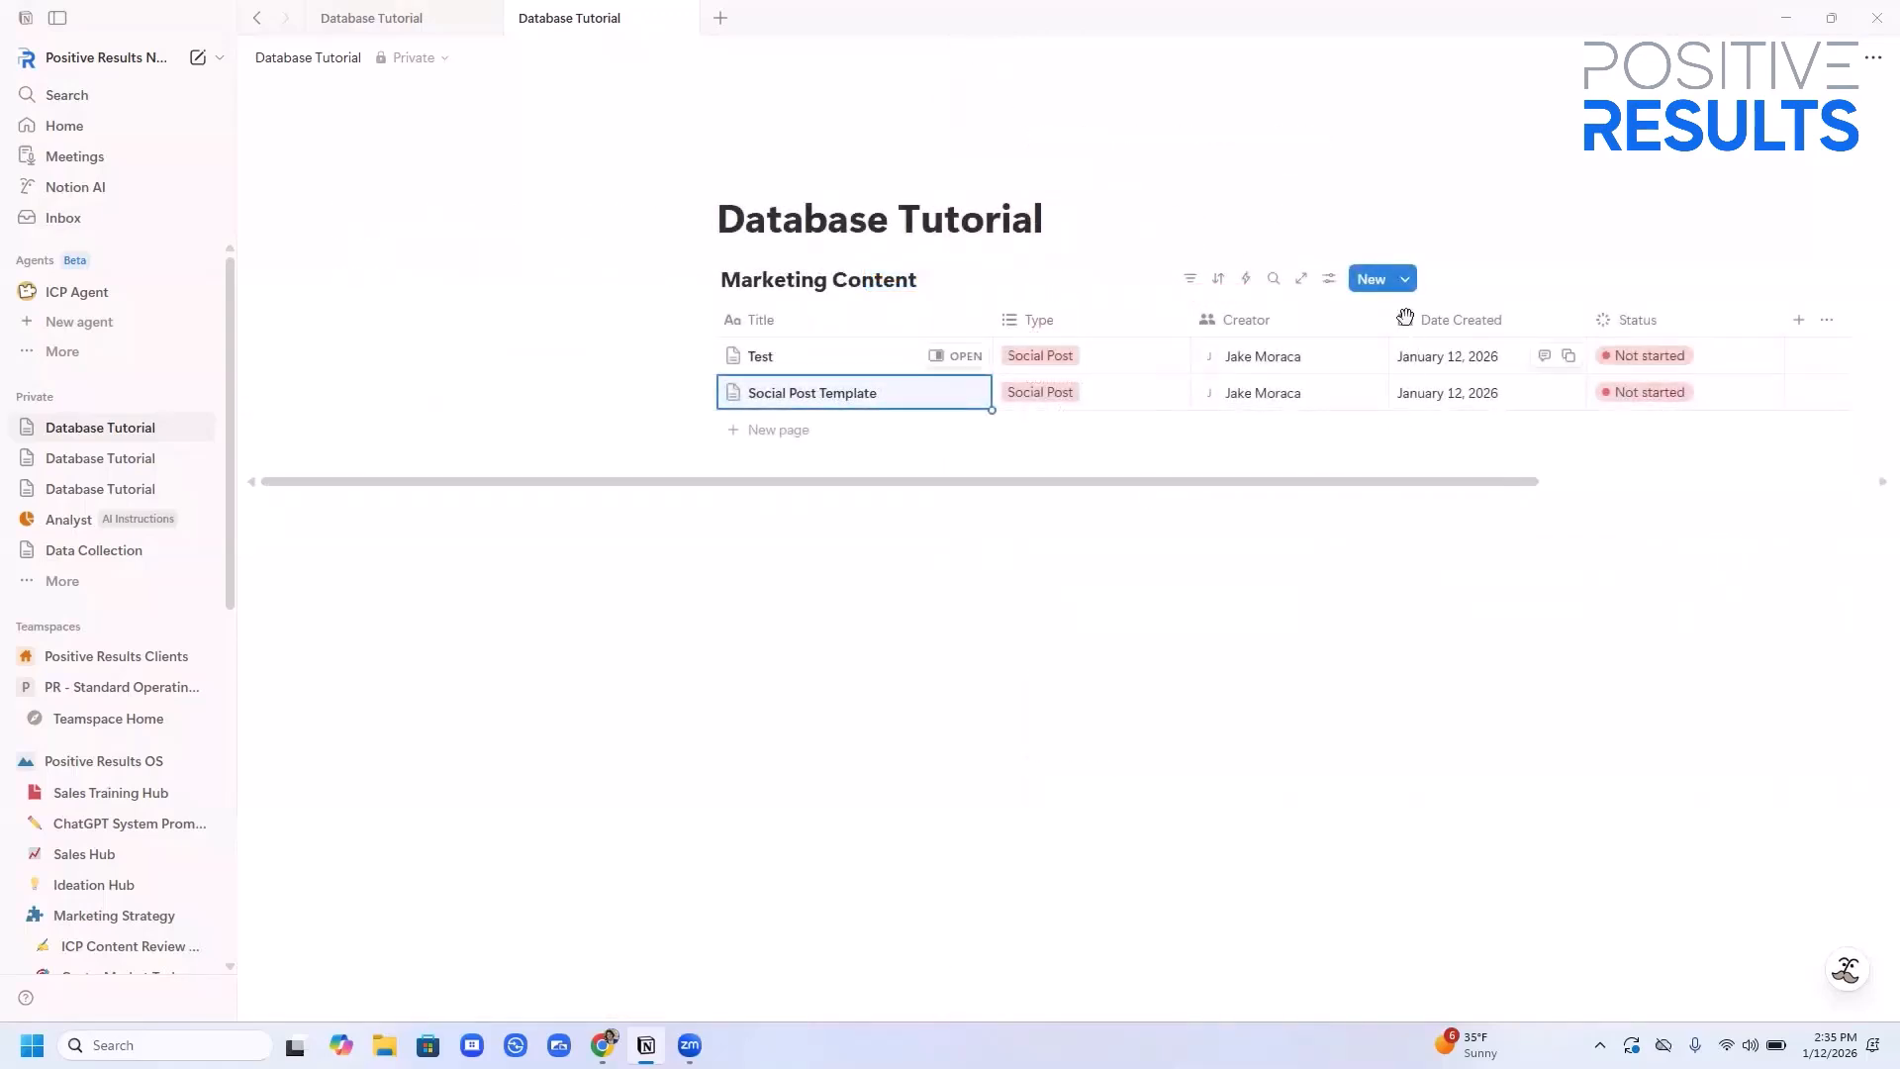
Create a Weekly Review template with creator Person who duplicated page, date Today and a new Type option named Review
{"action": "left_click", "coordinate": [1406, 279]}
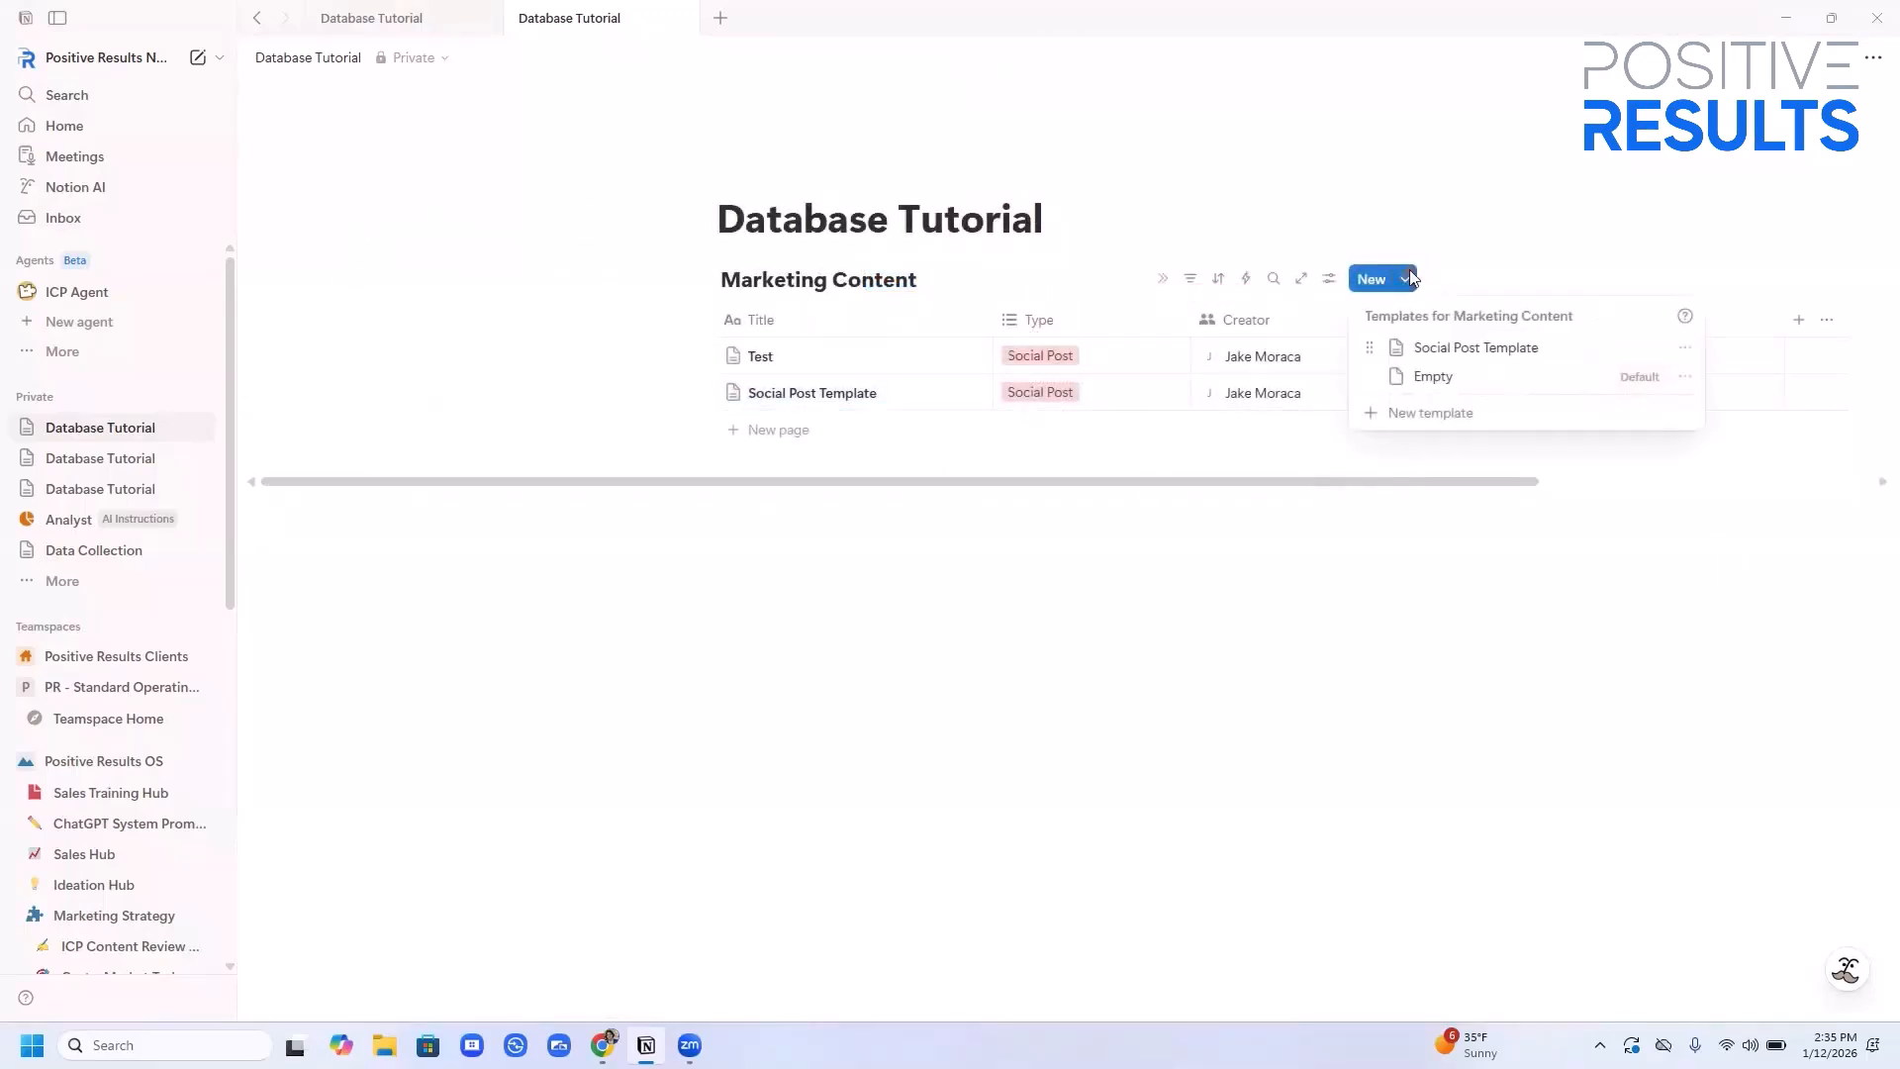
{"action": "left_click", "coordinate": [1441, 413]}
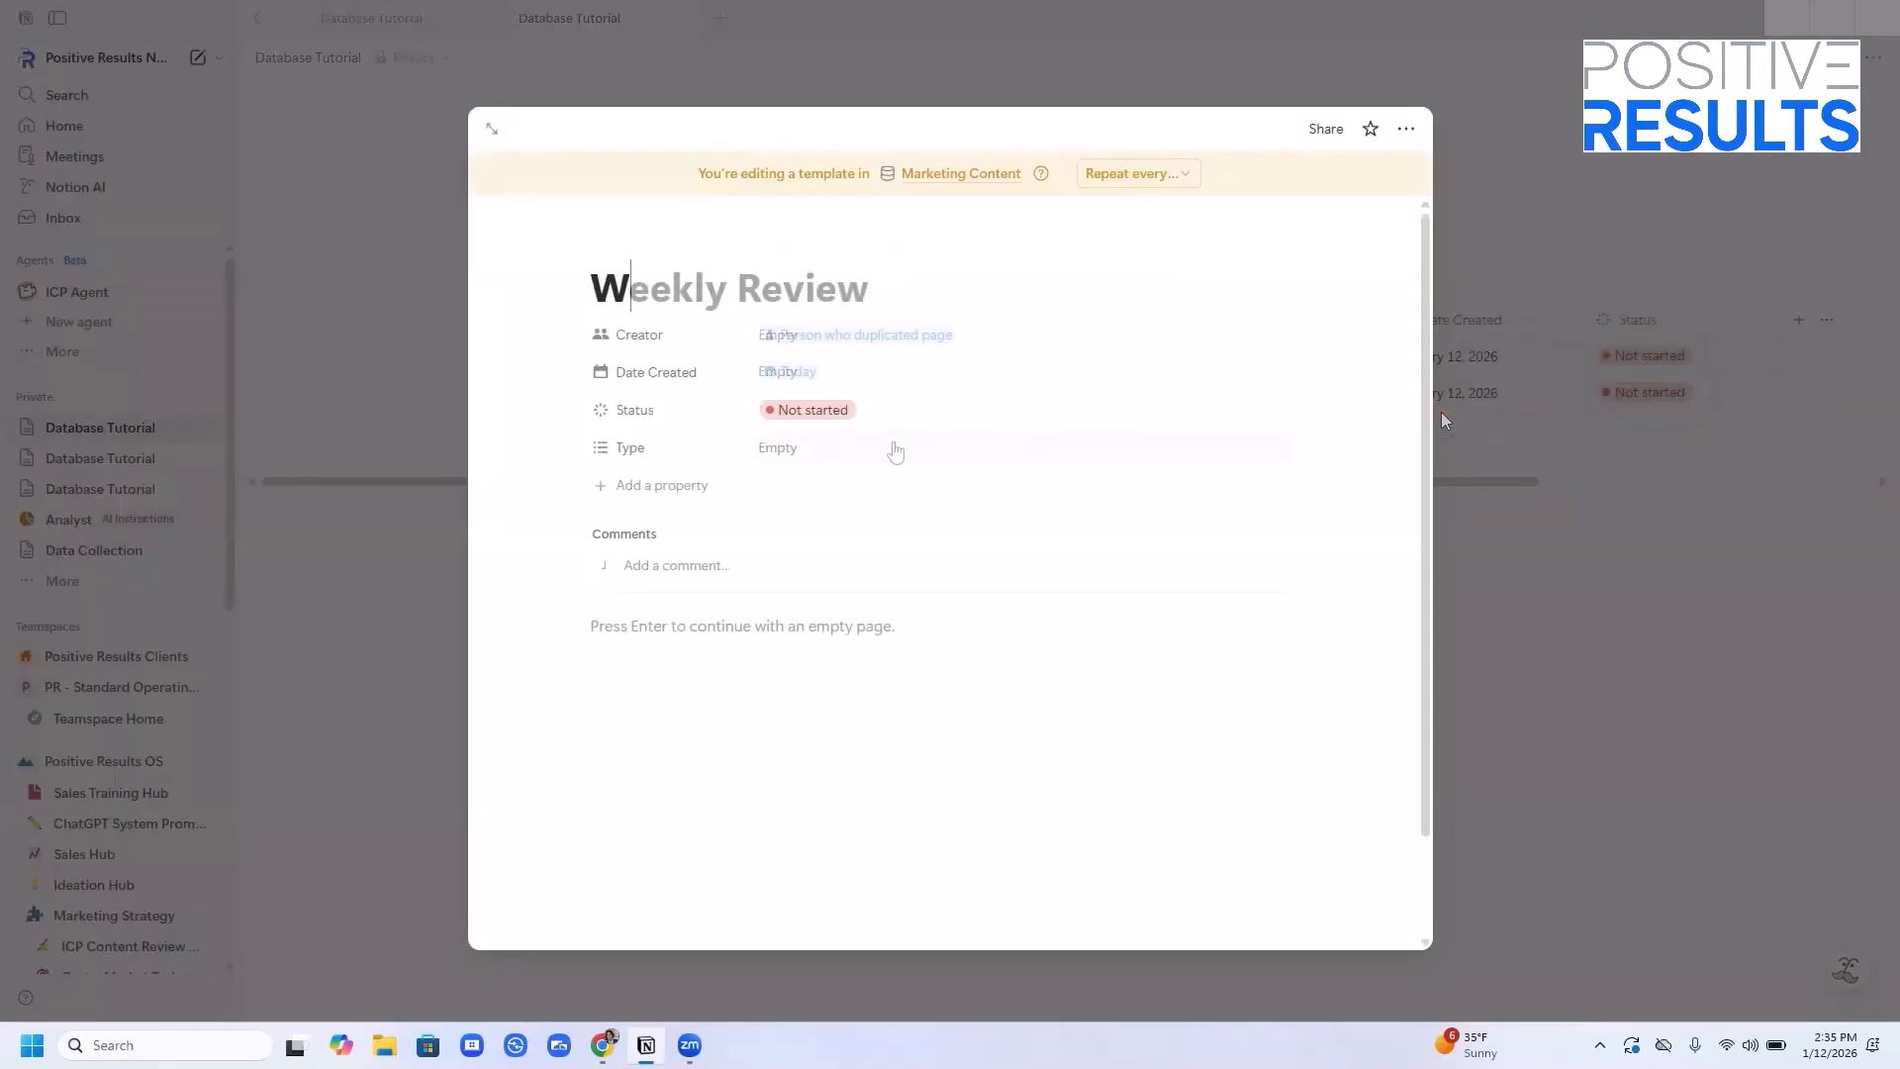
{"action": "left_click", "coordinate": [891, 446]}
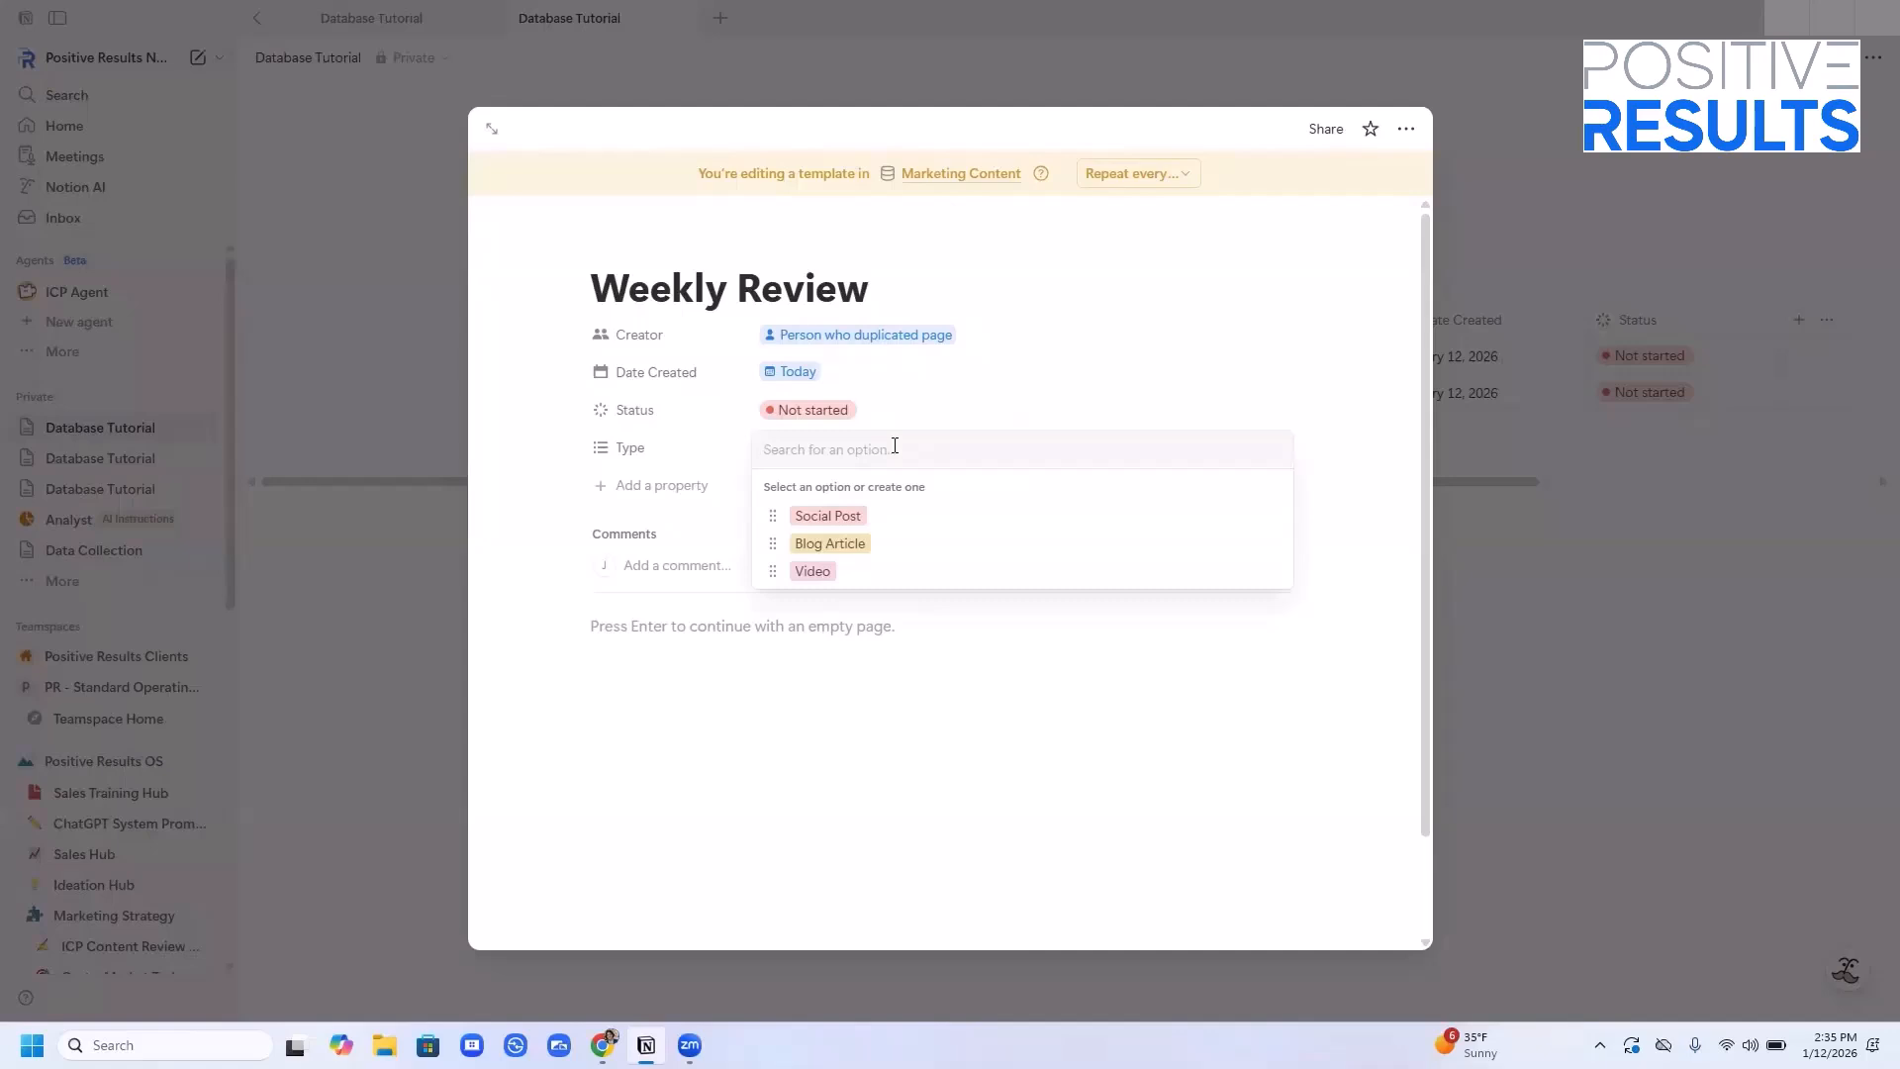
{"action": "type", "text": "Revi"}
{"action": "type", "text": "ew"}
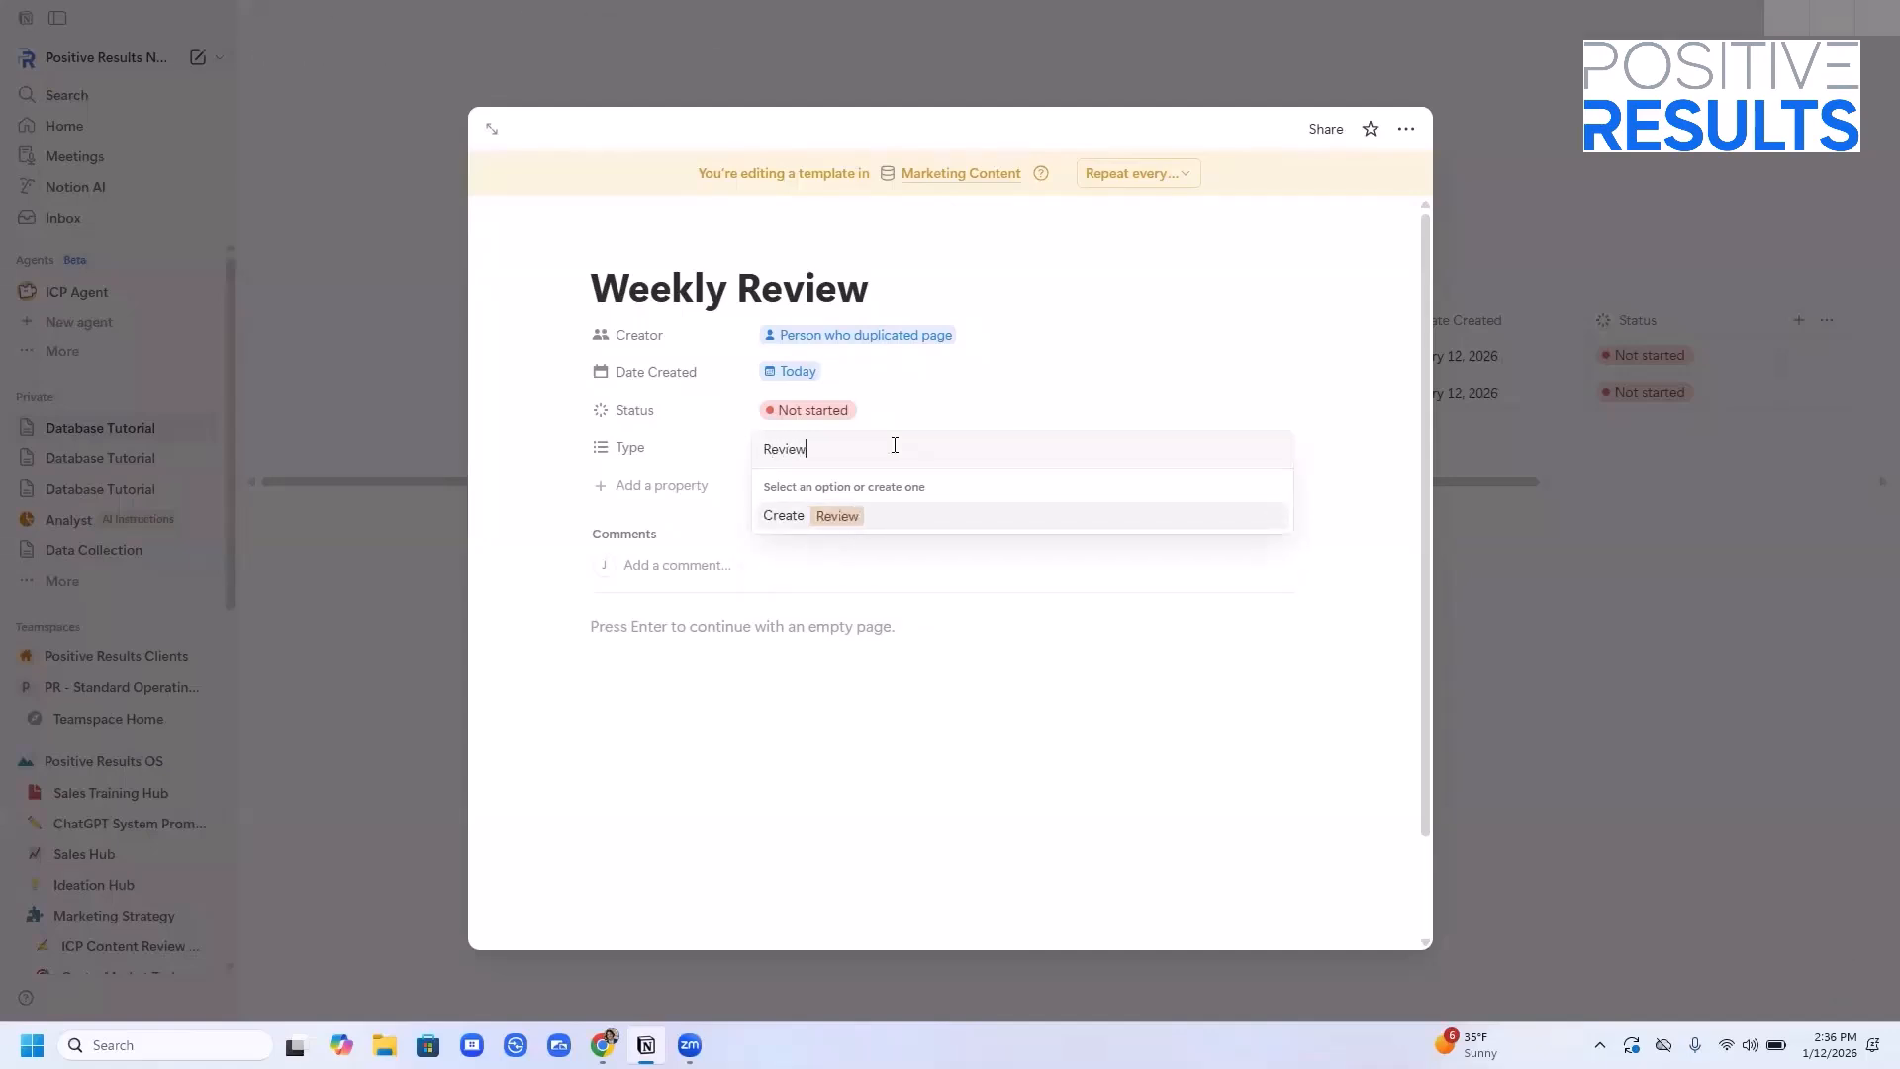
{"action": "key", "text": "Return"}
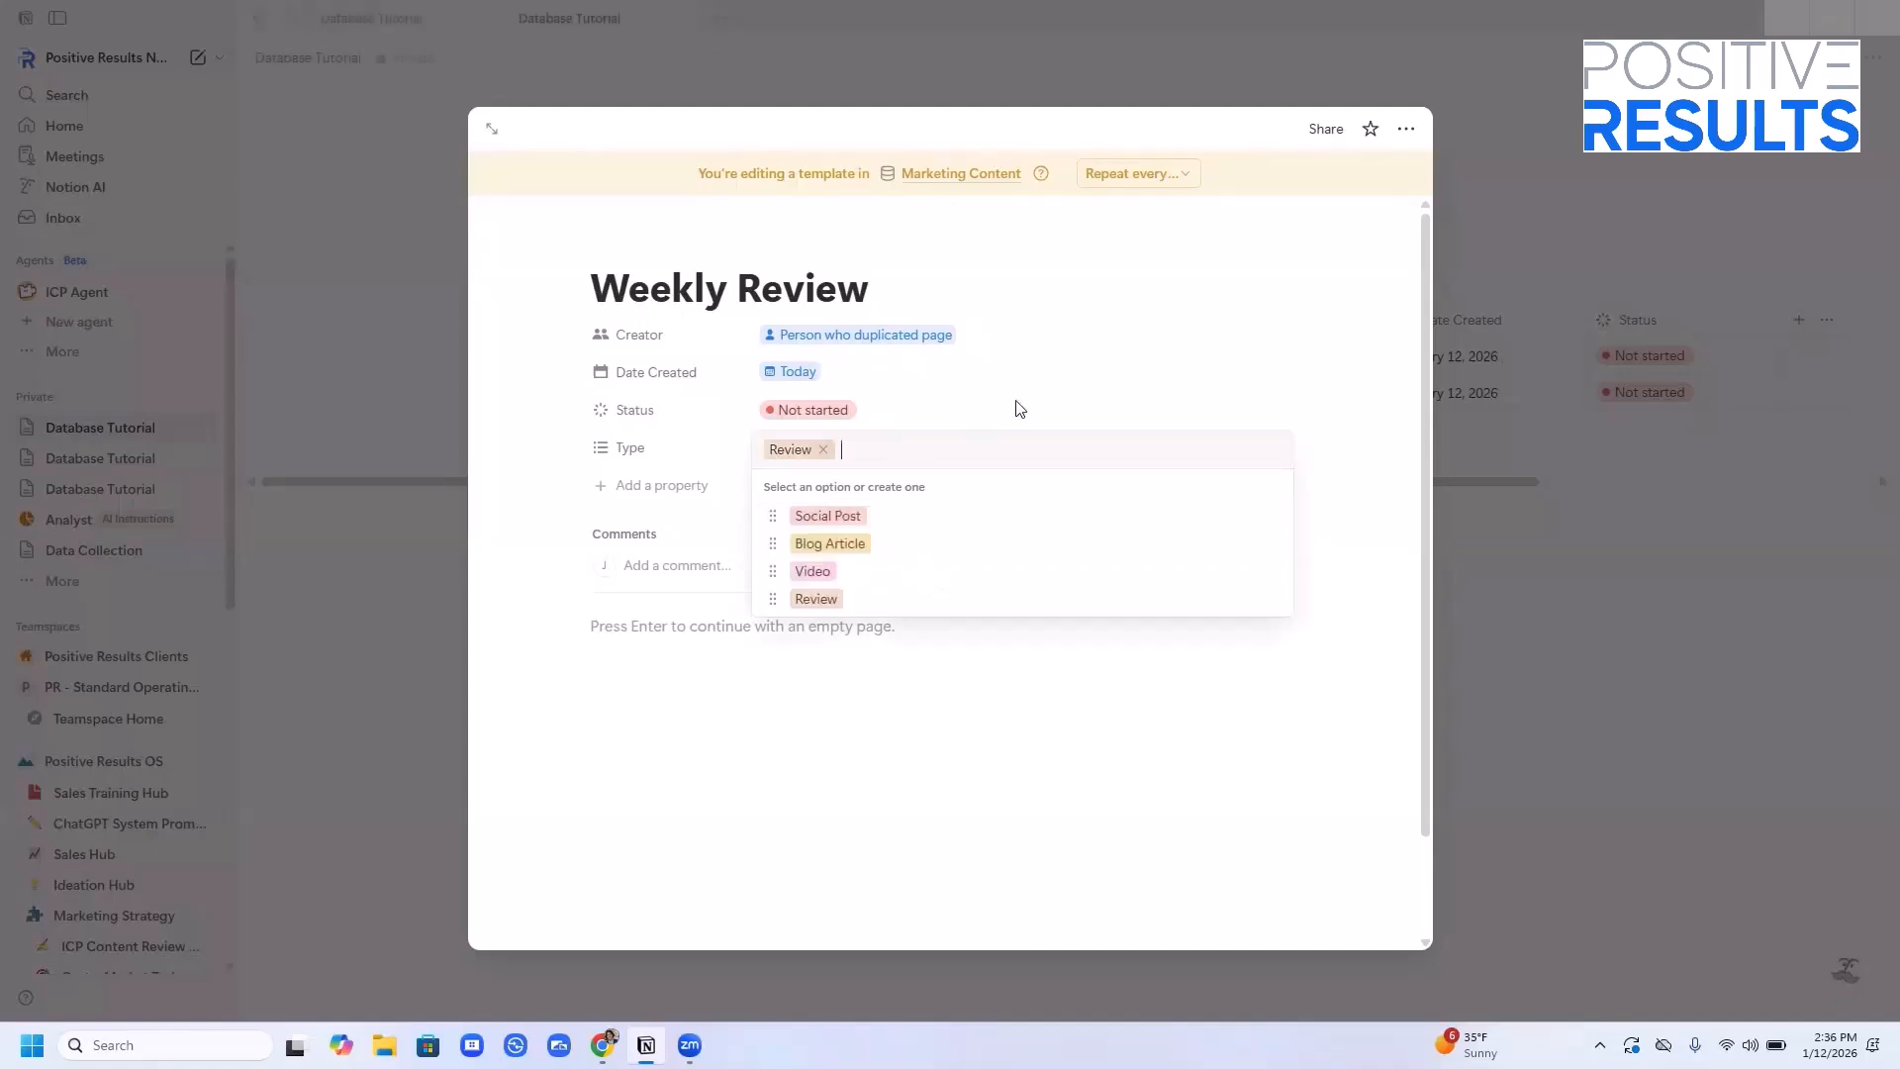
{"action": "left_click", "coordinate": [1017, 407]}
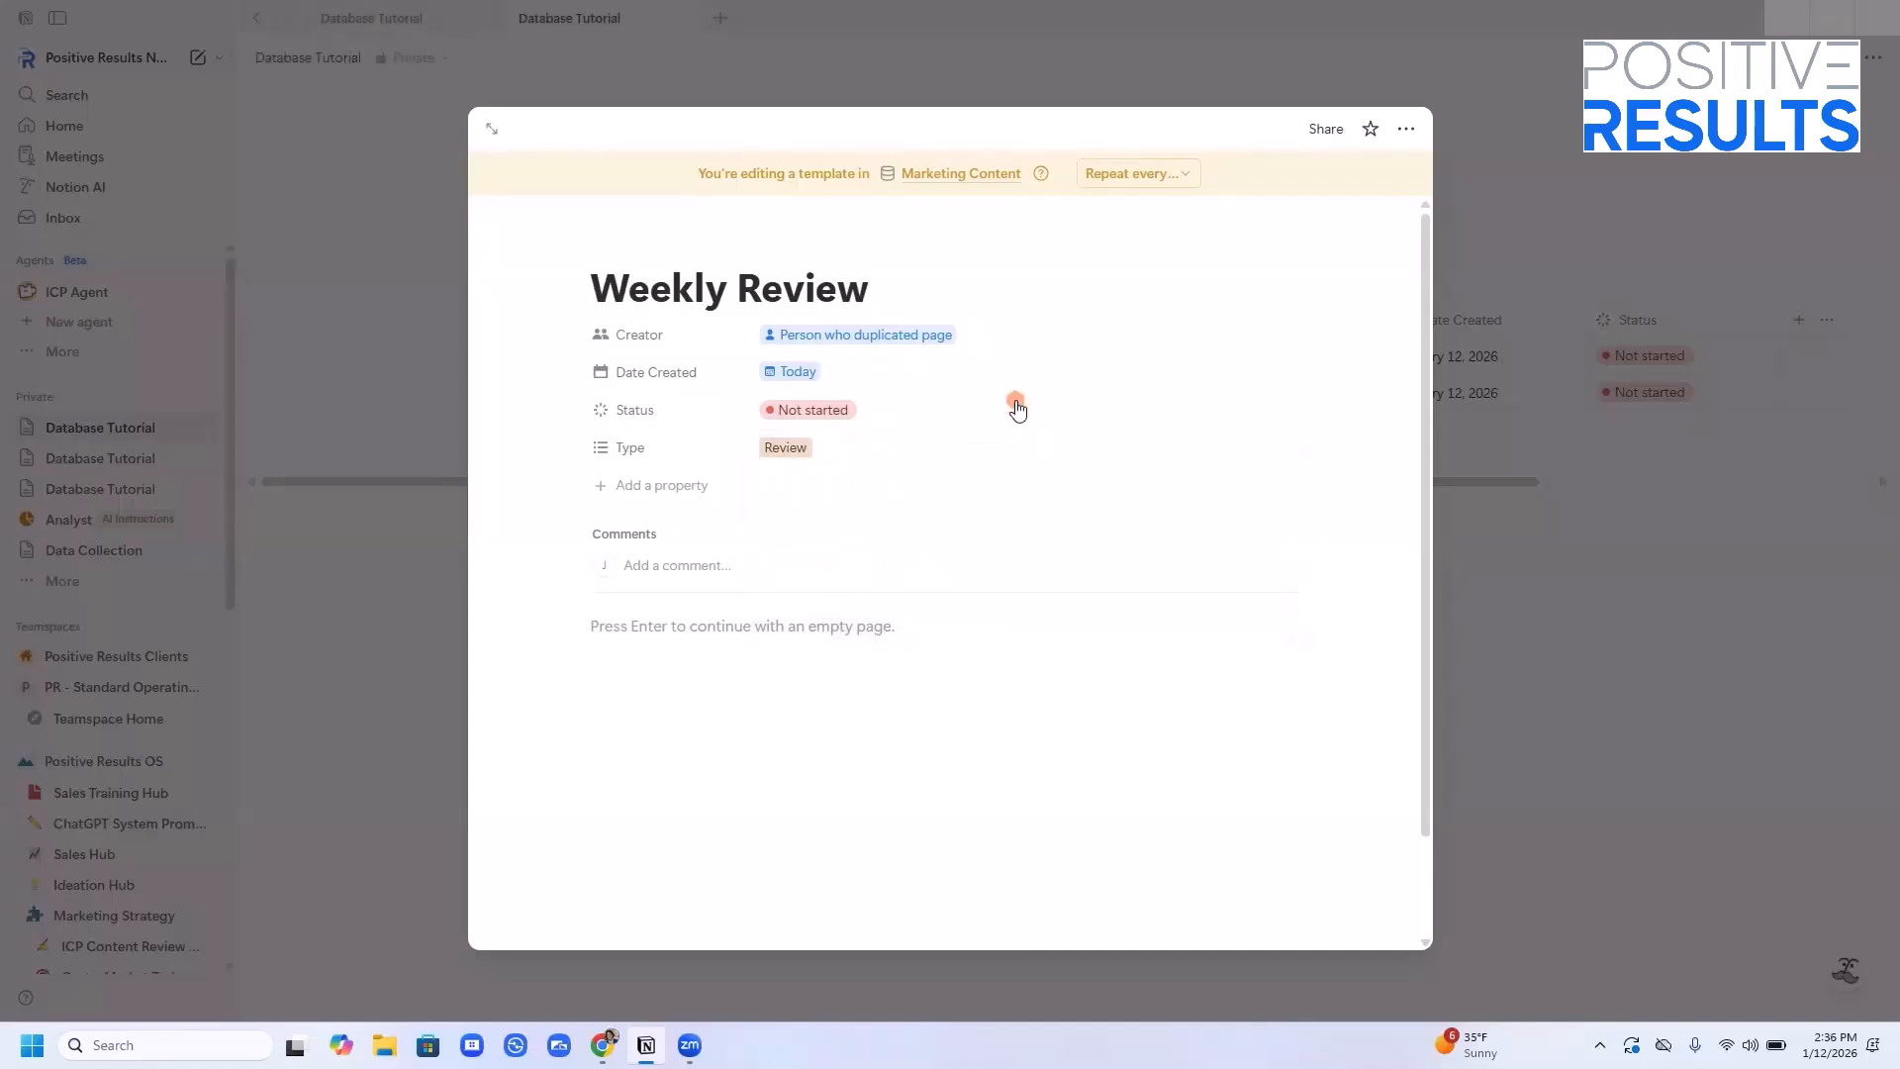
Add a Numbers from Past Week toggle heading with likes, comments and reposts bullets, plus Best Performing Content with a callout and To Do's for Next Week
{"action": "left_click", "coordinate": [744, 628]}
{"action": "type", "text": "Numbers from Past Week likes comments reposts Best Performing Content To Do's for Next Week"}
{"action": "scroll", "coordinate": [1251, 419], "scroll_direction": "up", "scroll_amount": 2}
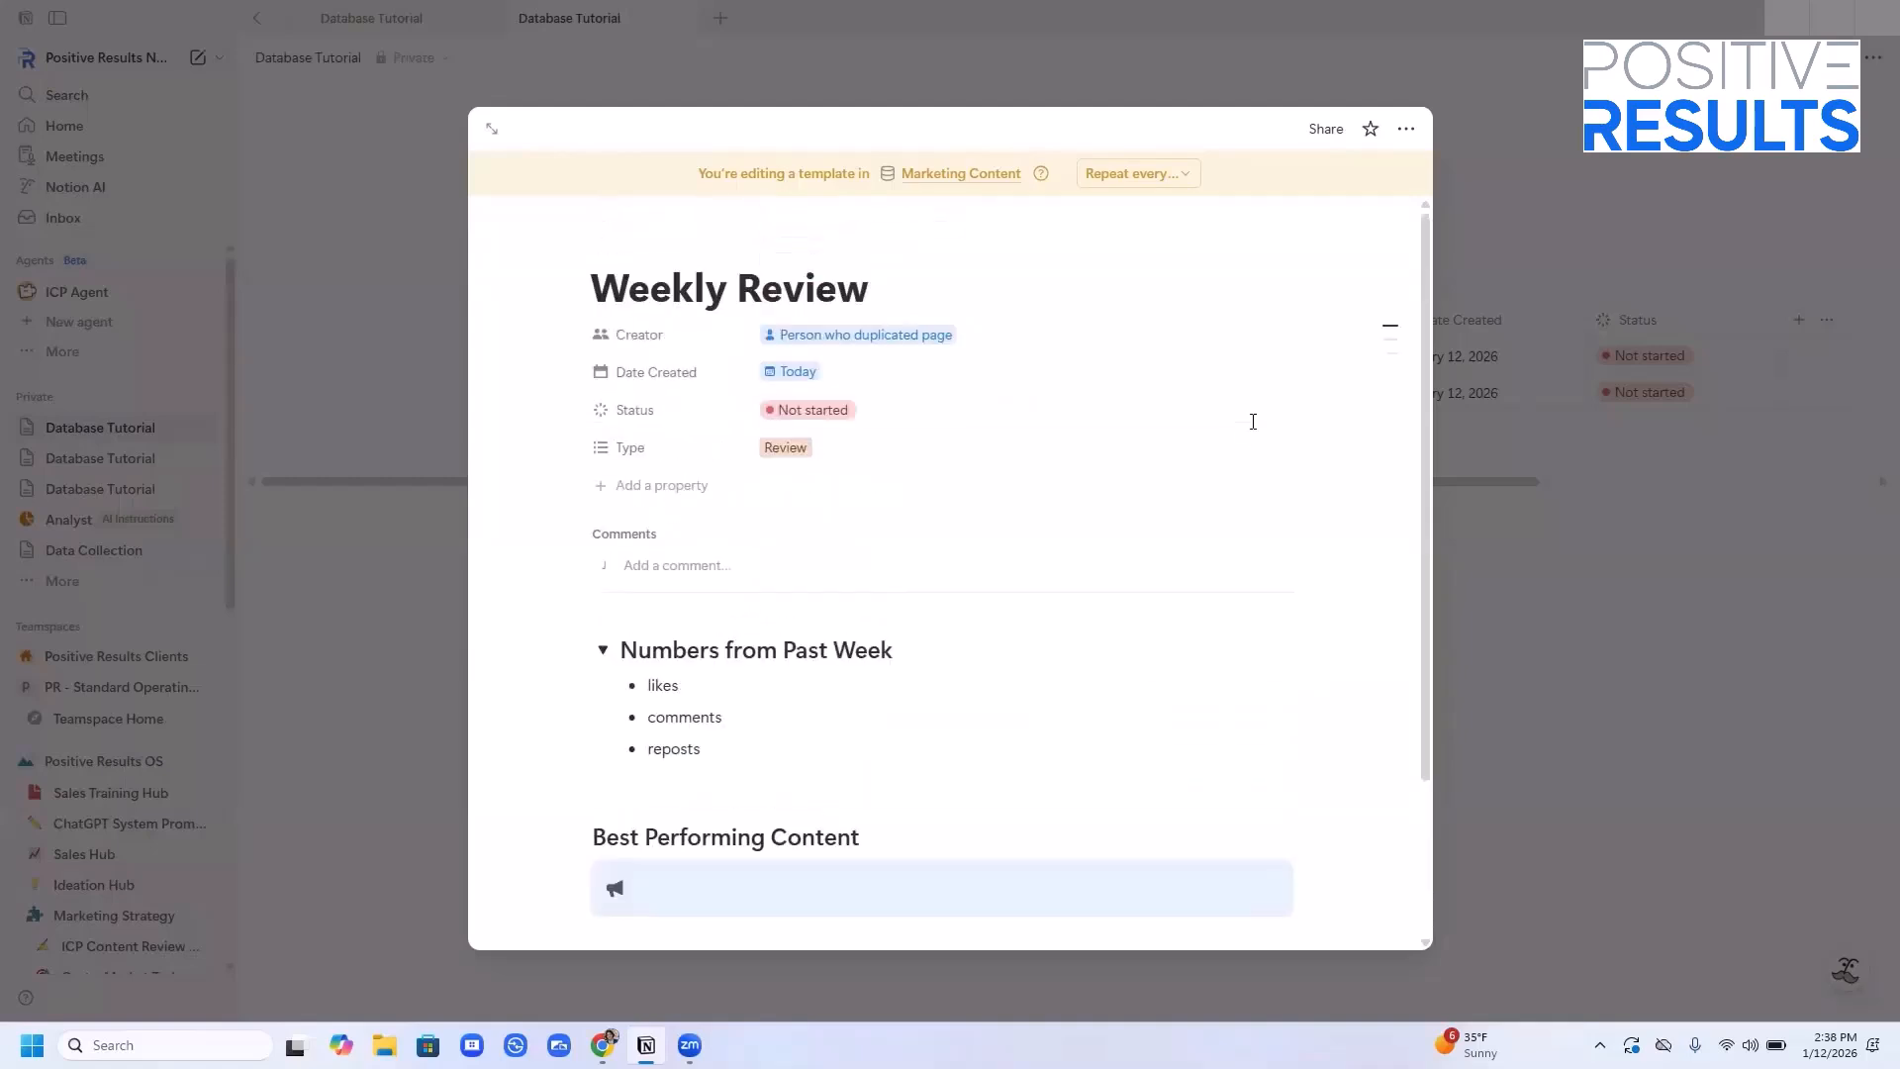
Set the Weekly Review template to repeat every 1 week on Friday only, save the cadence and close the template
{"action": "left_click", "coordinate": [1184, 173]}
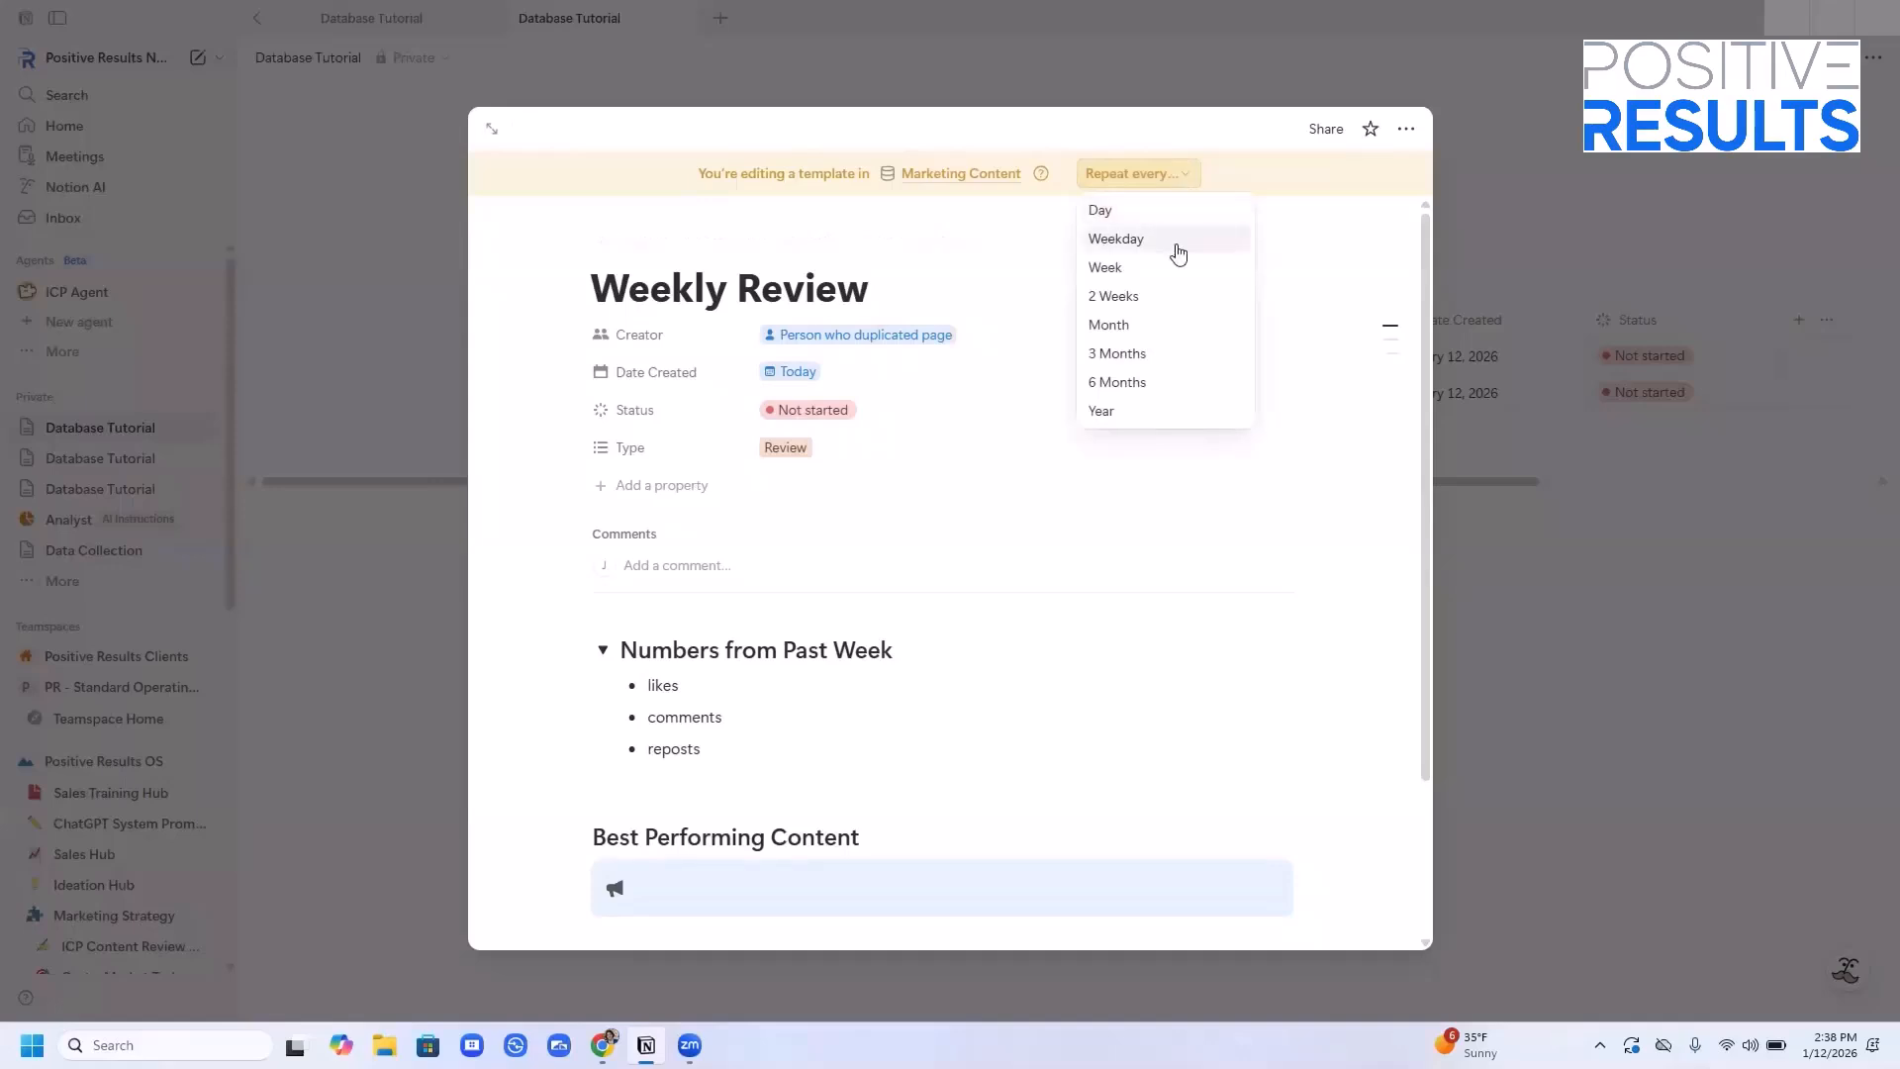
{"action": "left_click", "coordinate": [1177, 245]}
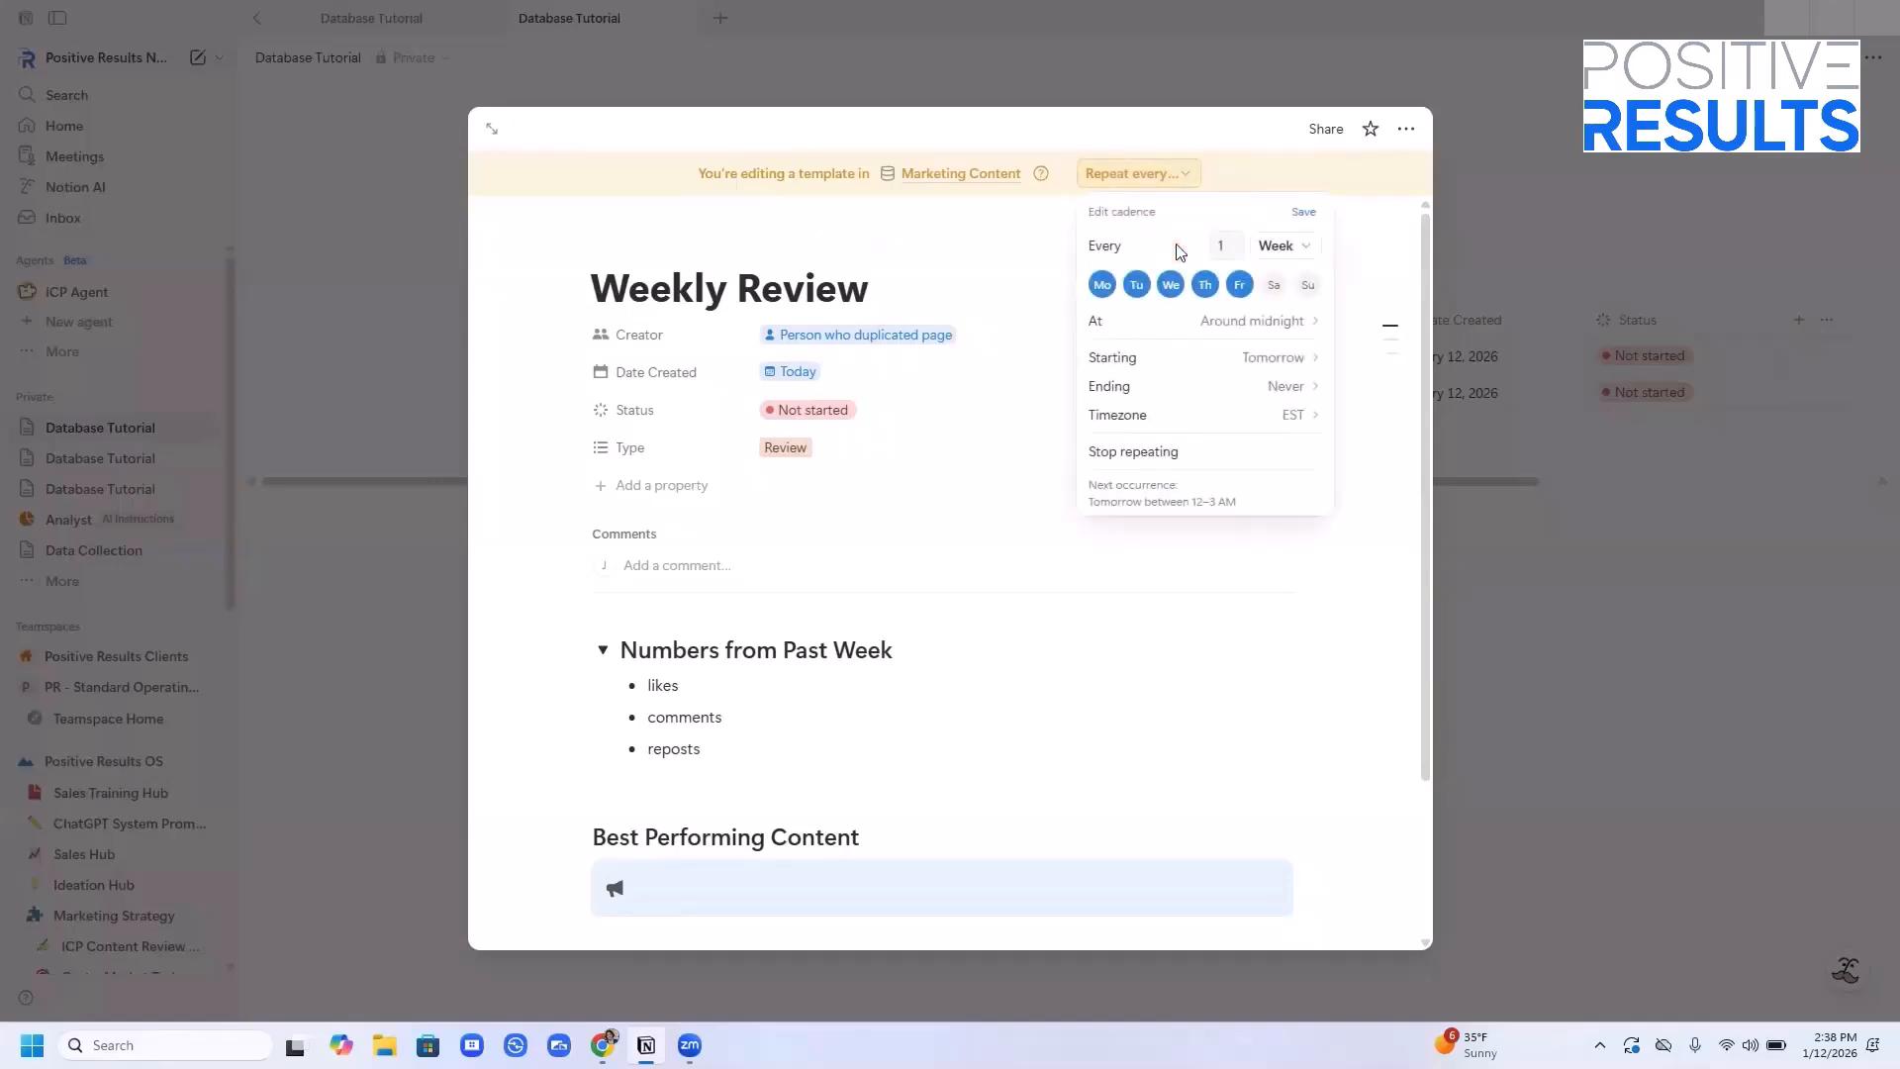
{"action": "left_click", "coordinate": [1205, 285]}
{"action": "left_click", "coordinate": [1171, 286]}
{"action": "left_click", "coordinate": [1135, 285]}
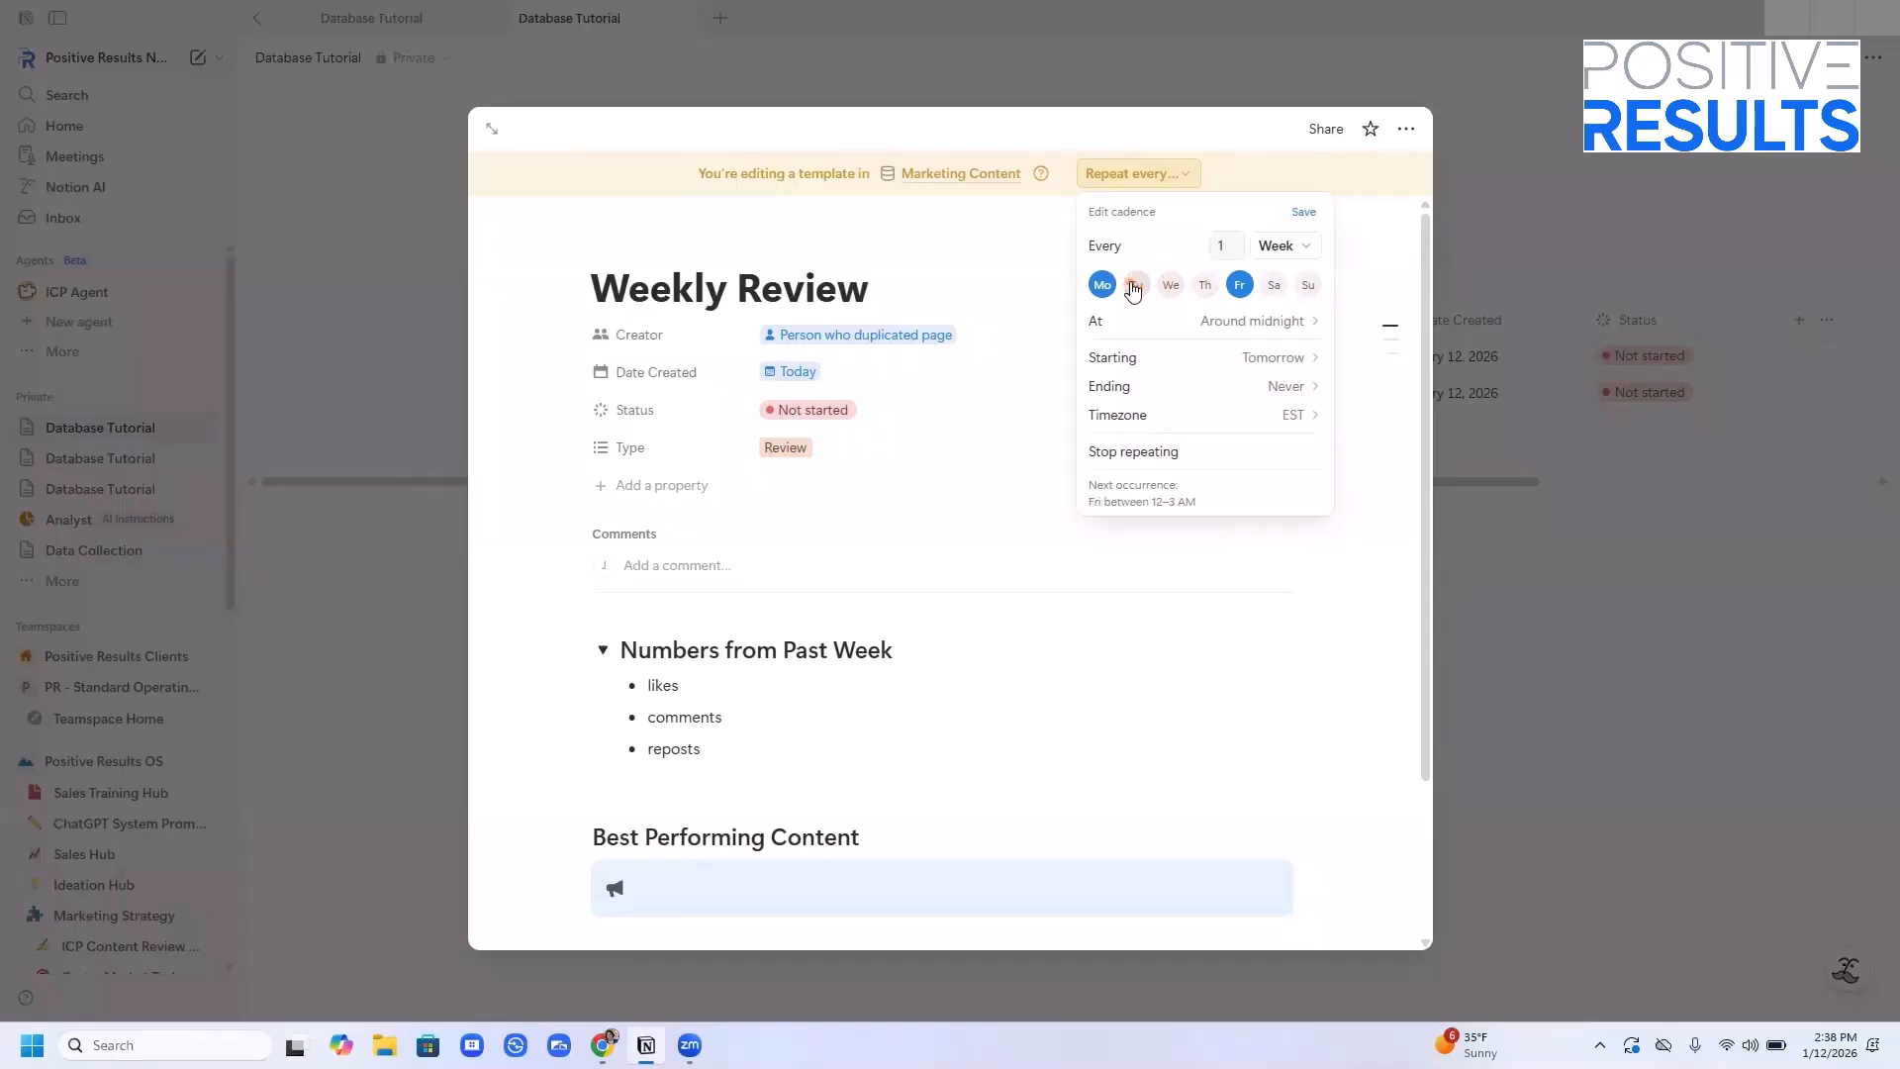
{"action": "left_click", "coordinate": [1103, 286]}
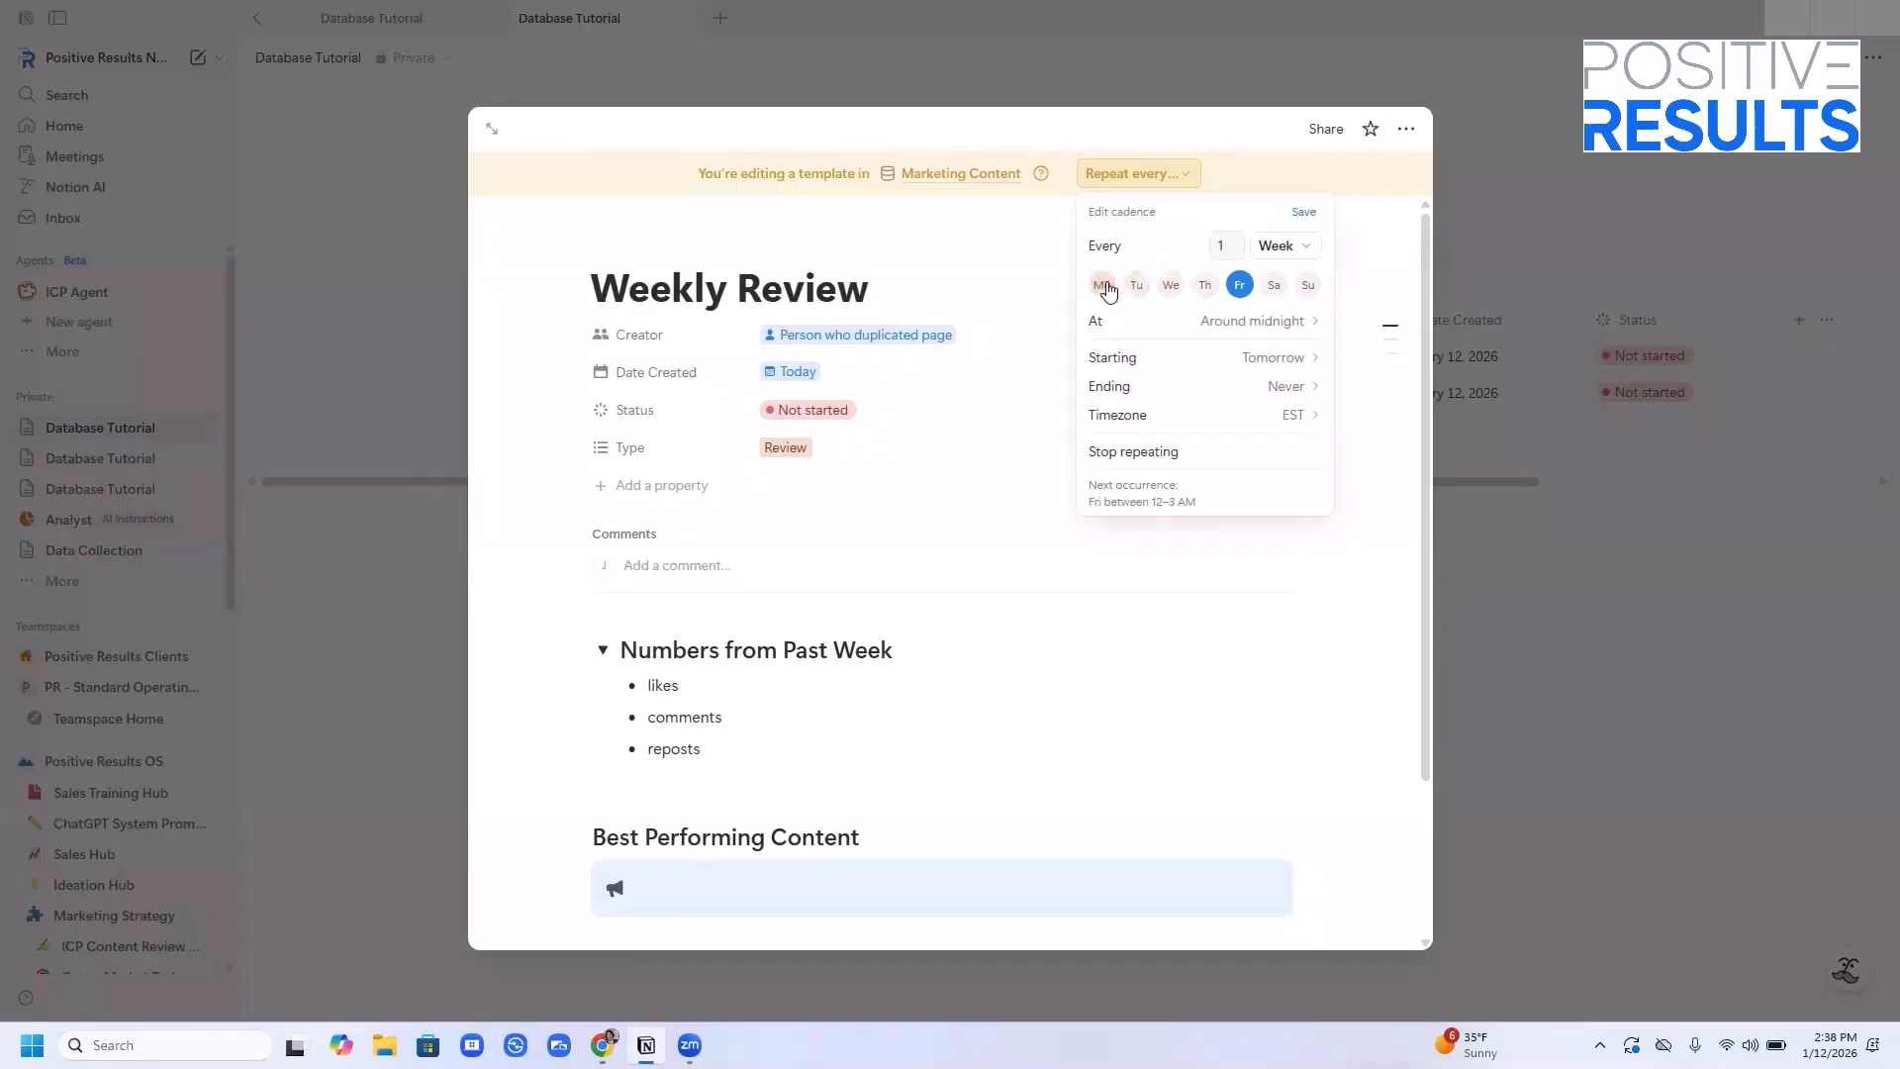
{"action": "left_click", "coordinate": [1305, 212]}
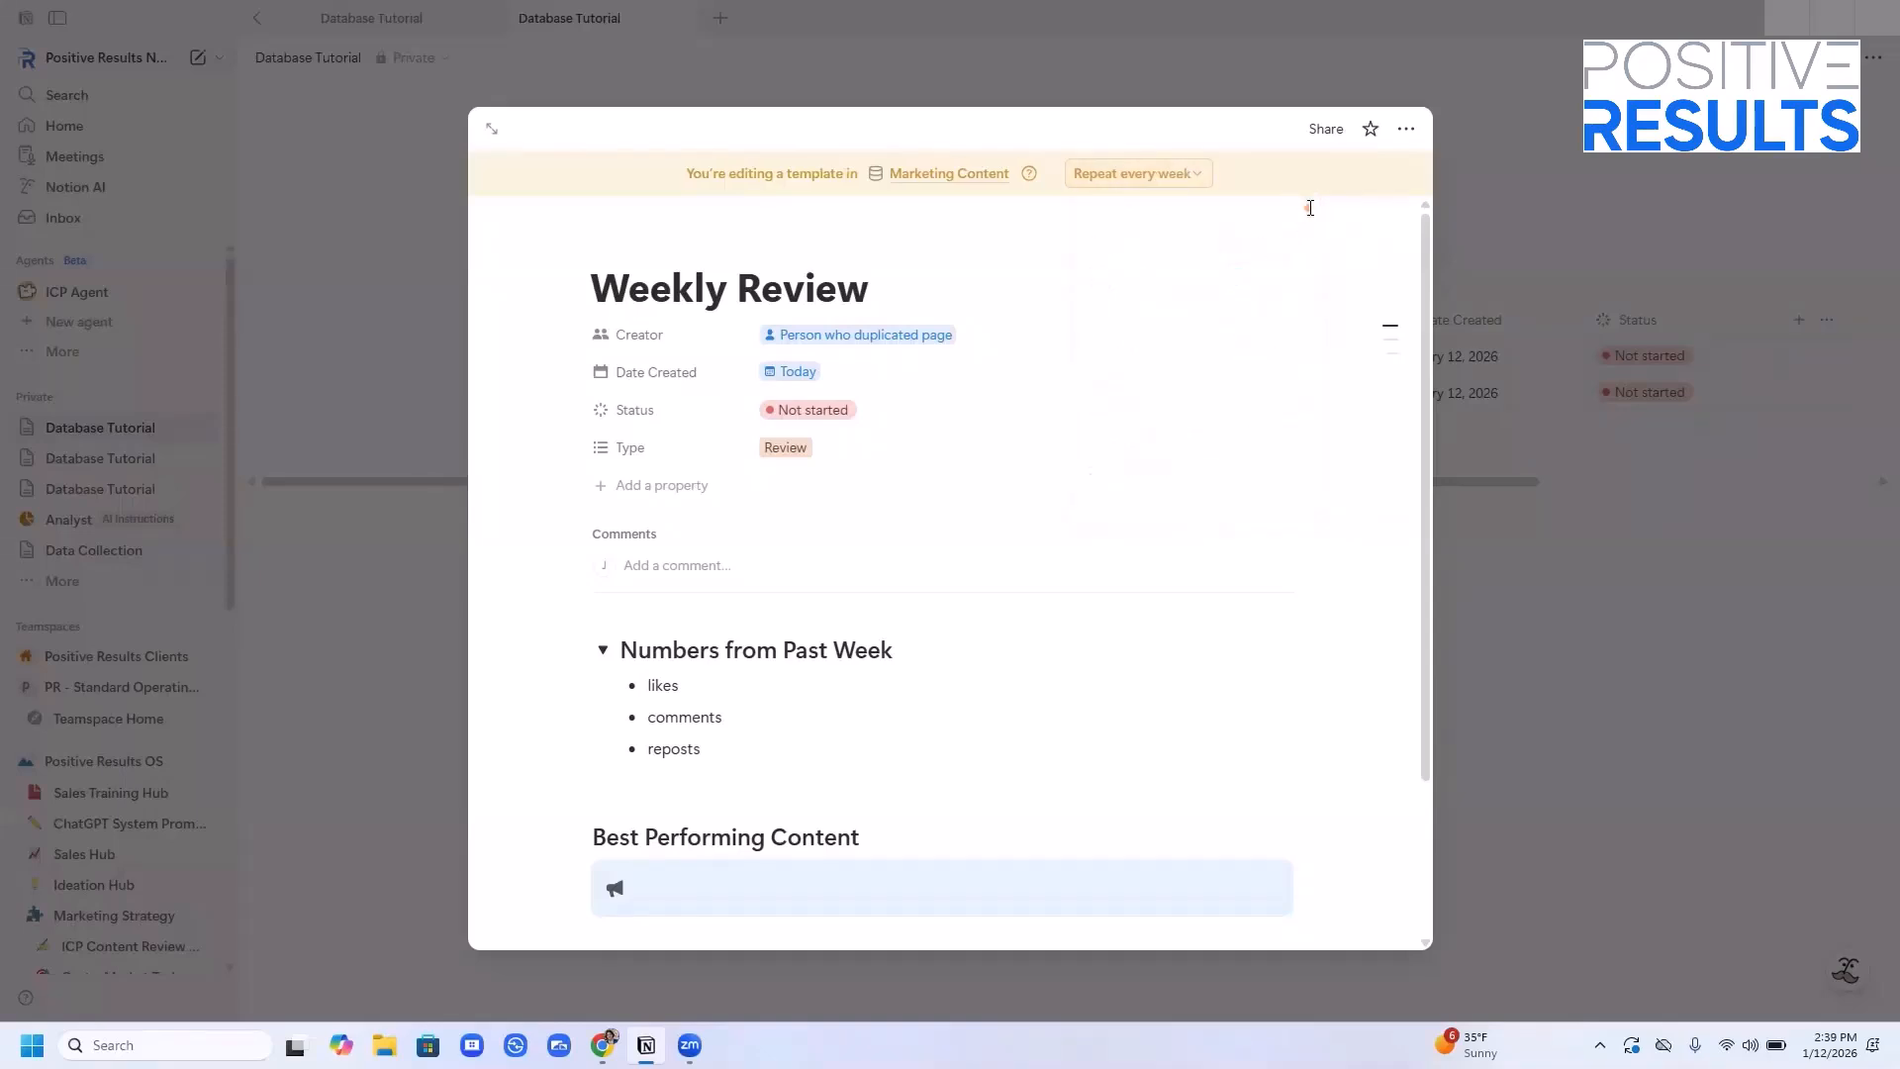
{"action": "key", "text": "Escape"}
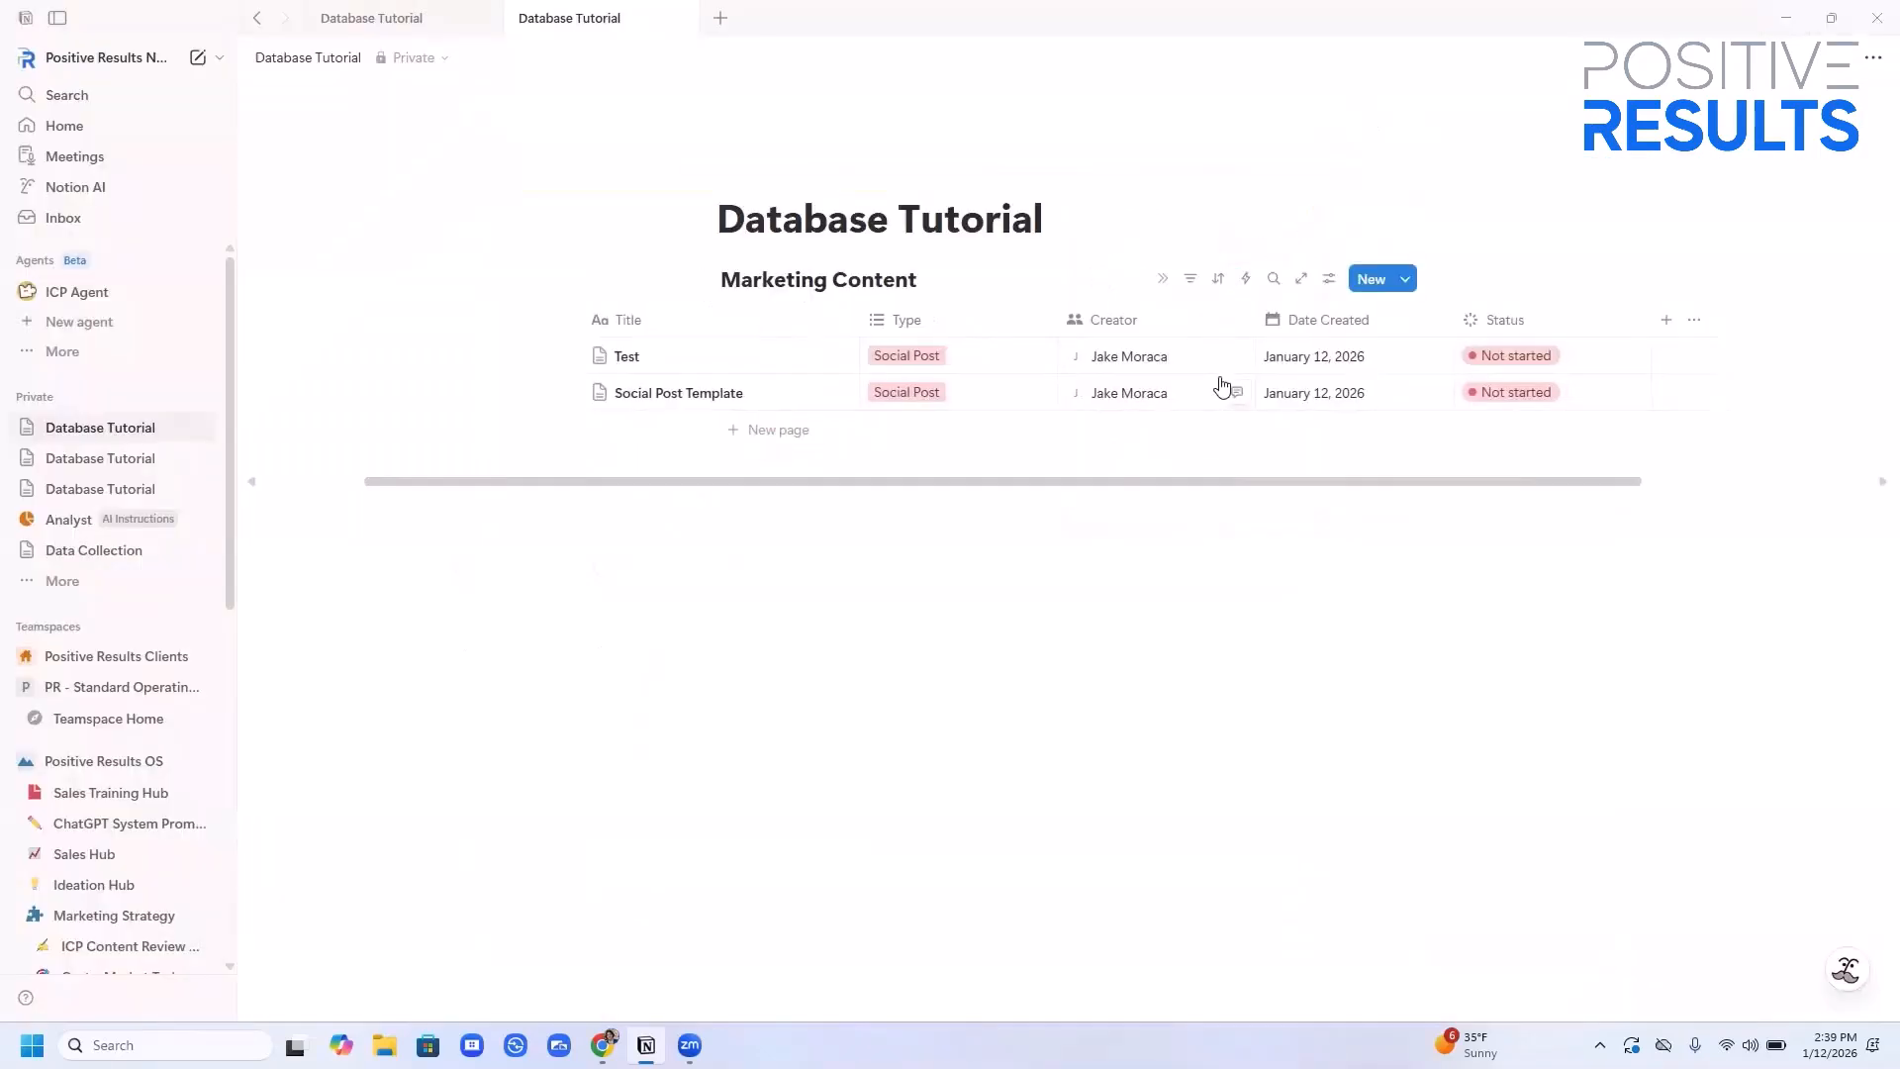
Create a Marketing Content database automation named Review Date that triggers when Status is set to Complete
{"action": "left_click", "coordinate": [1242, 280]}
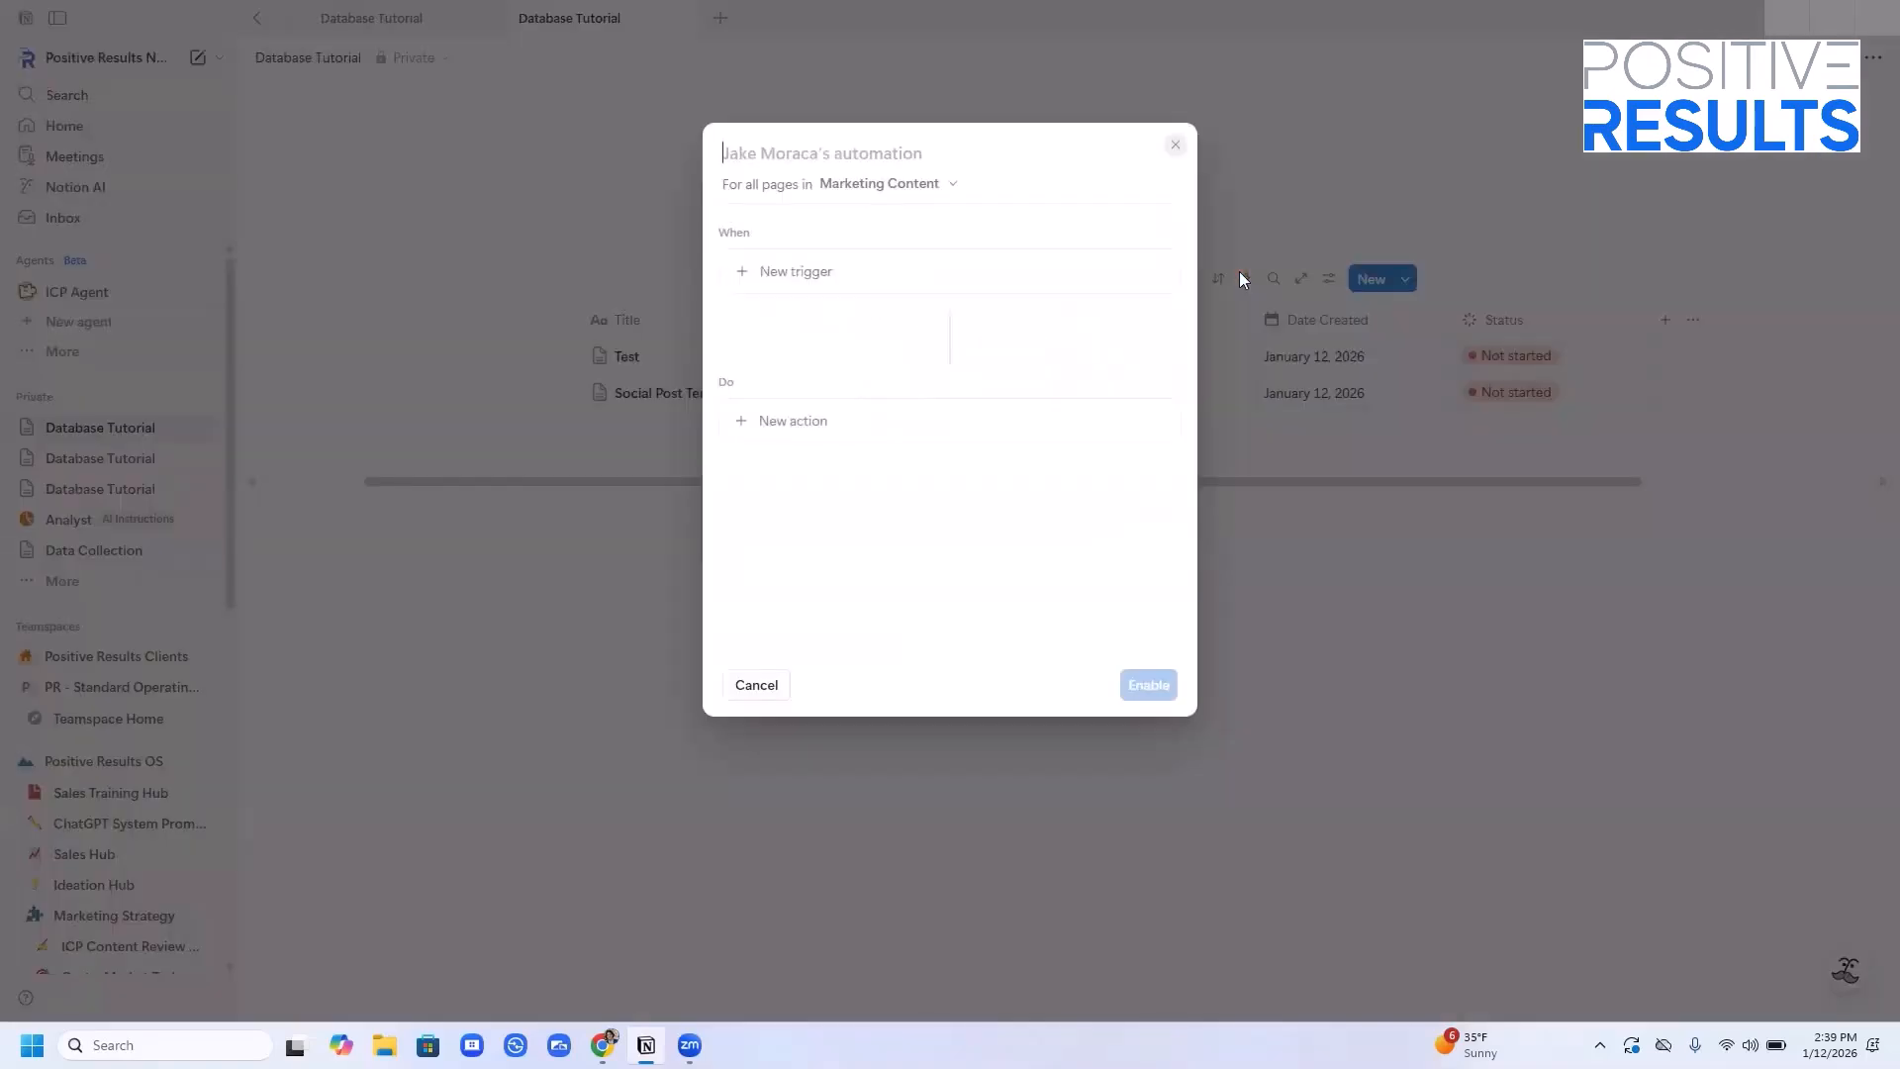
{"action": "type", "text": "Revi"}
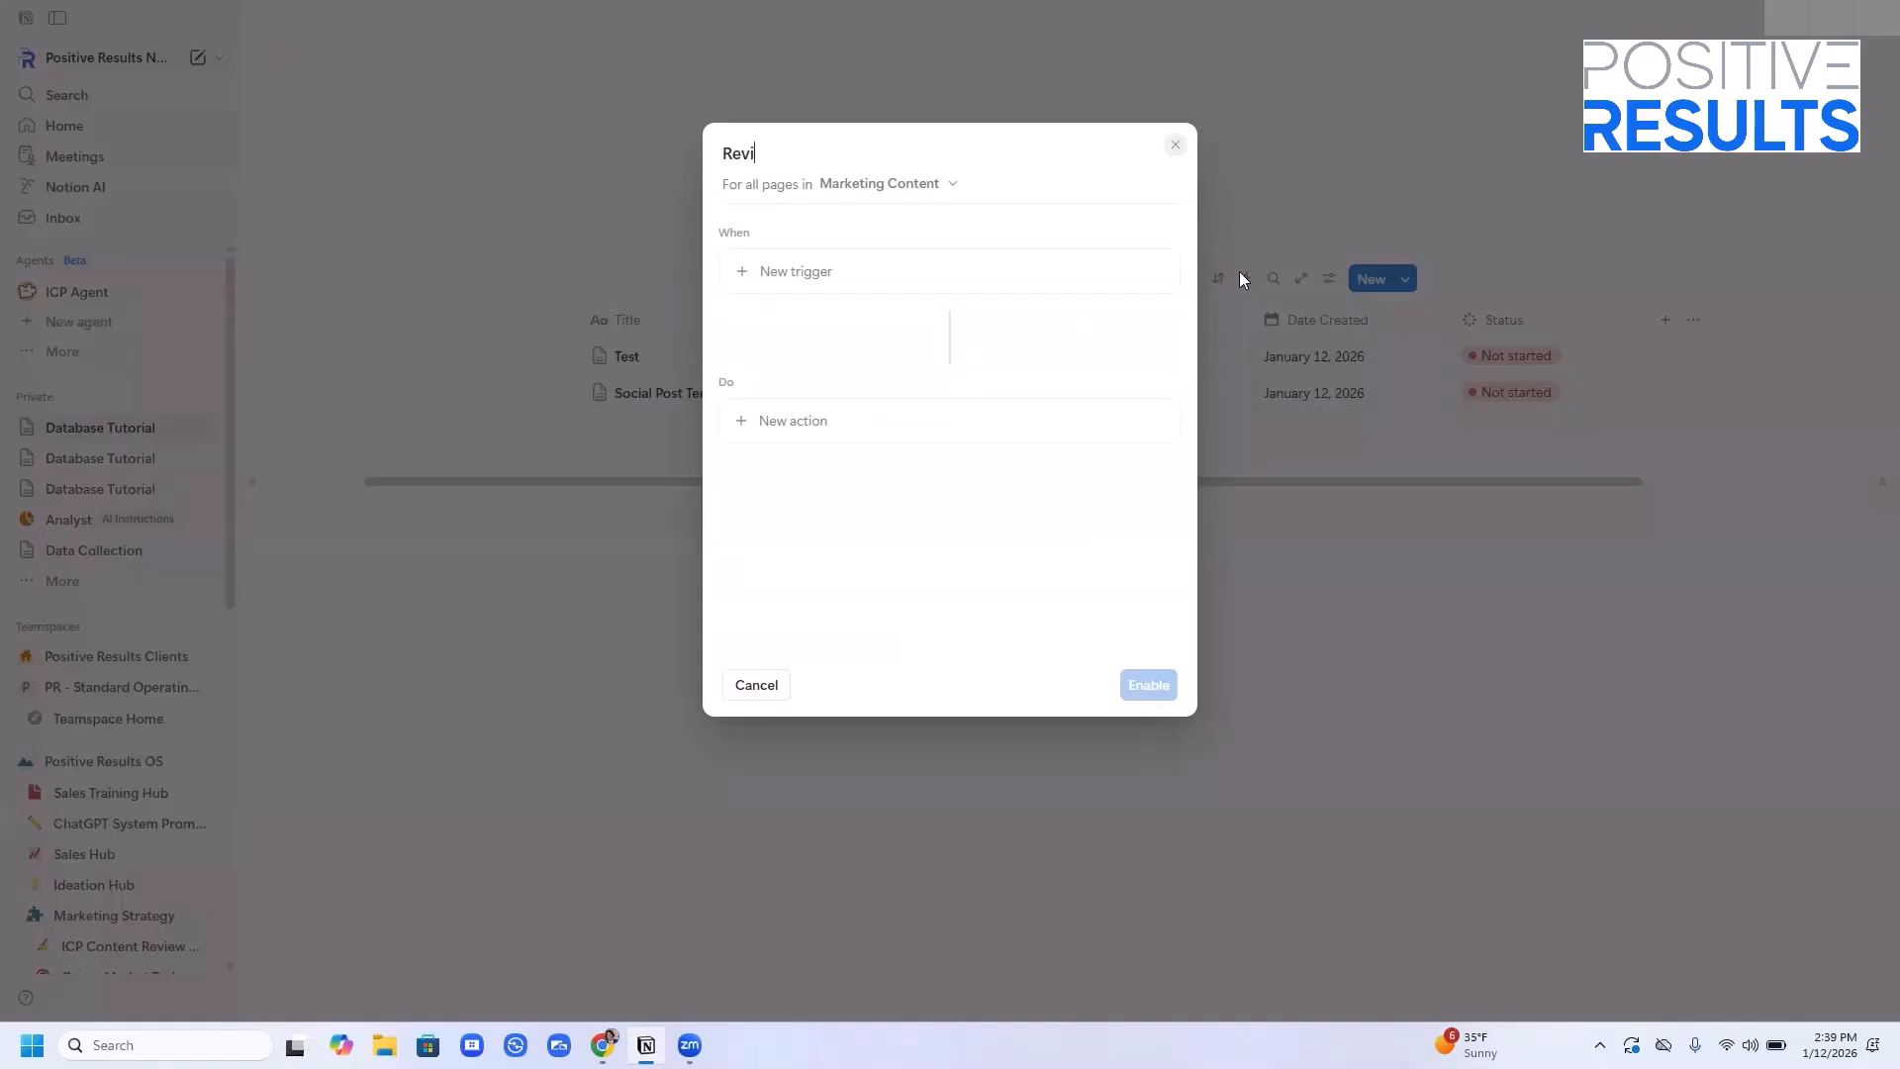
{"action": "type", "text": "ew Date"}
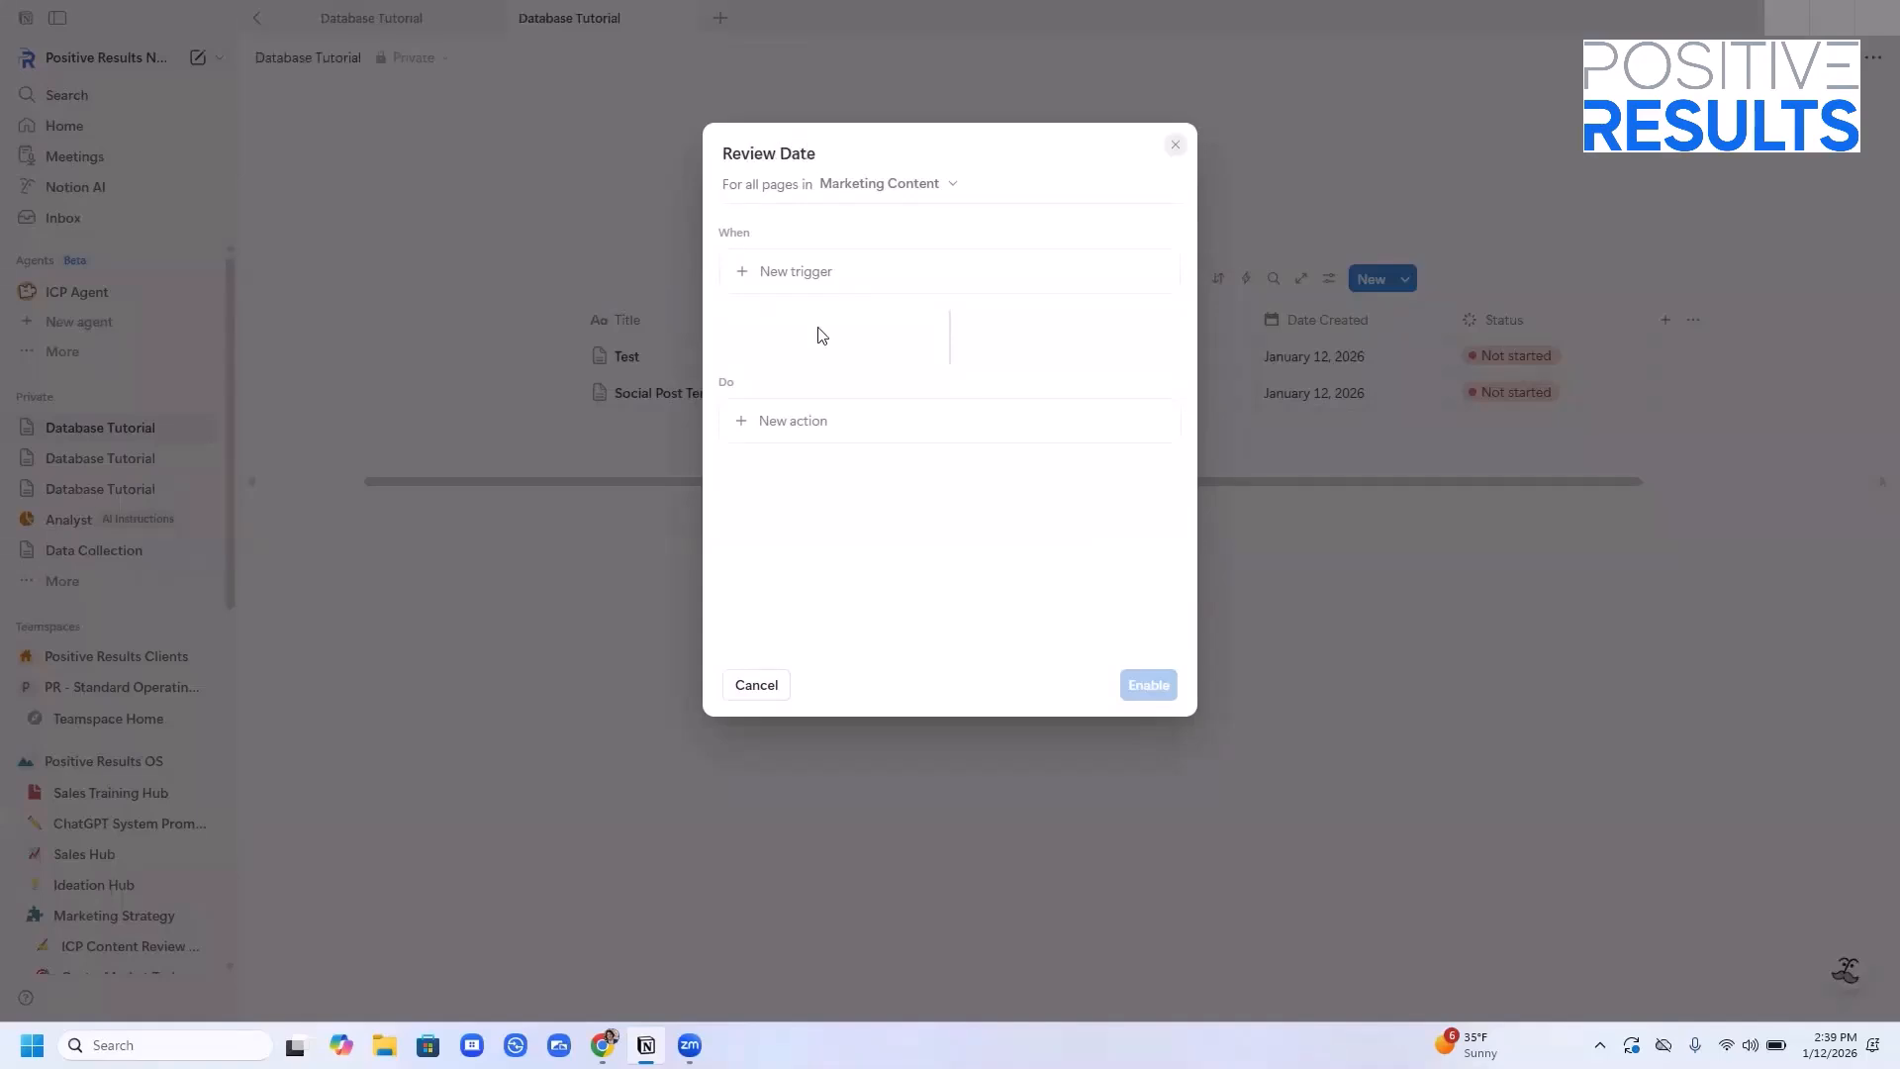
{"action": "left_click", "coordinate": [812, 271]}
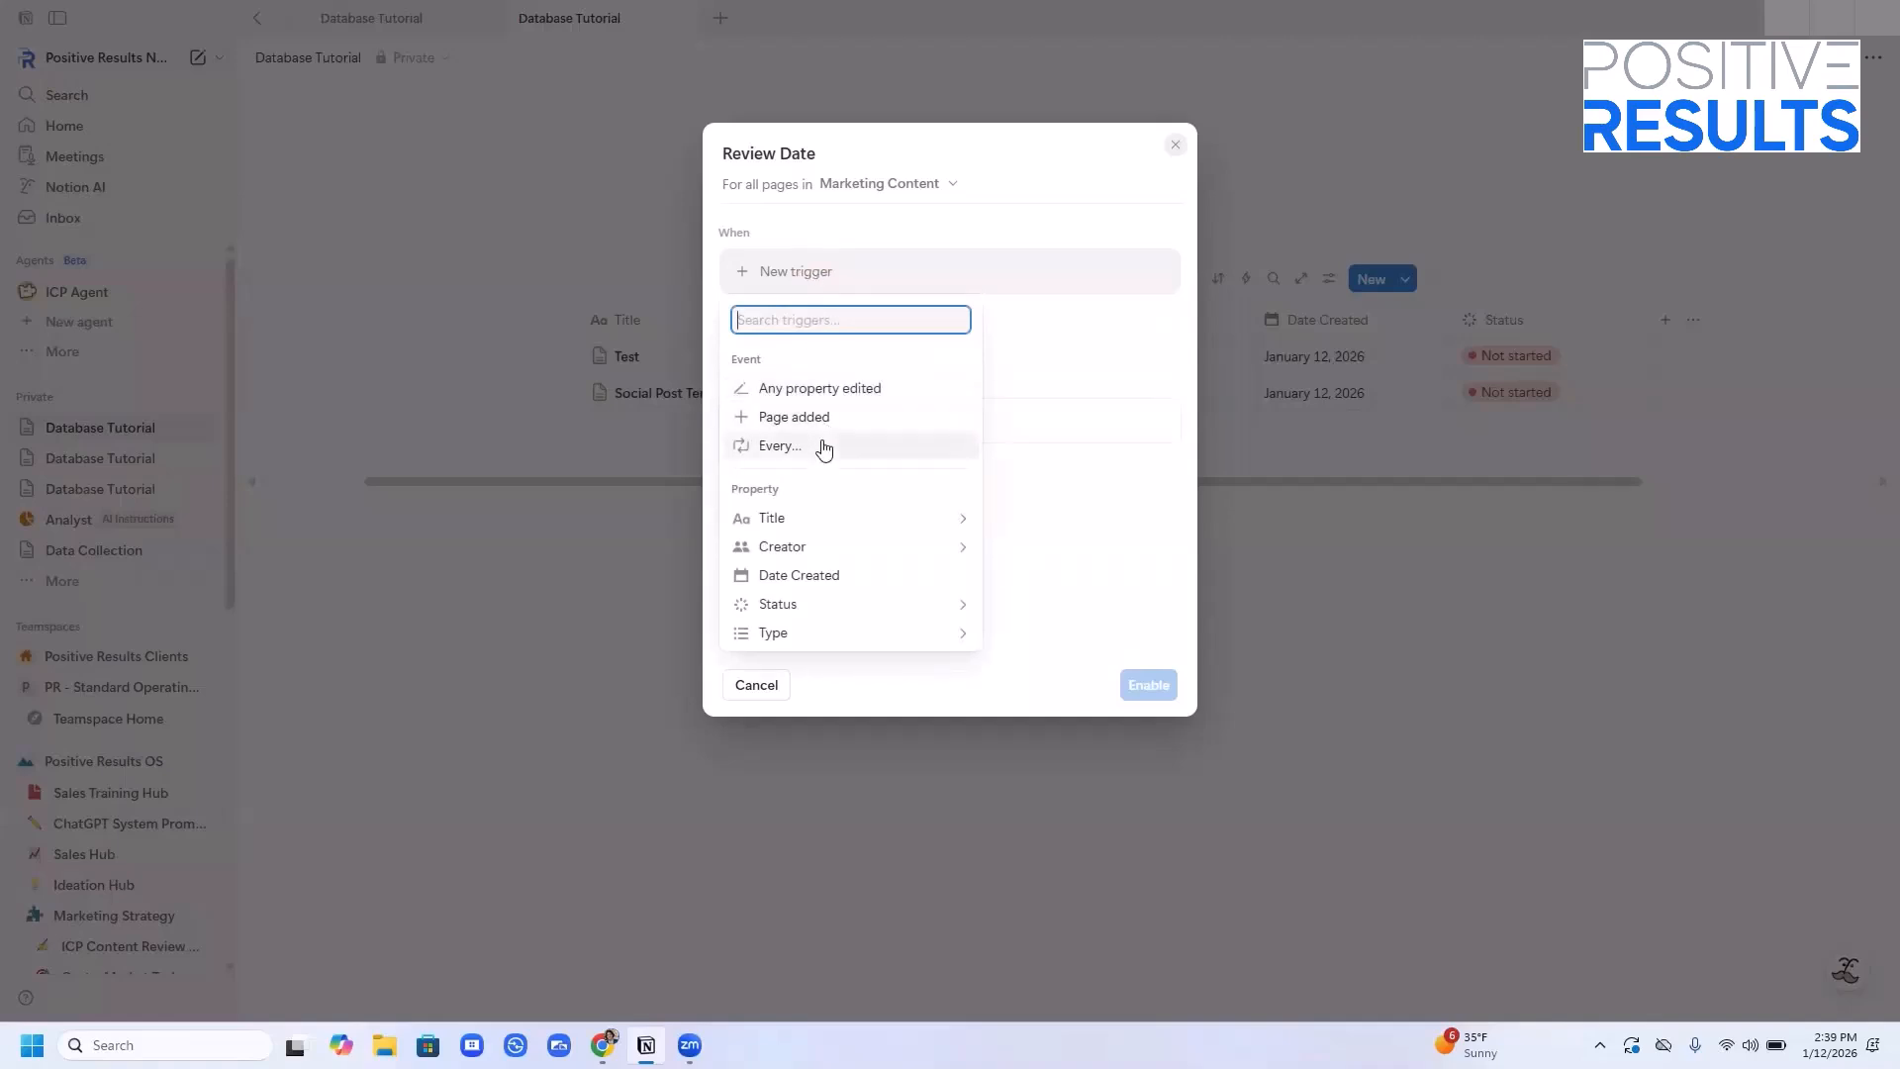
{"action": "left_click", "coordinate": [837, 606]}
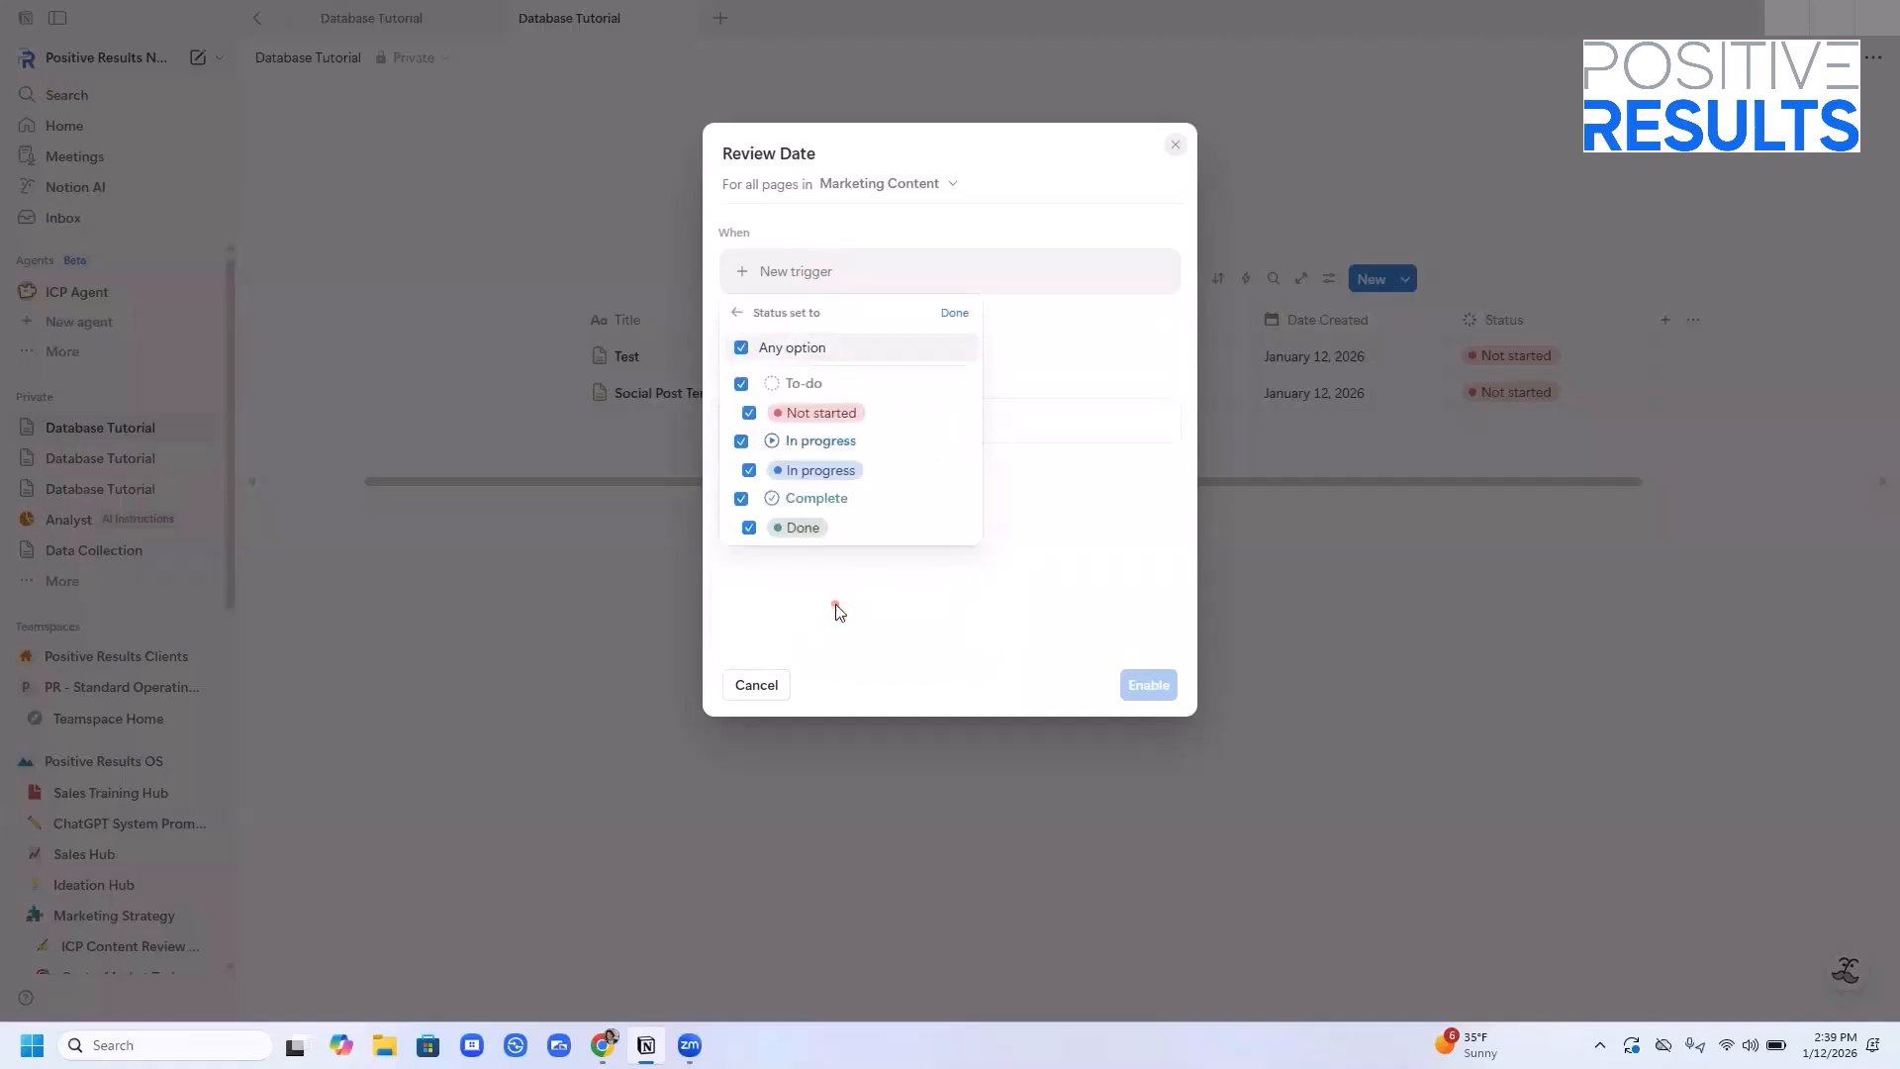
{"action": "left_click", "coordinate": [749, 470]}
{"action": "left_click", "coordinate": [749, 414]}
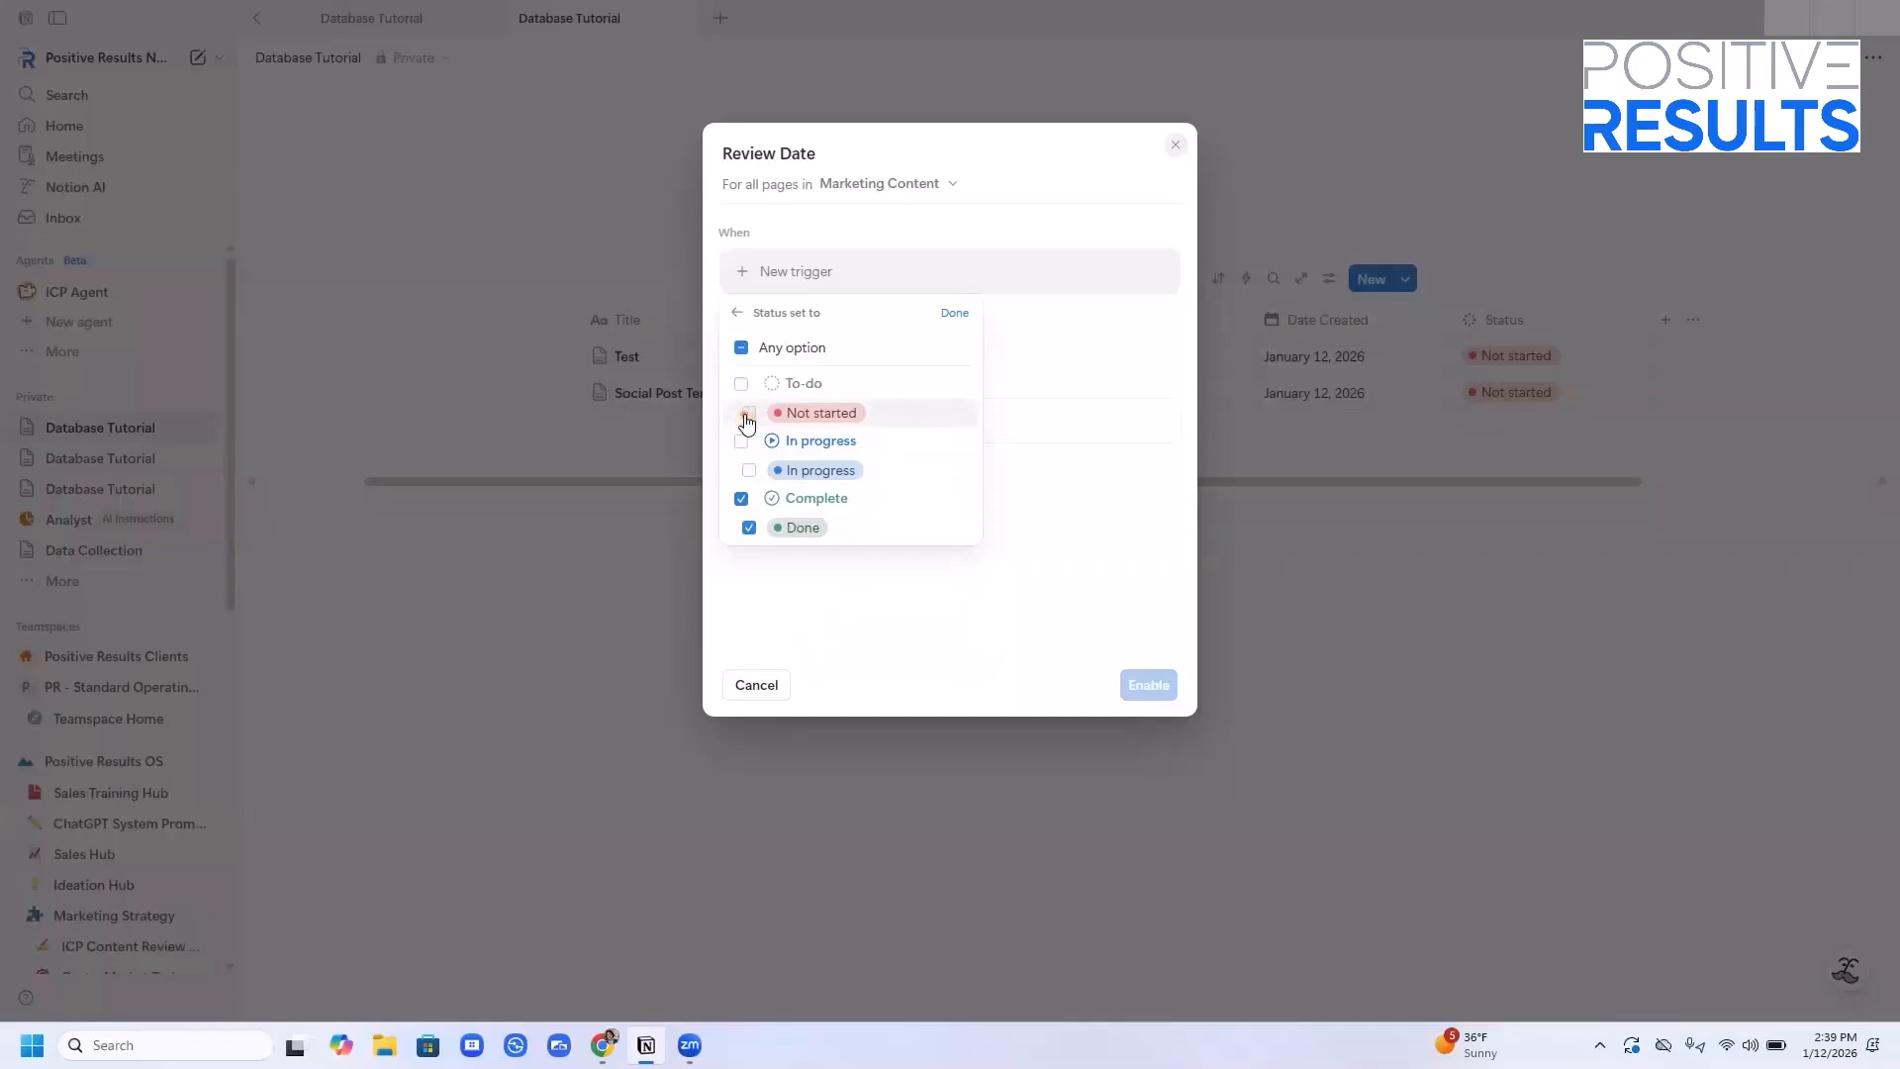
{"action": "left_click", "coordinate": [956, 312]}
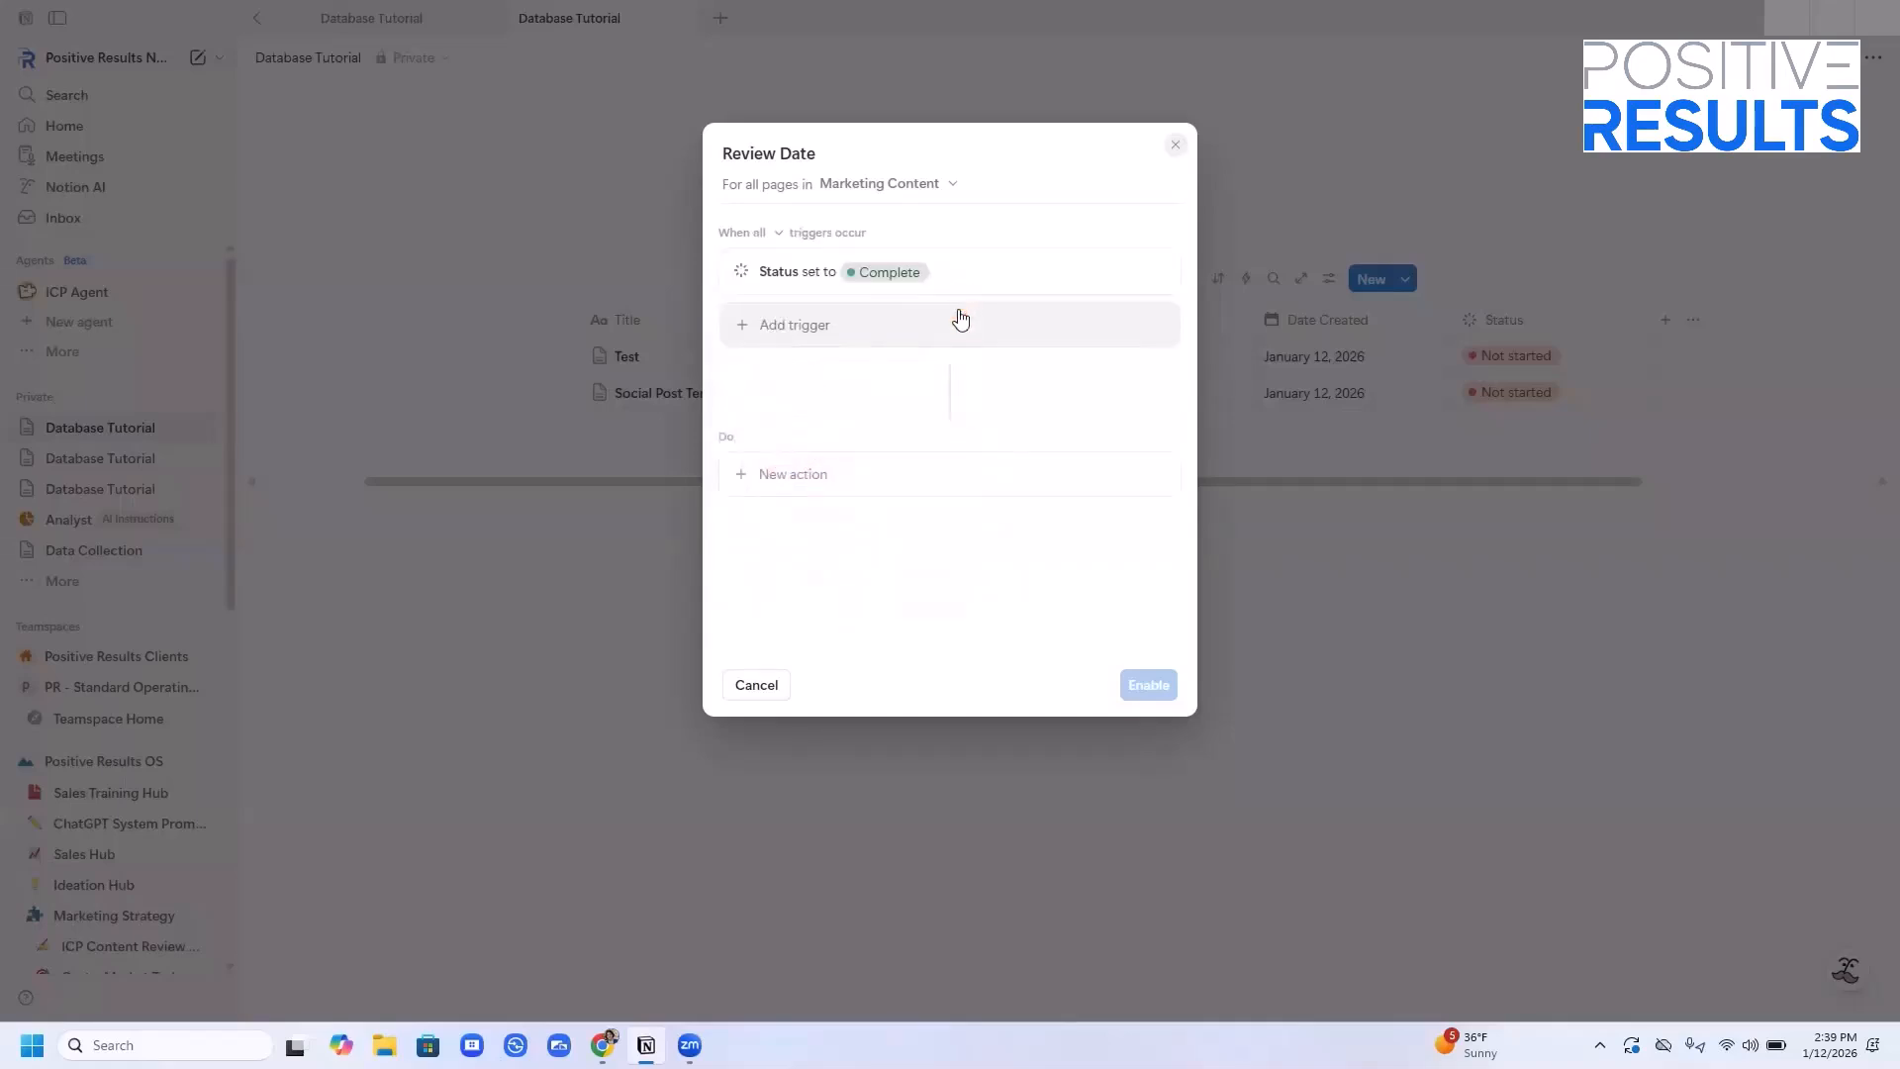
Add an action notifying the Page creator with "Trigger page has been reviewed, completed, and is ready to be posted!" and enable the automation
{"action": "left_click", "coordinate": [904, 476]}
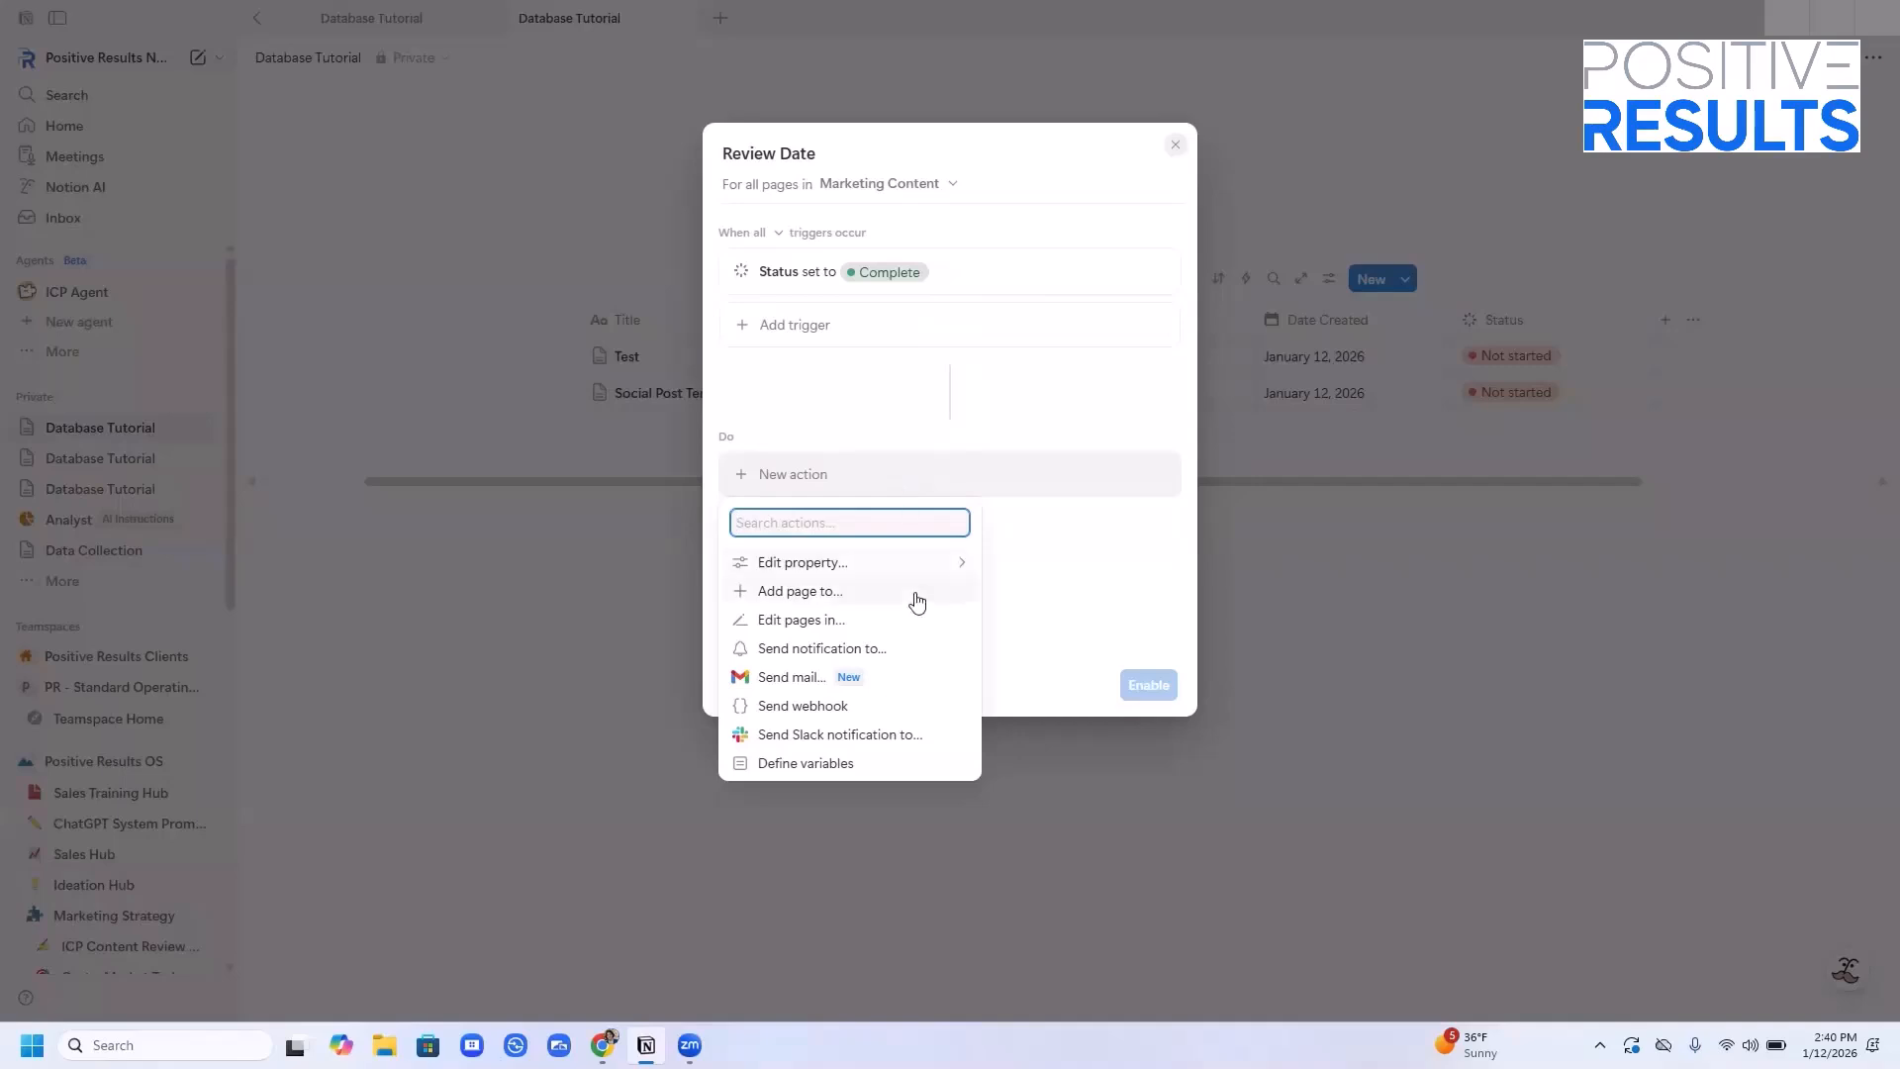
{"action": "left_click", "coordinate": [911, 646]}
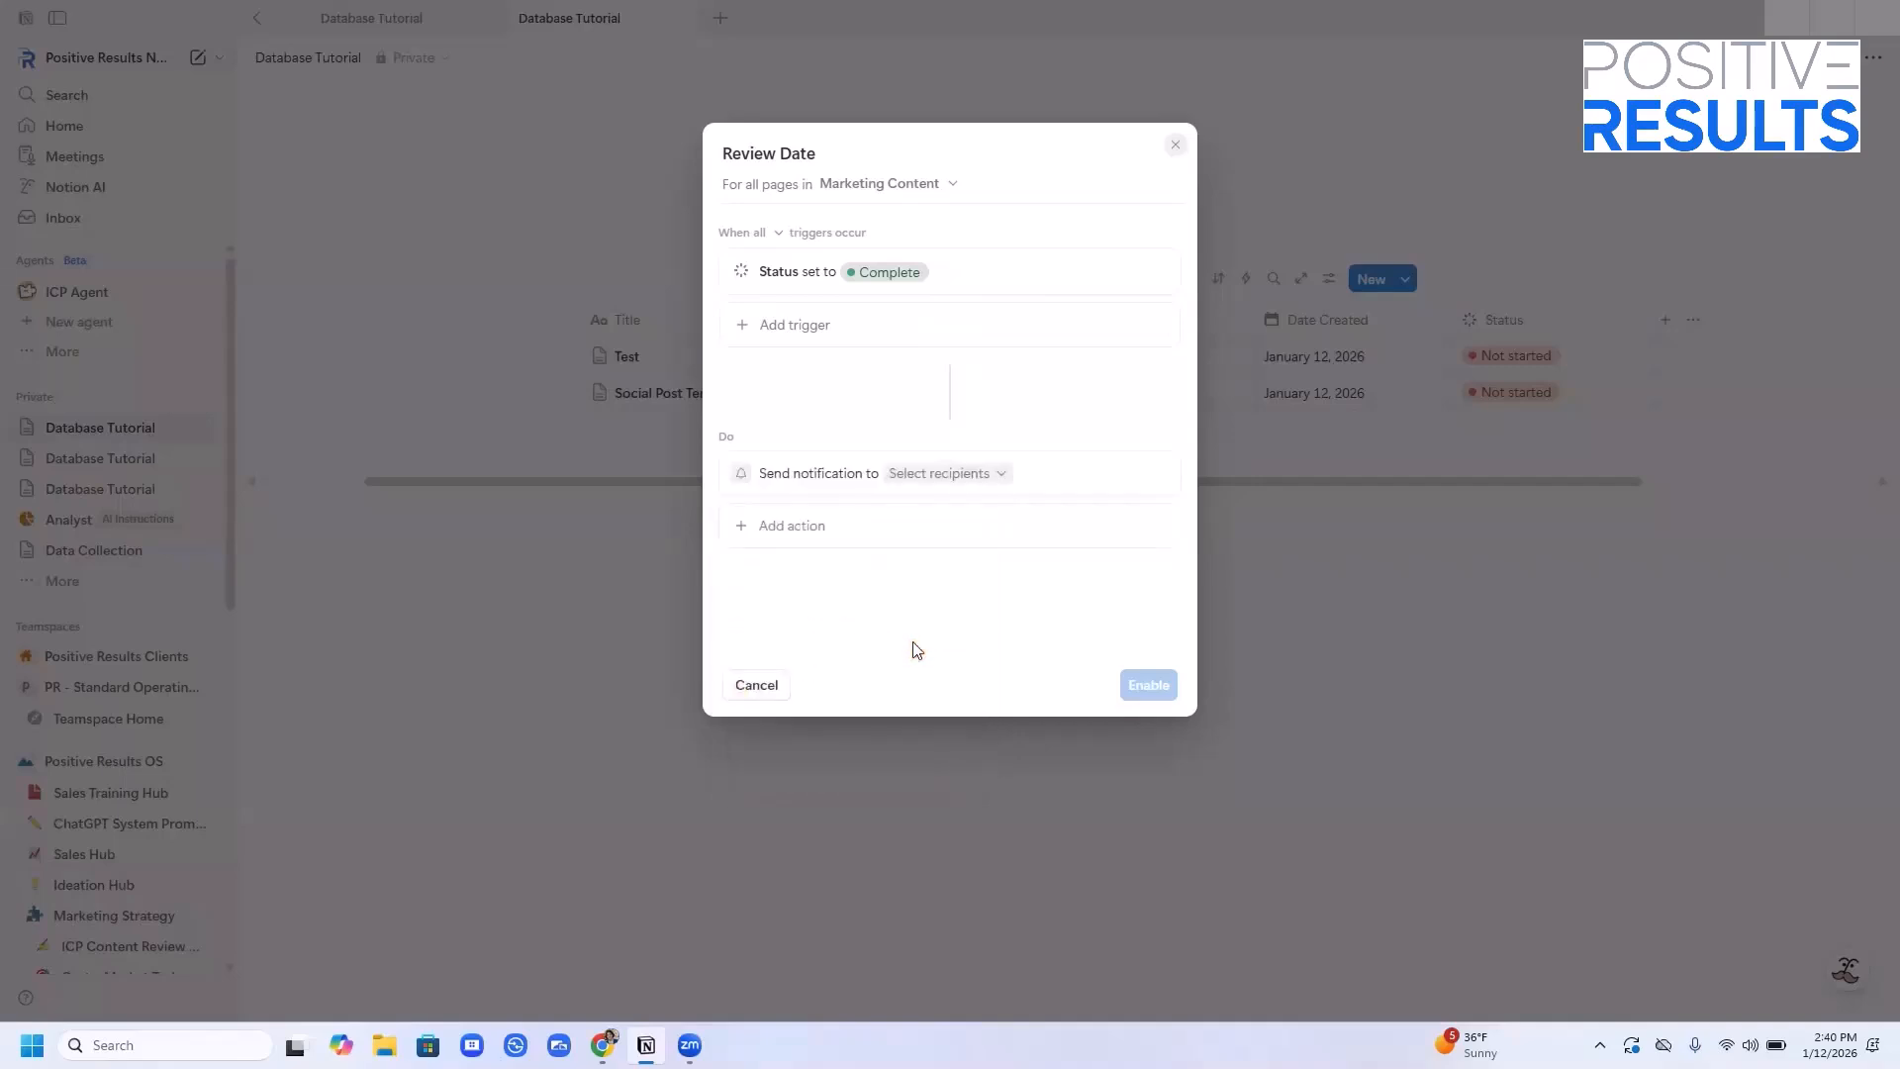
{"action": "left_click", "coordinate": [968, 476]}
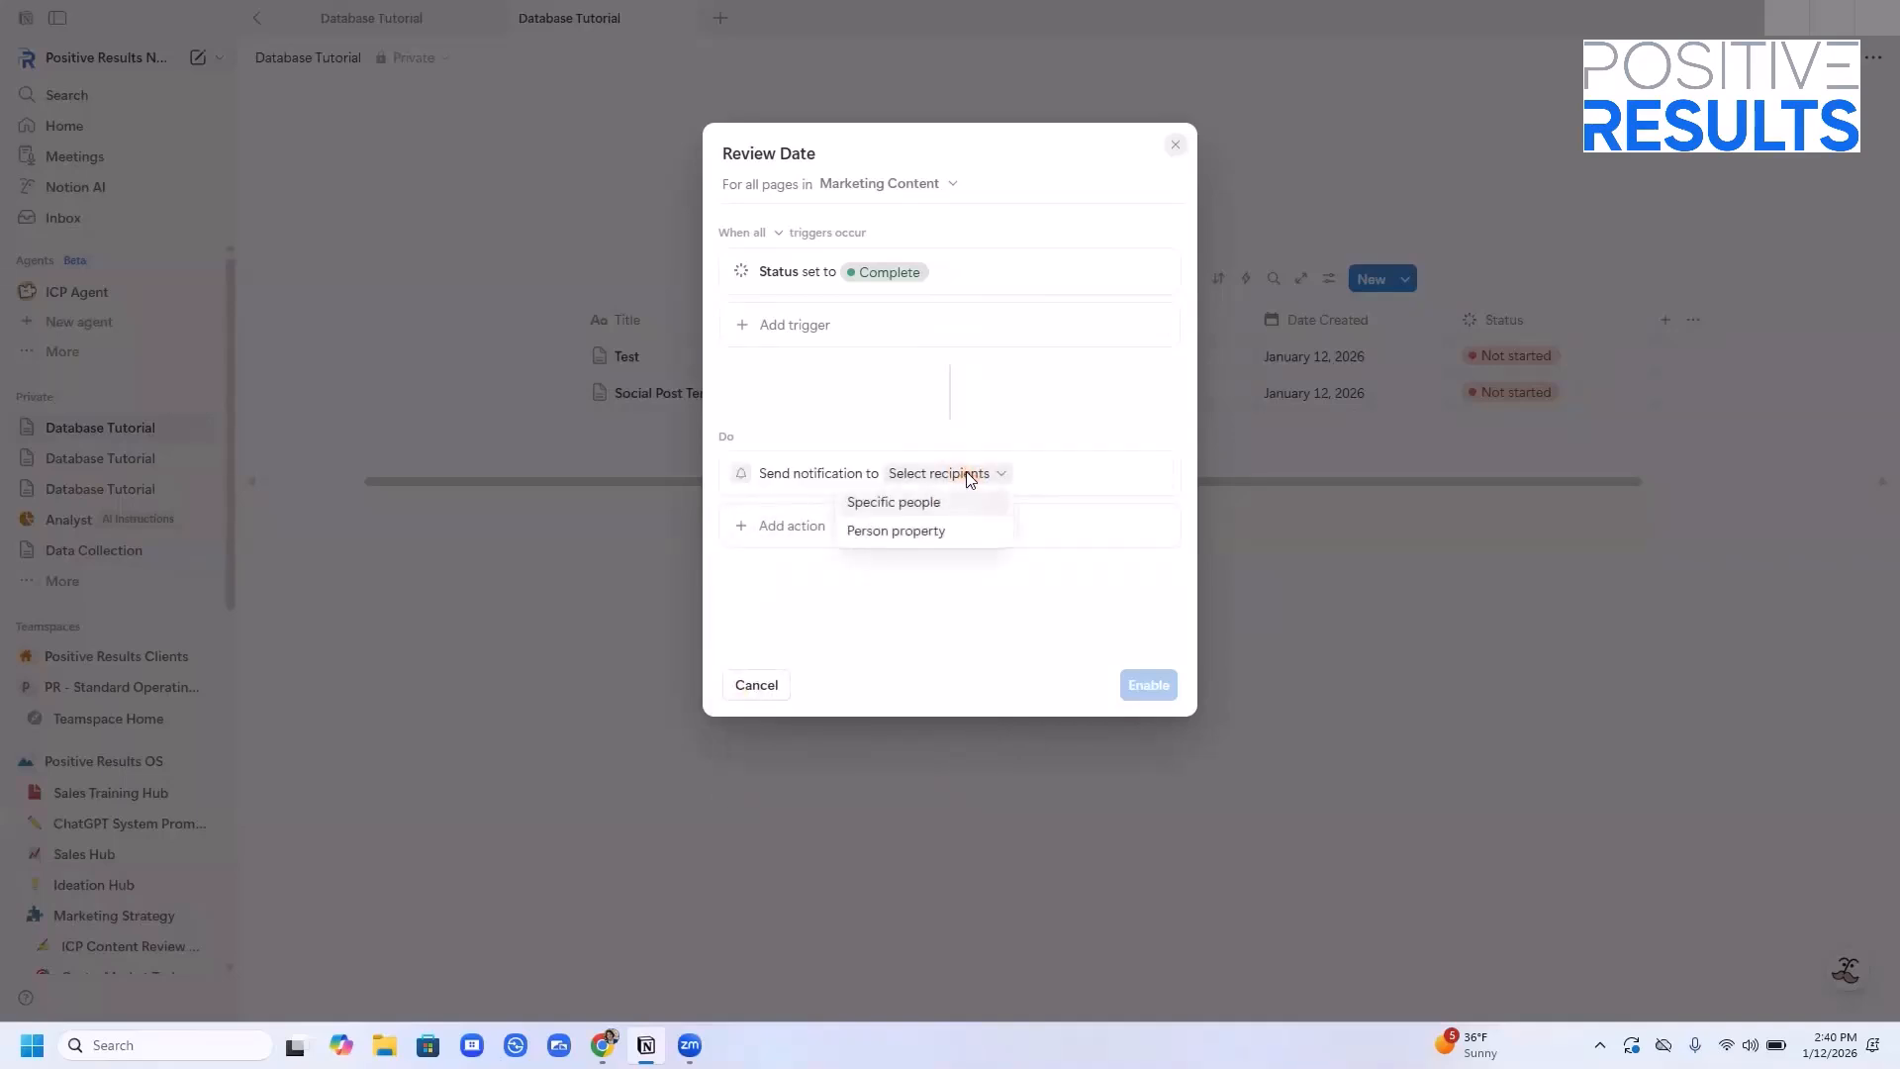
{"action": "left_click", "coordinate": [952, 501]}
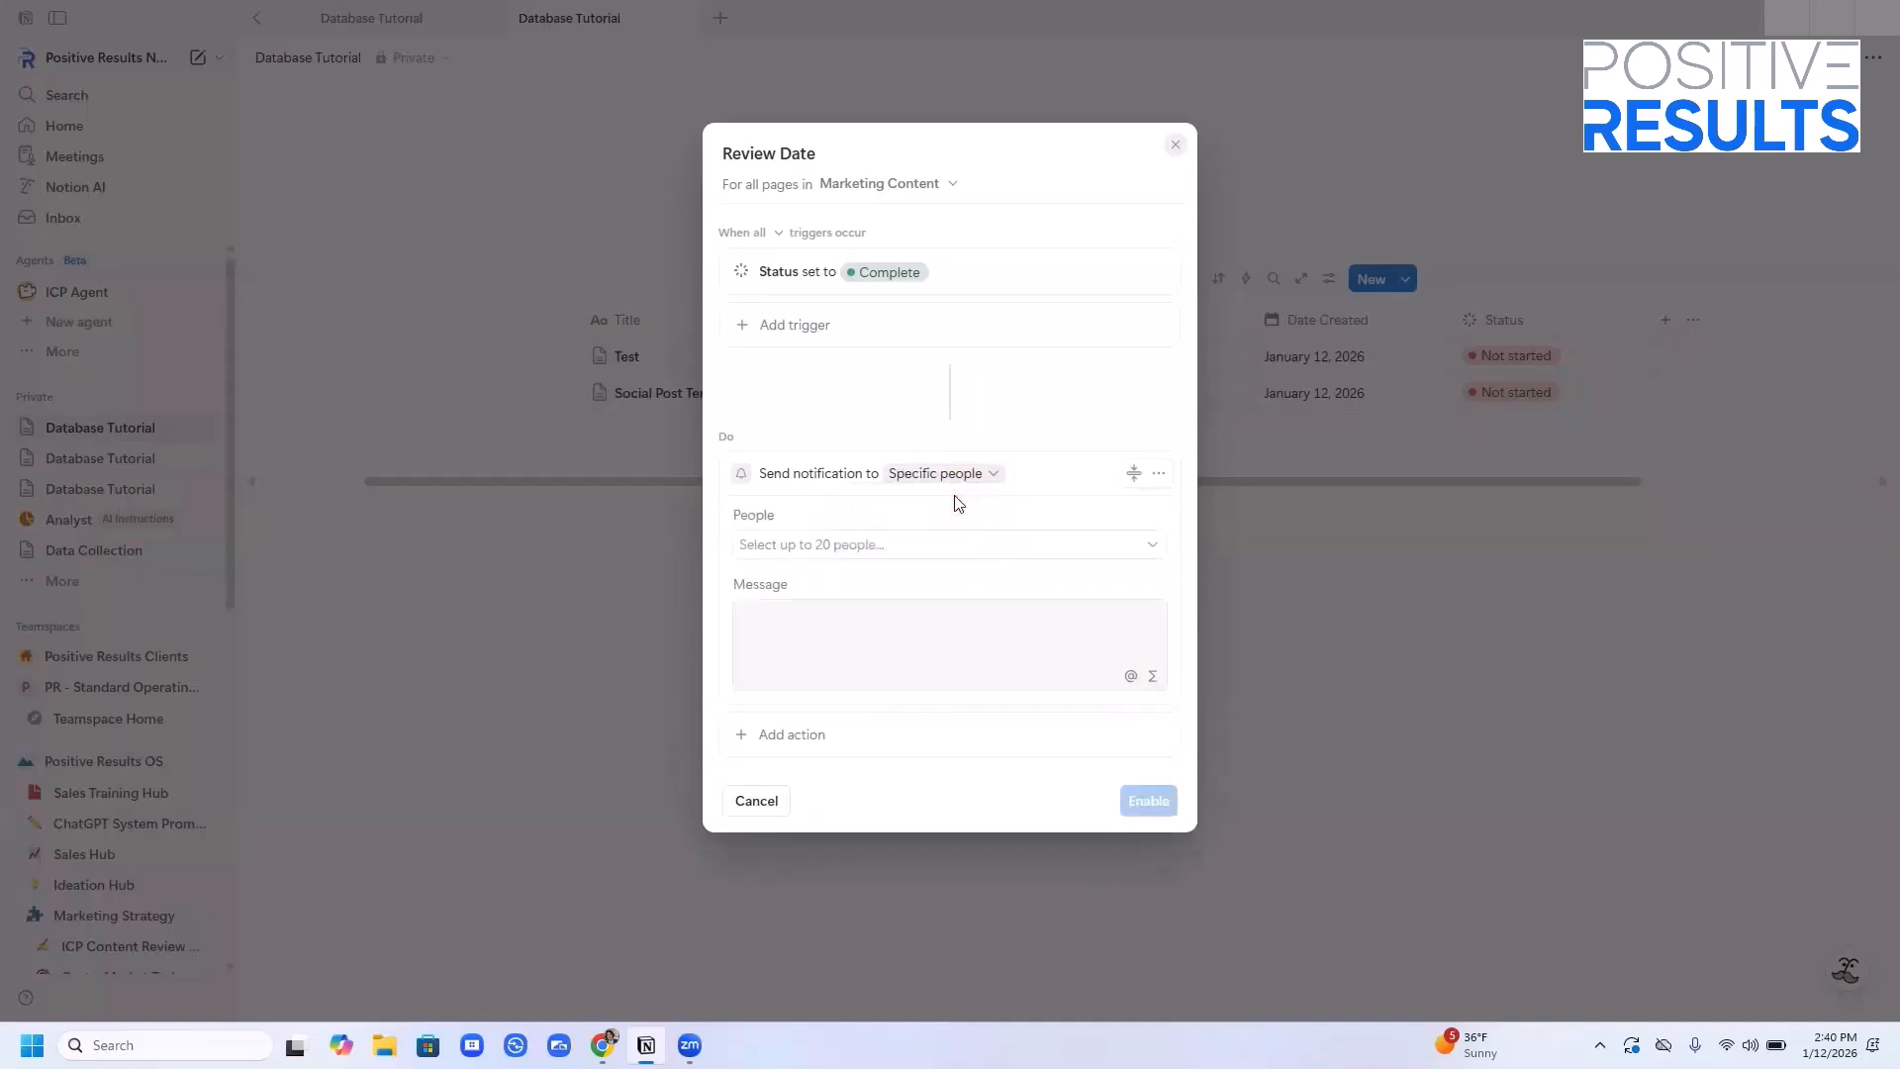
{"action": "left_click", "coordinate": [953, 544]}
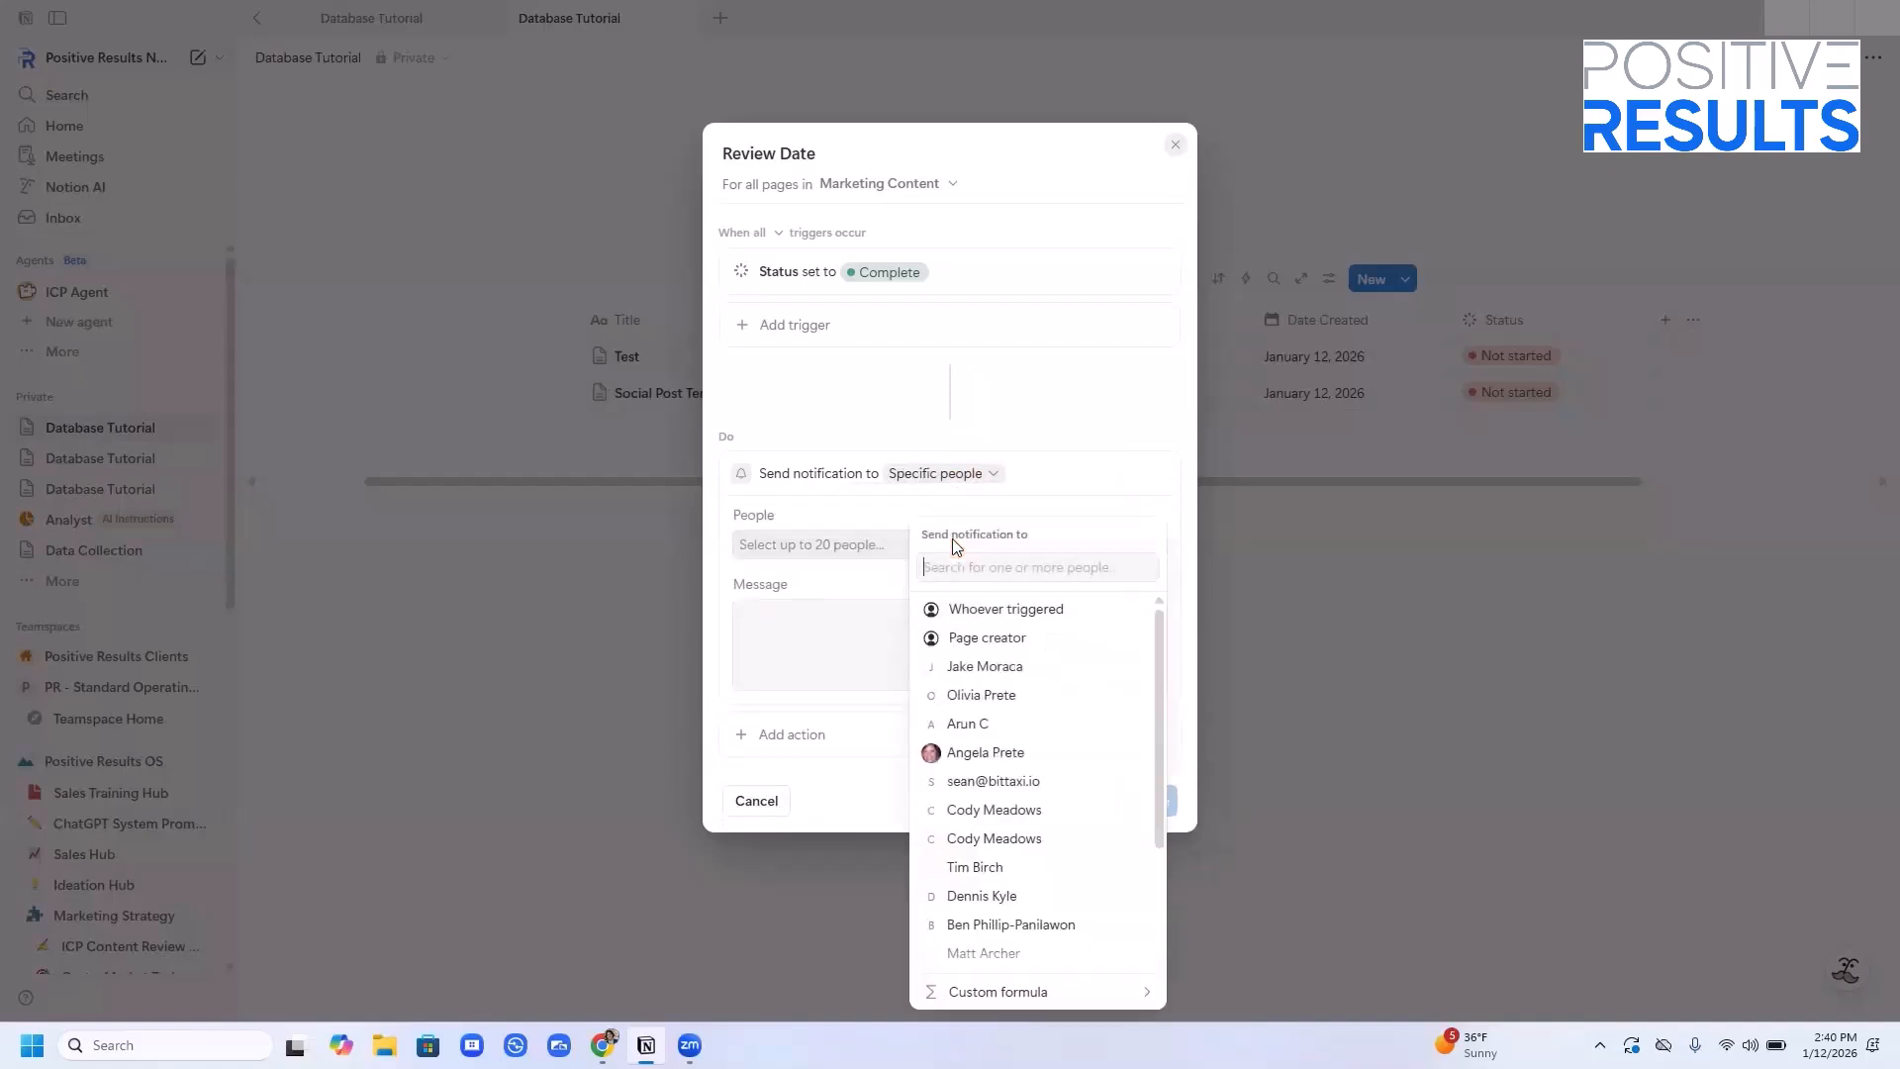
{"action": "left_click", "coordinate": [985, 638]}
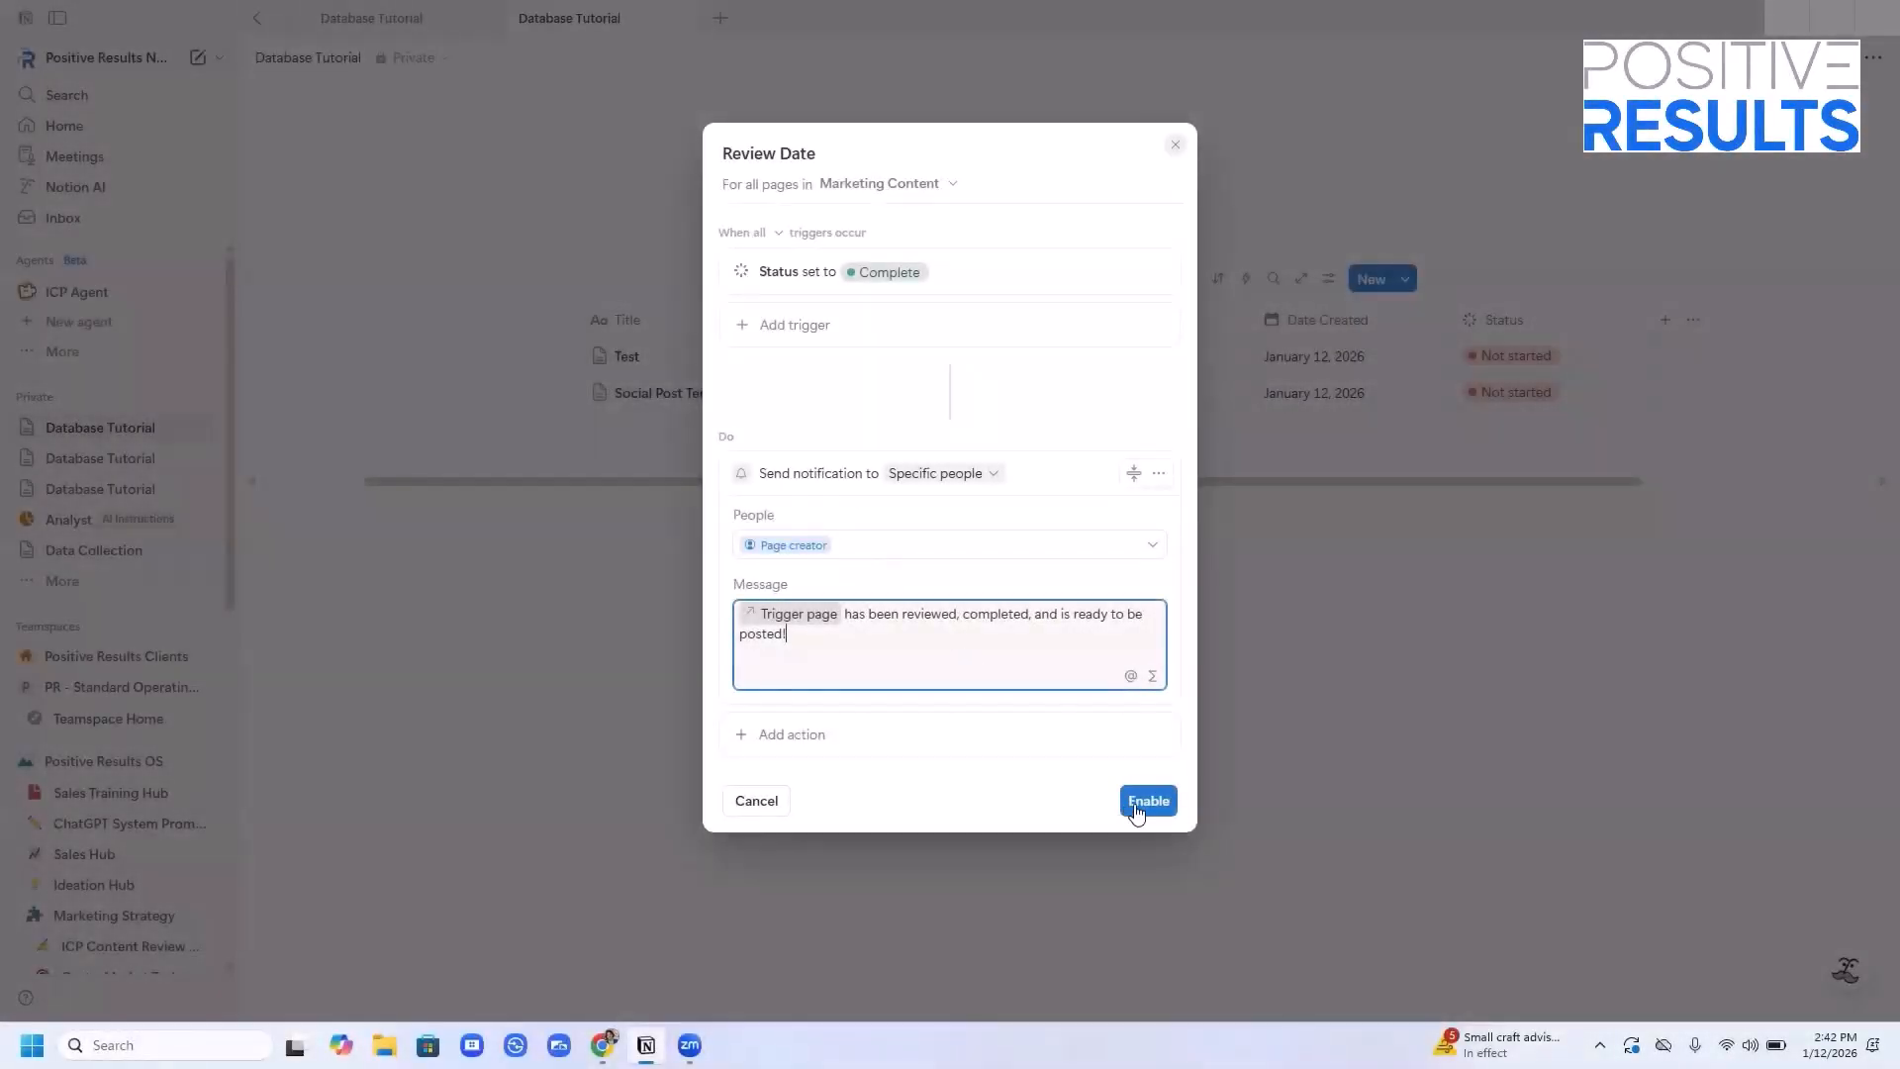
{"action": "left_click", "coordinate": [1147, 801]}
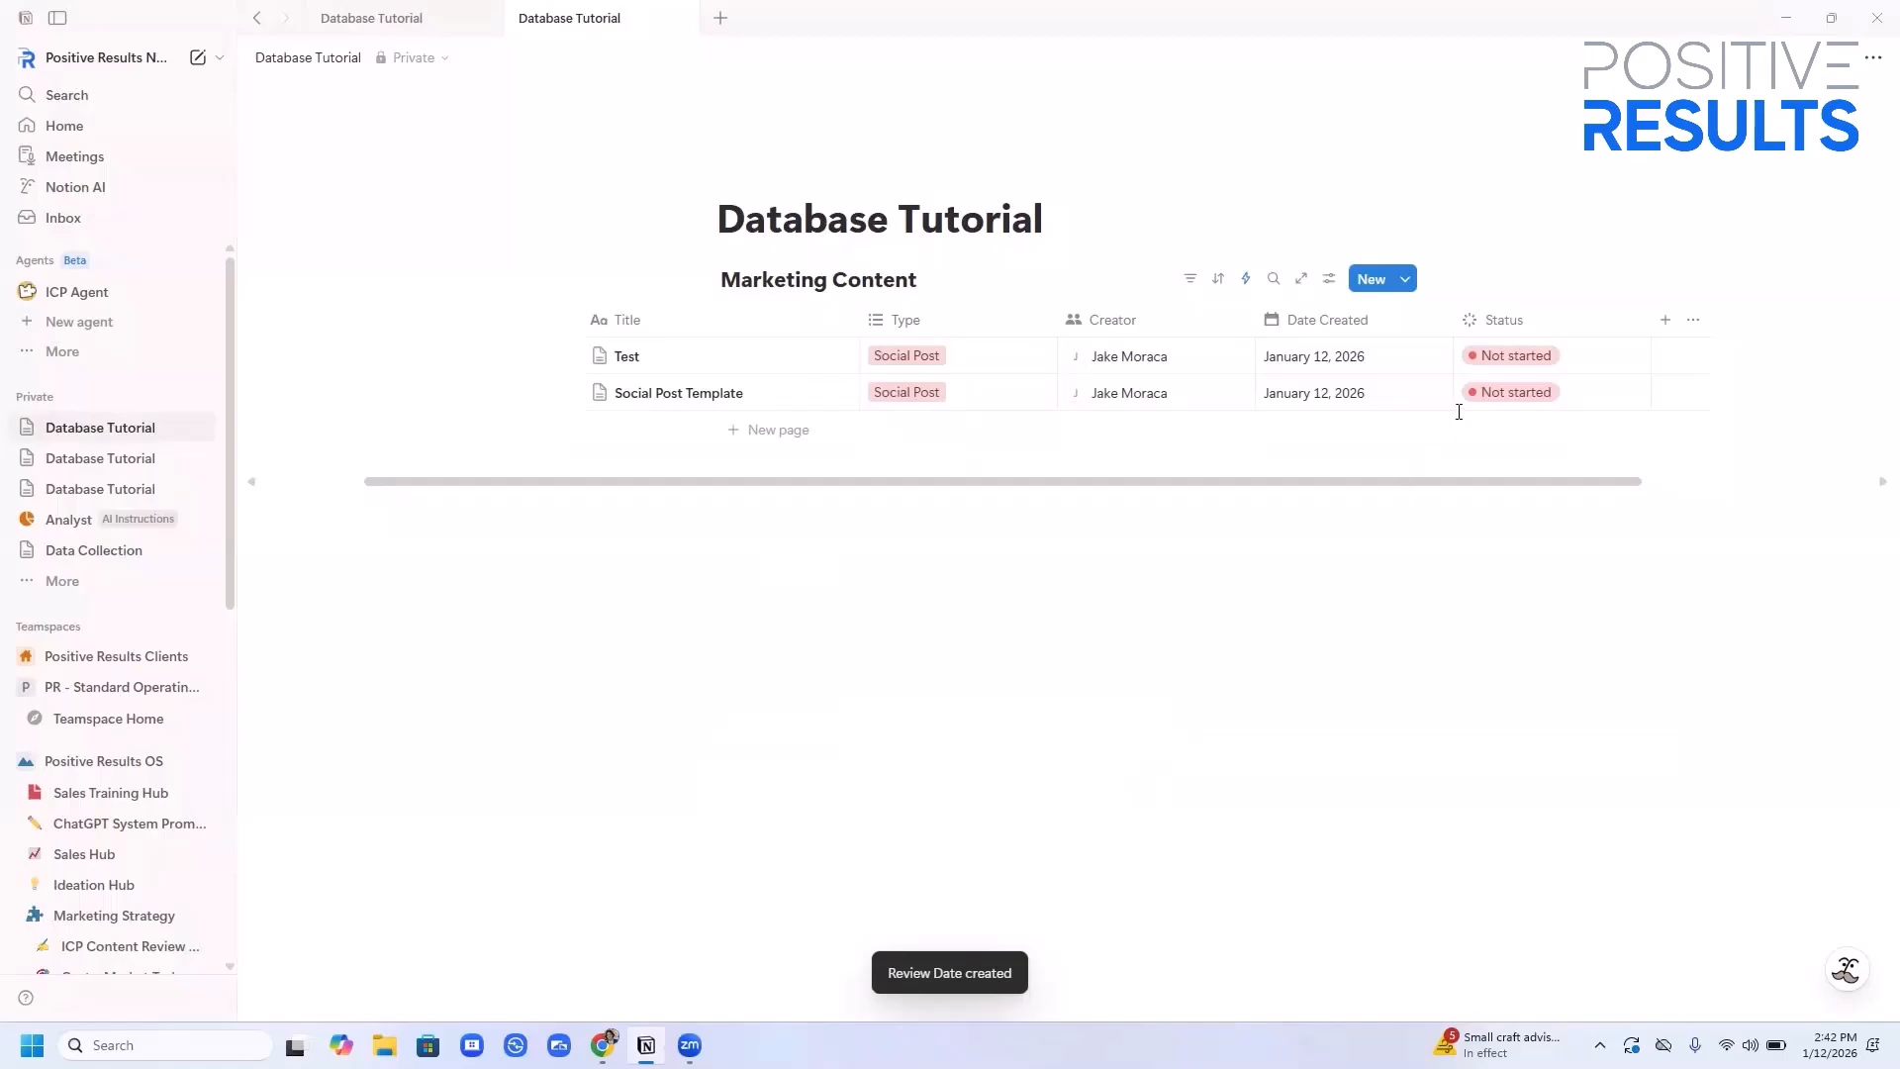
Set the Social Post Template entry's Status to Done and mark the Review Date notification in the inbox as read
{"action": "left_click", "coordinate": [1493, 395]}
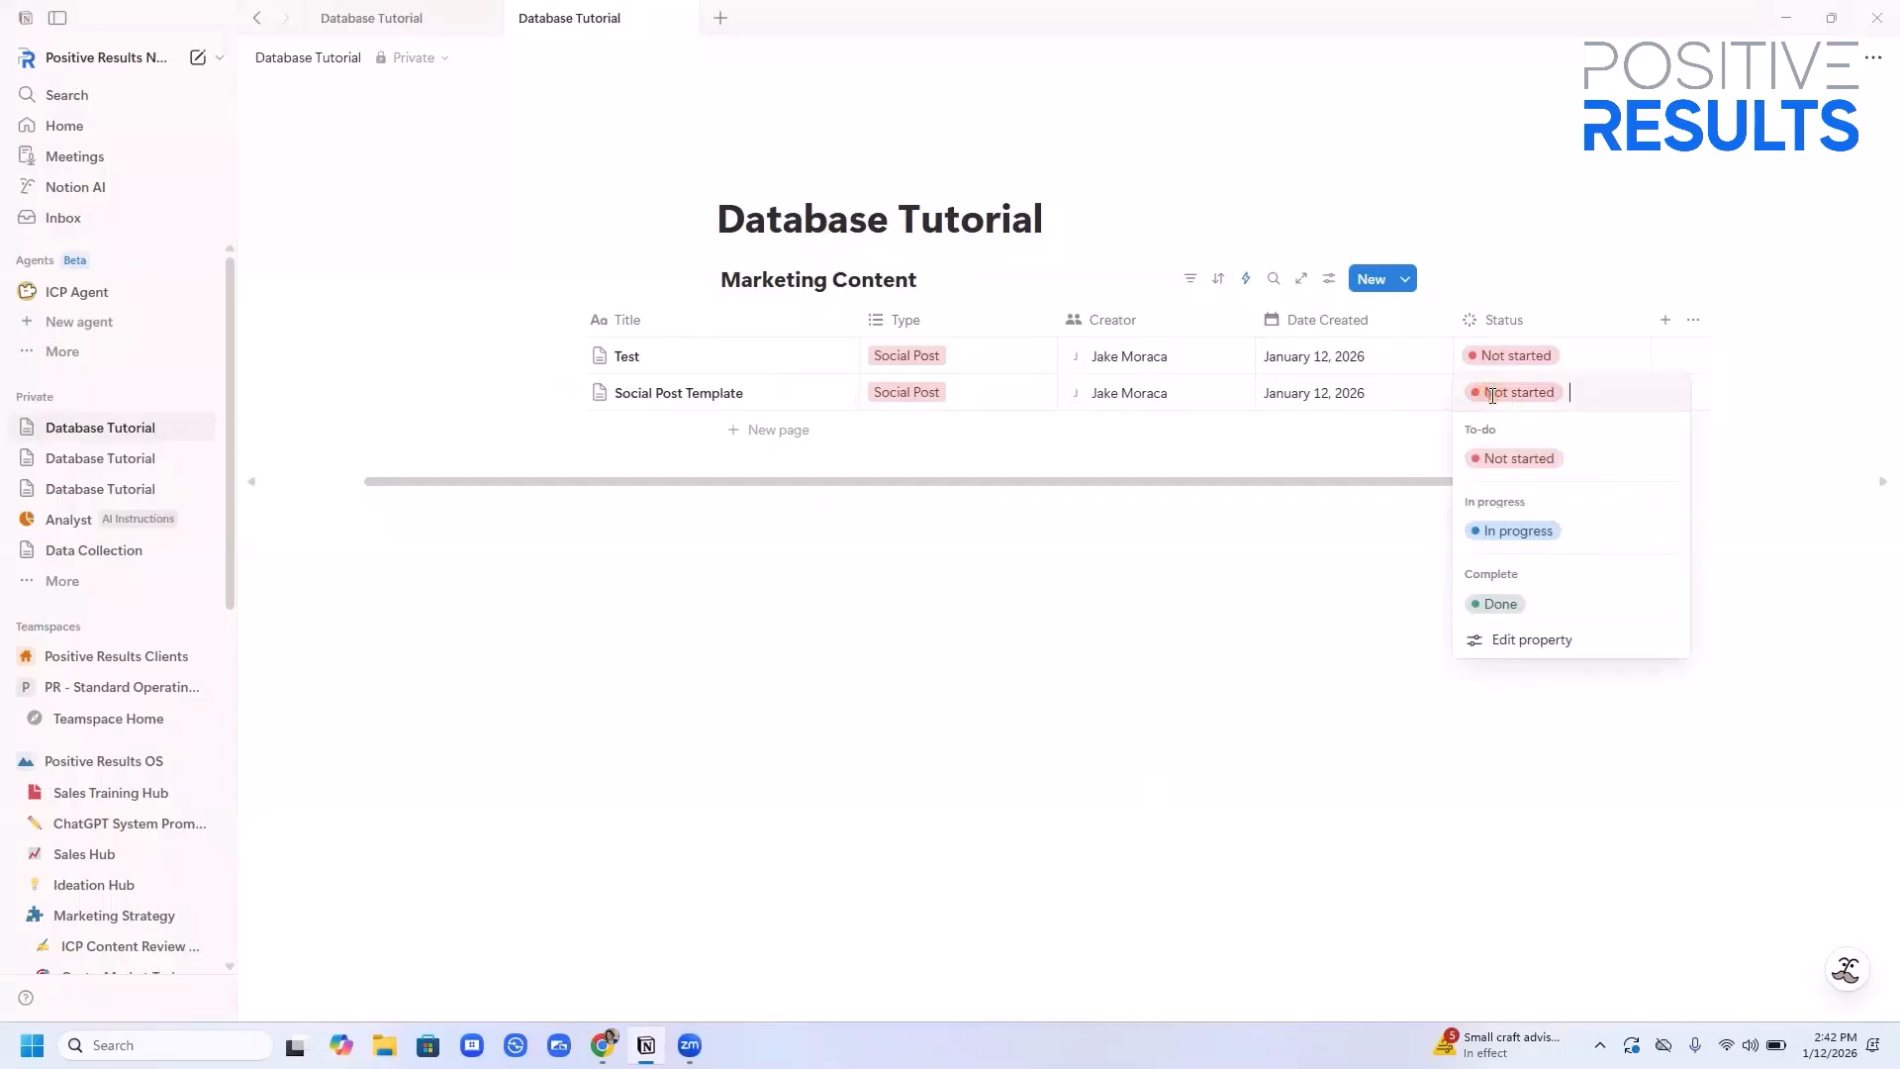
{"action": "left_click", "coordinate": [1531, 606]}
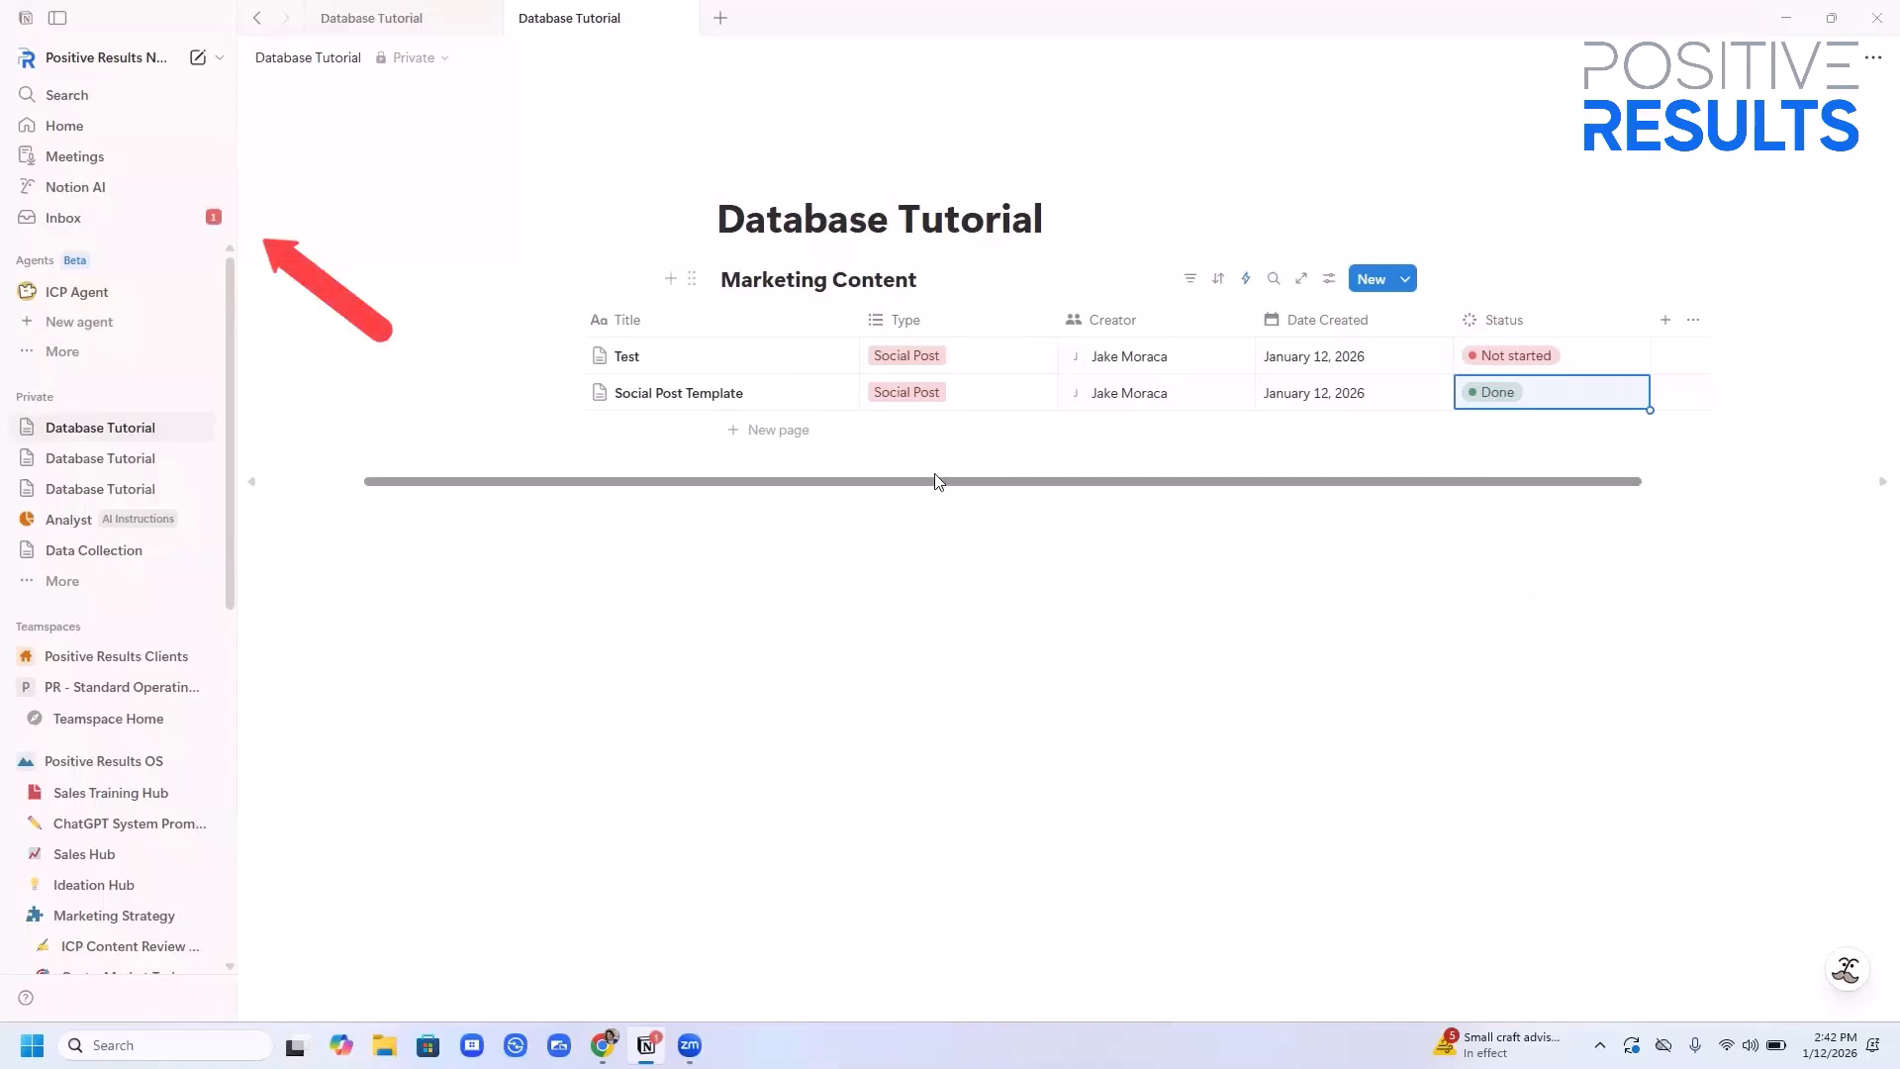
{"action": "left_click", "coordinate": [150, 222]}
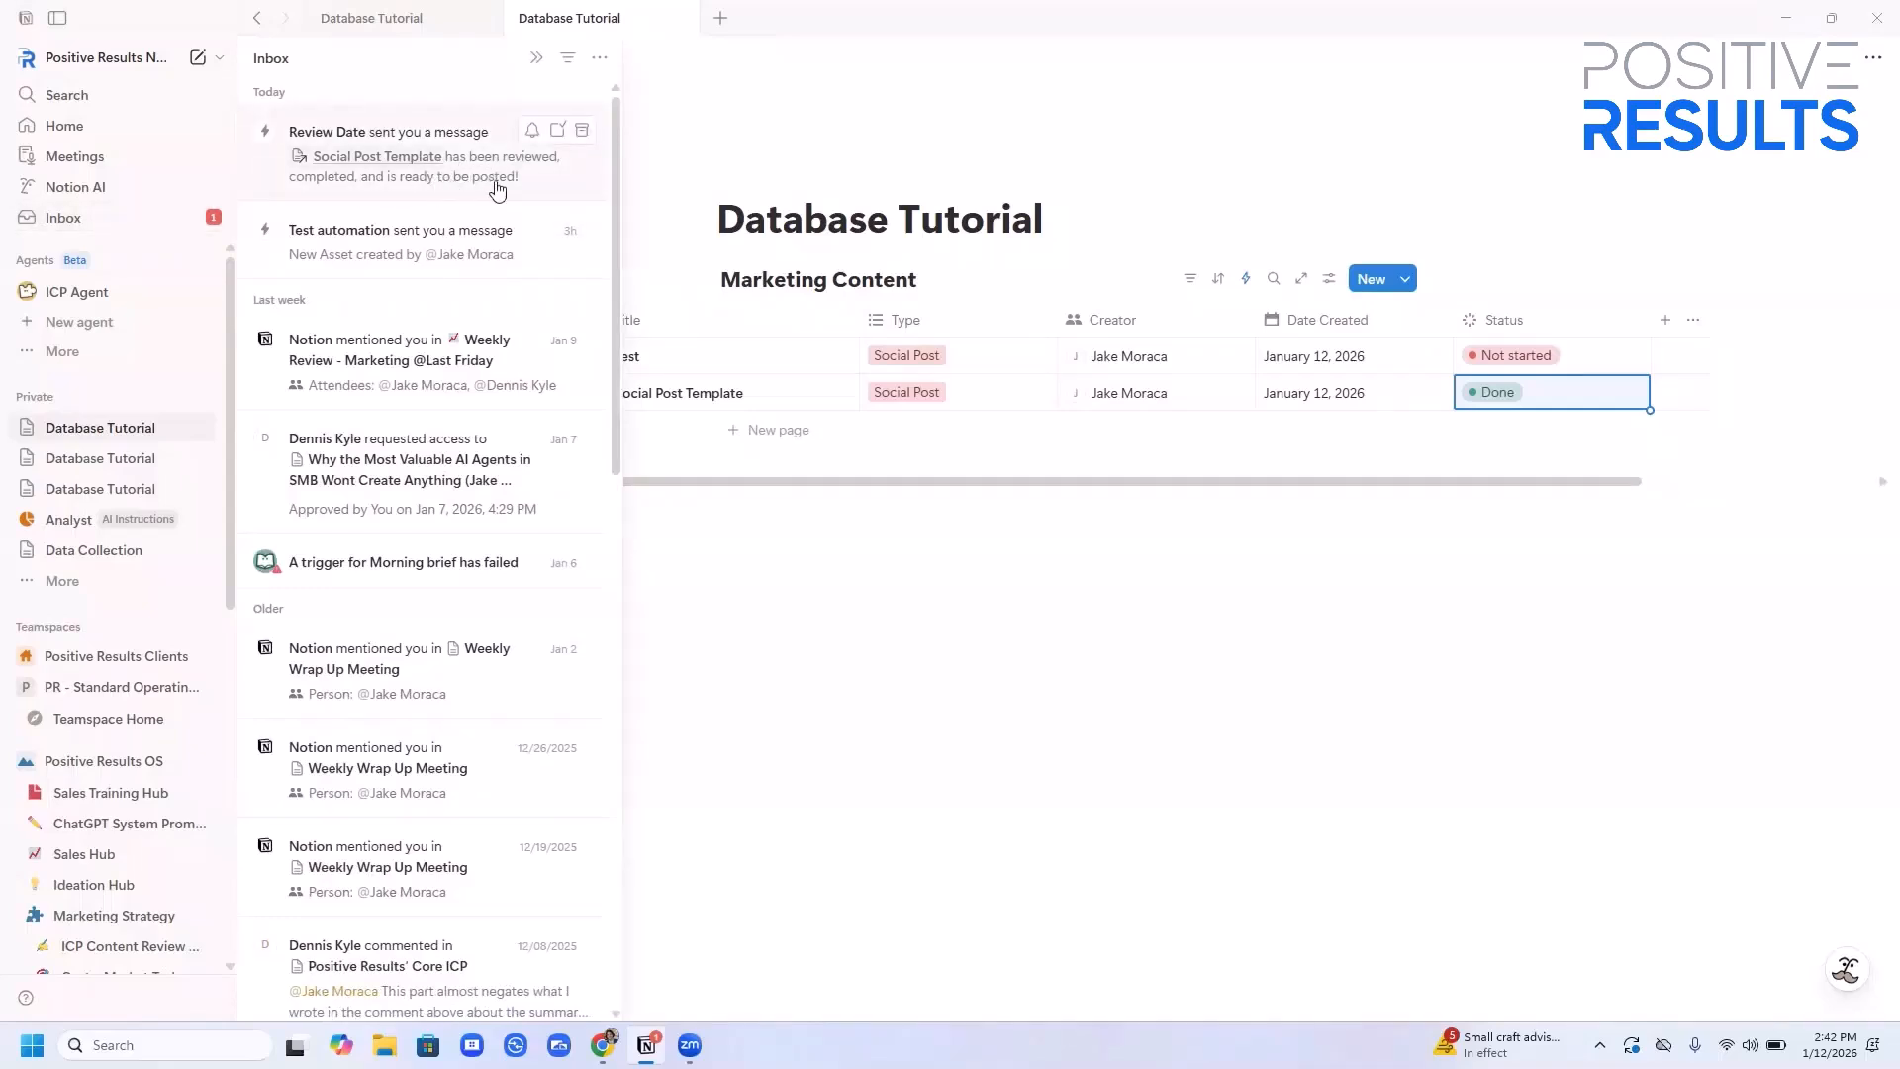
{"action": "left_click", "coordinate": [553, 136]}
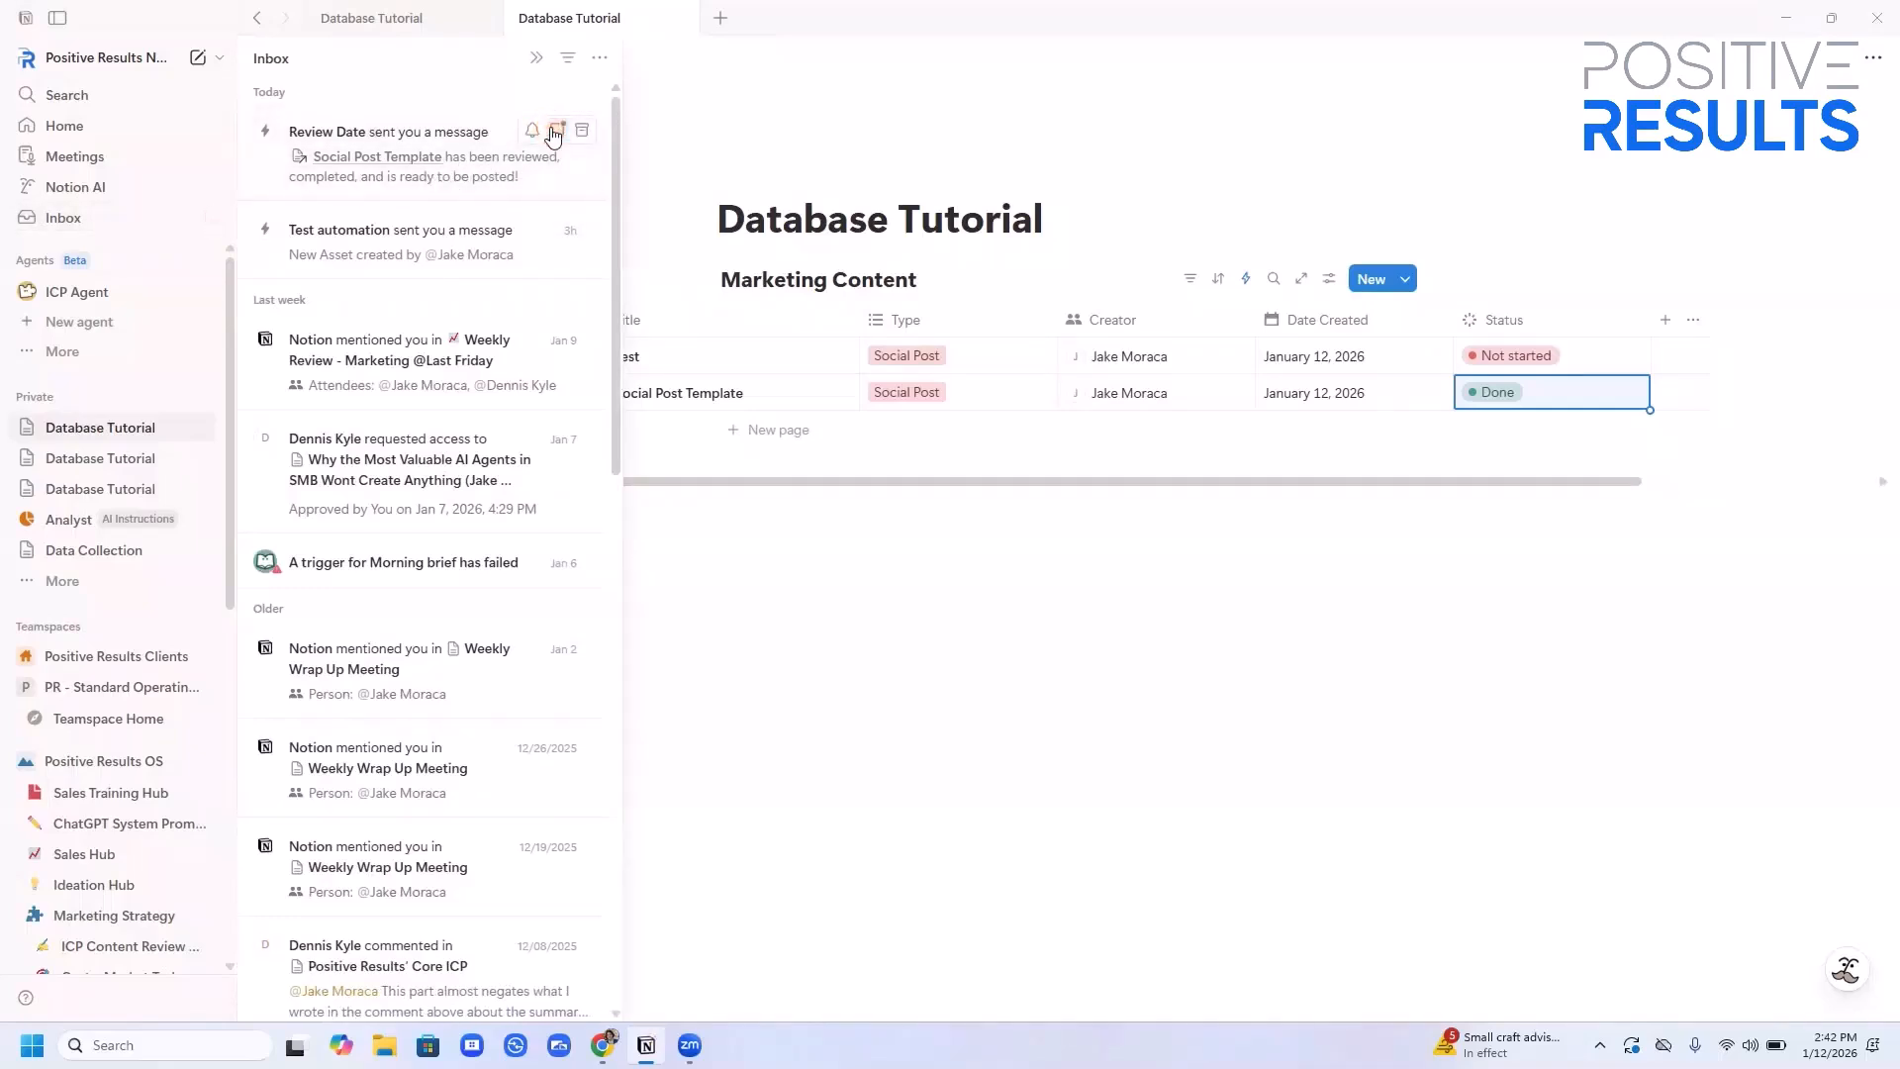